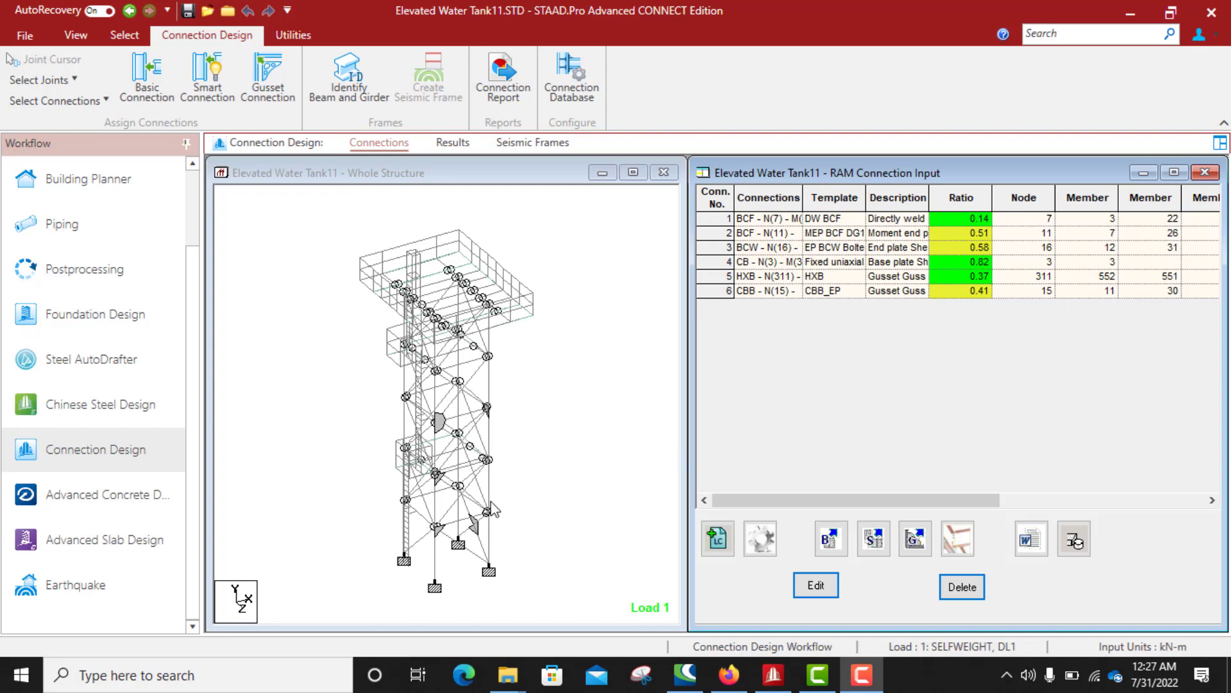
Step: Create a 3D rendered view of the water tower and maximize it to fill the workspace
scroll(505, 581, "up", 2)
middle_click_drag(505, 582, 493, 457)
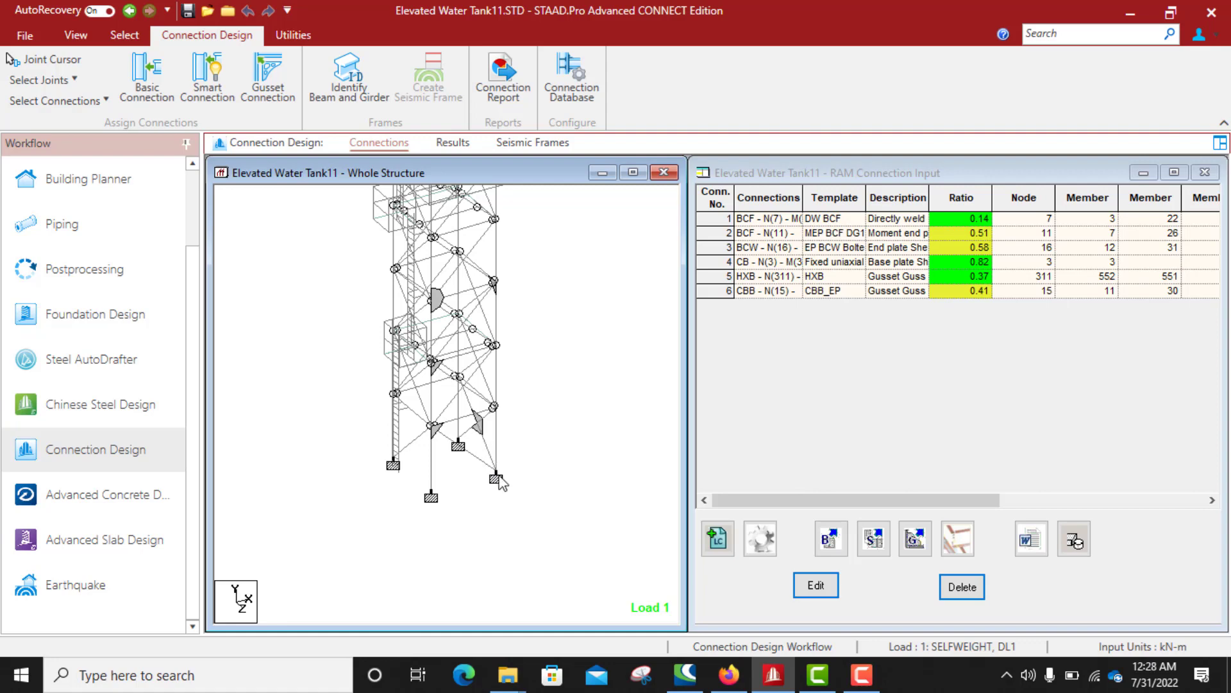
left_click(82, 44)
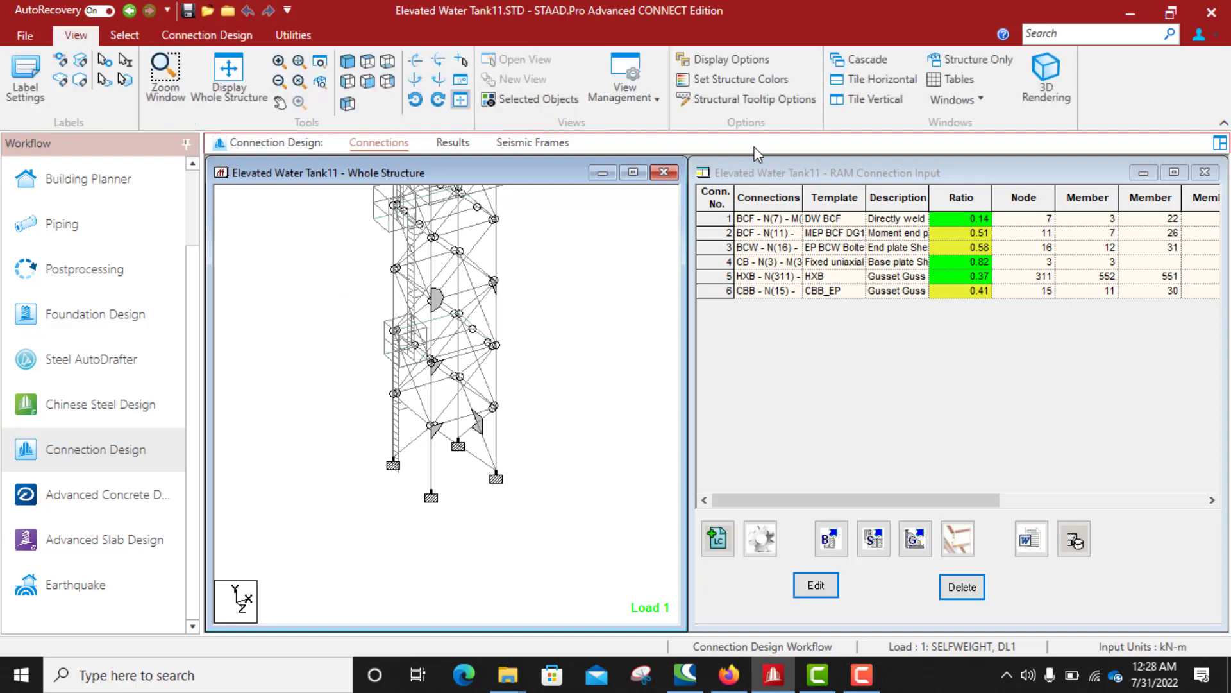
left_click(1047, 80)
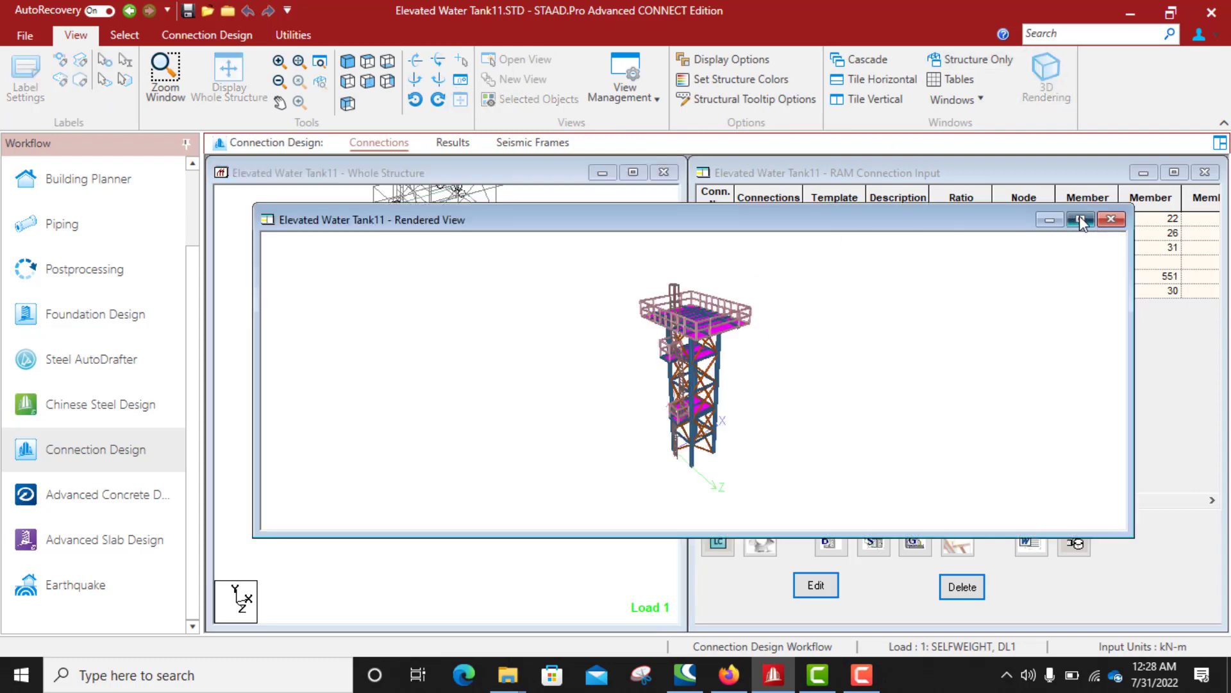
left_click(1079, 215)
Step: Orbit, zoom and pan the rendered tower to show its base, braced legs and caged platform
left_click_drag(791, 336, 674, 494)
scroll(652, 509, "up", 5)
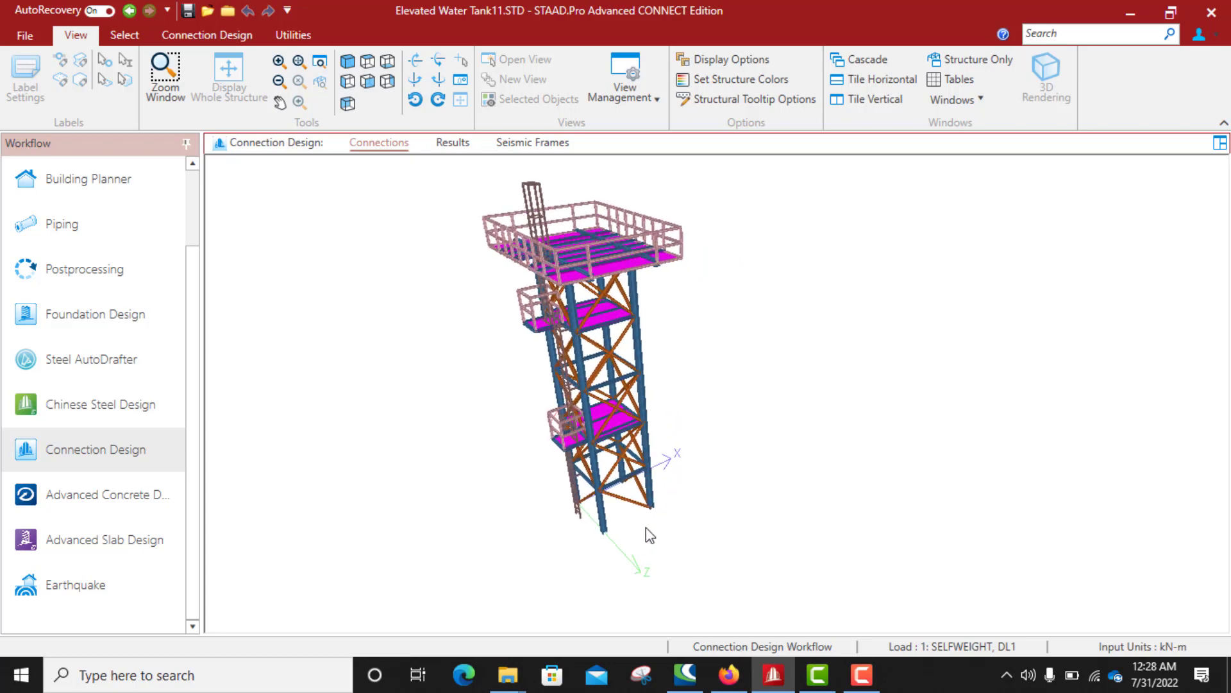
scroll(635, 534, "up", 5)
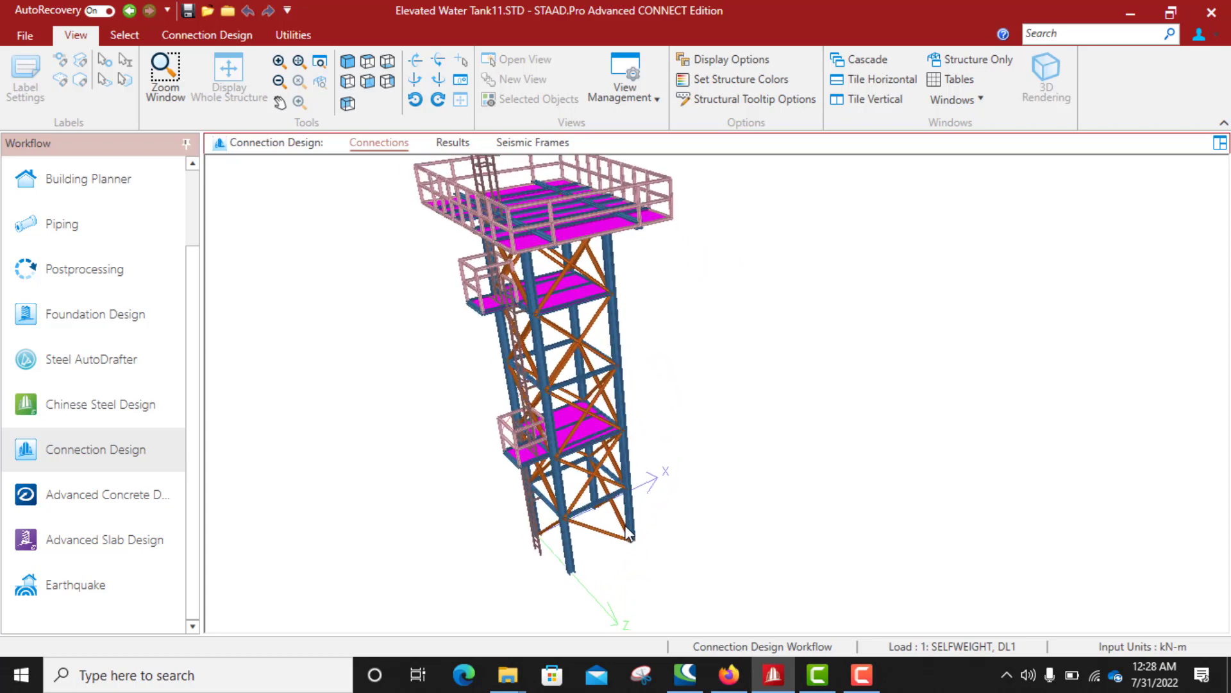
scroll(579, 536, "up", 4)
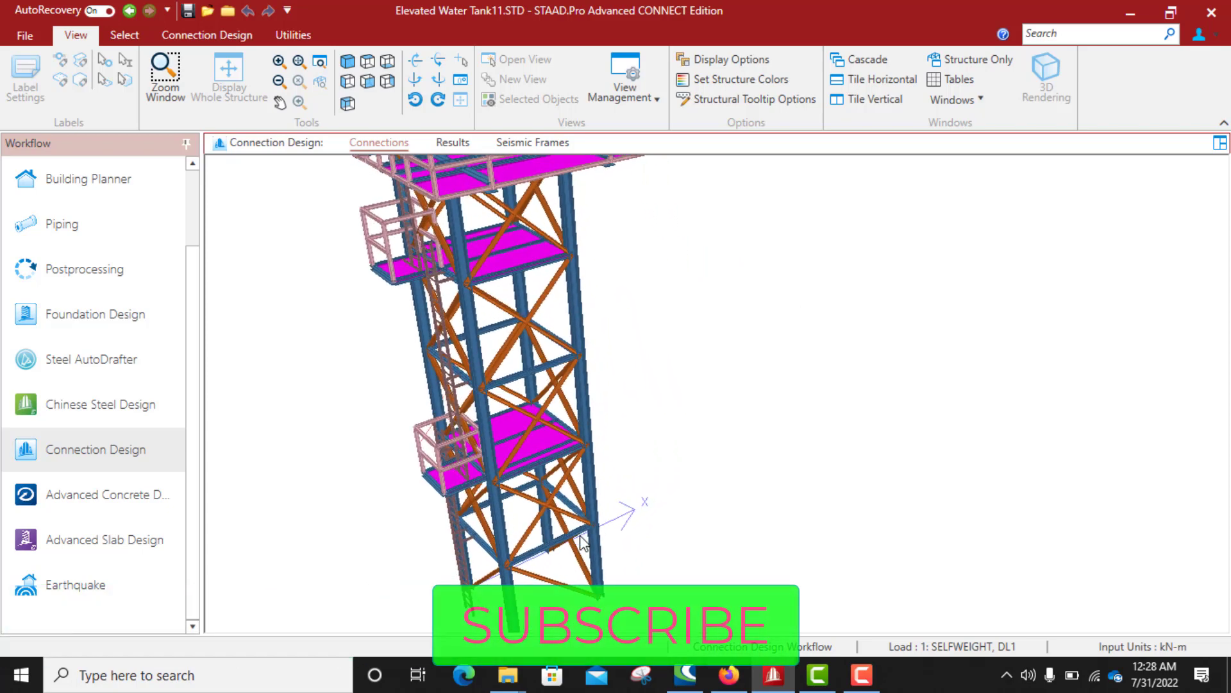
middle_click_drag(540, 522, 552, 393)
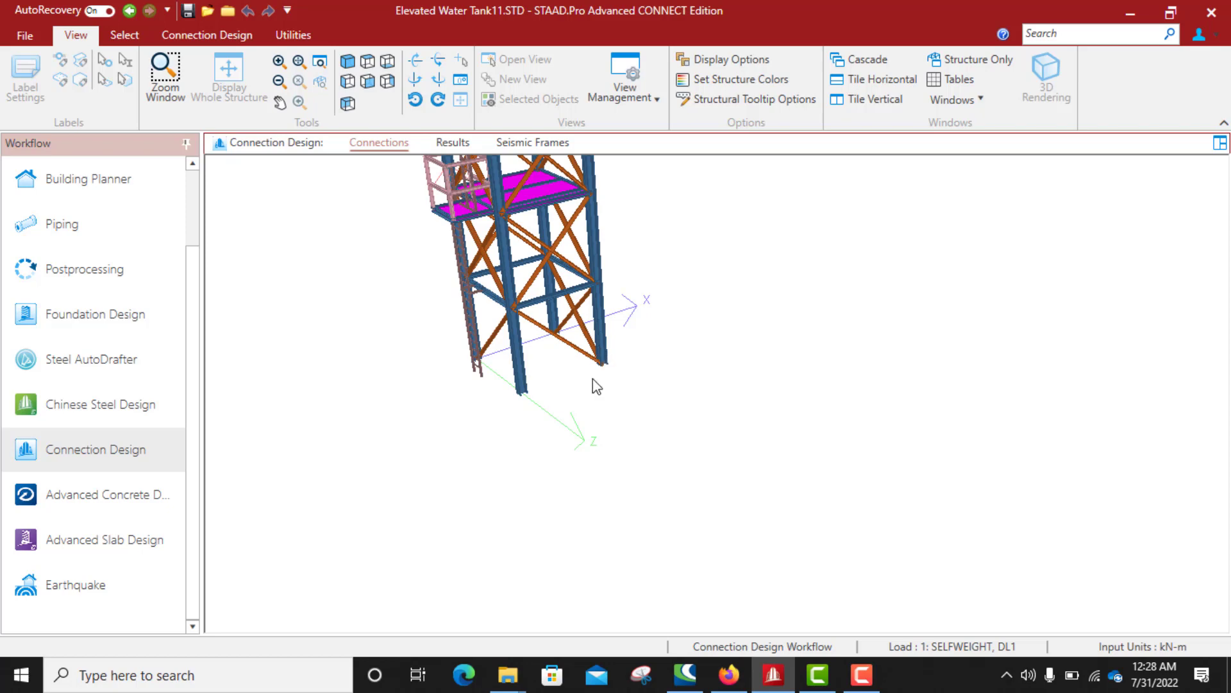
scroll(592, 378, "up", 1)
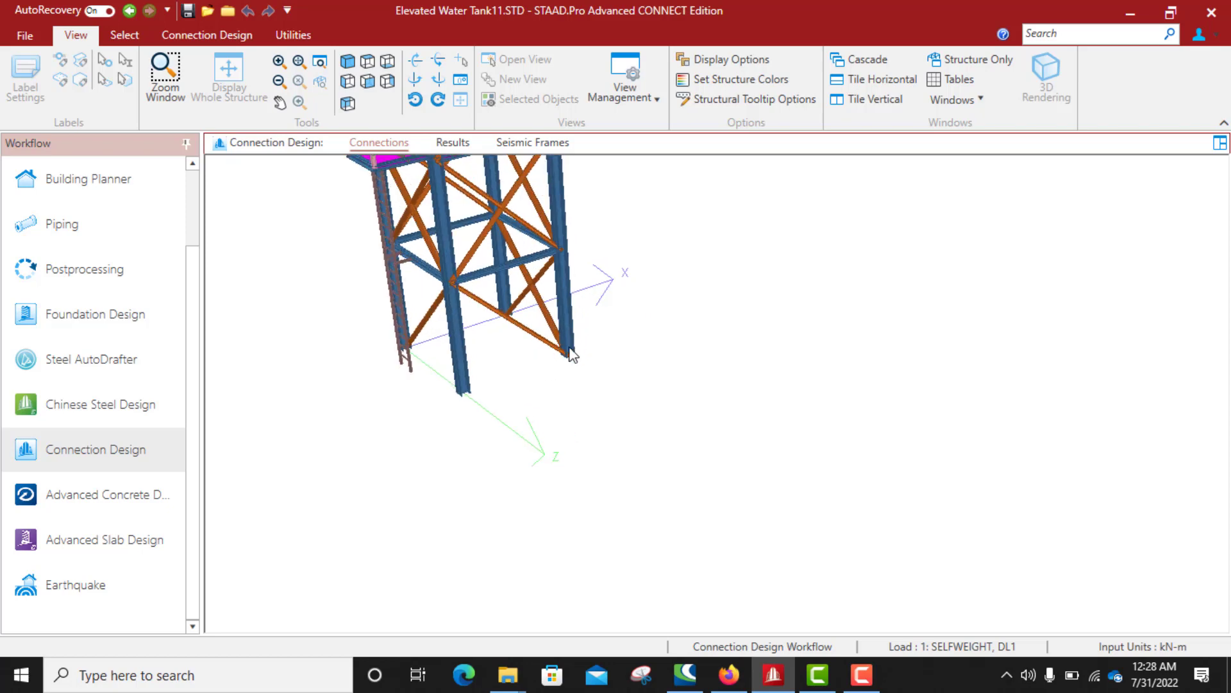
middle_click_drag(552, 328, 566, 438)
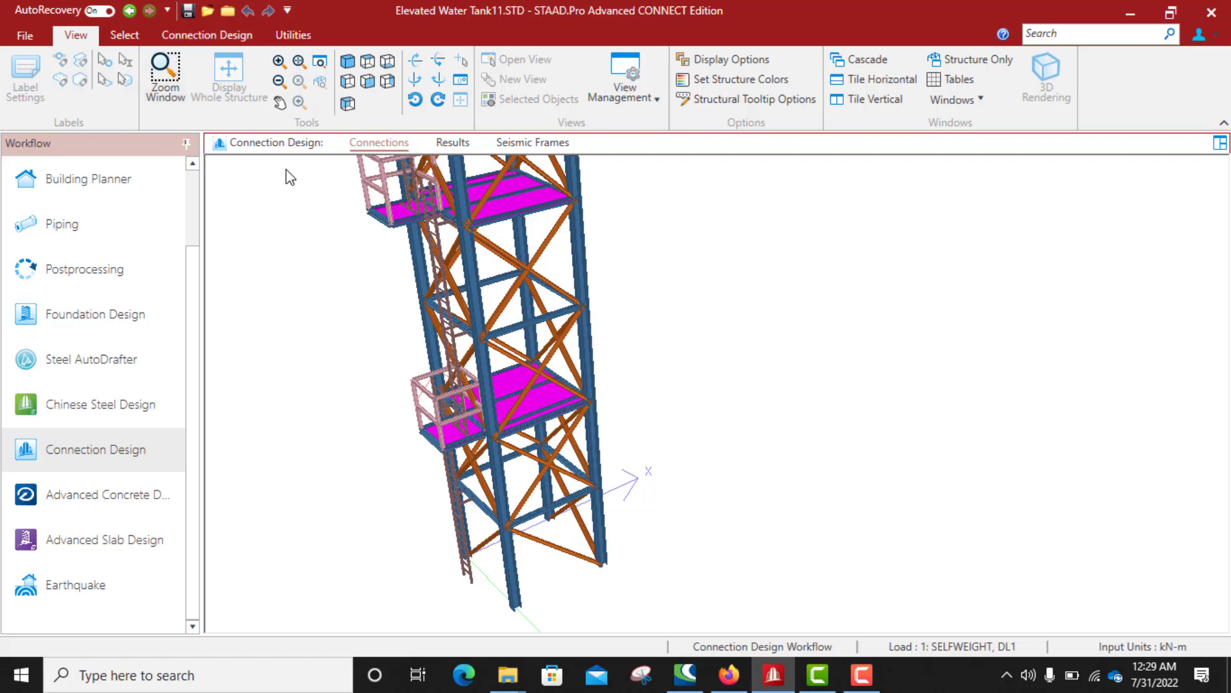
Step: Back in the Connections view, select the lower diagonal brace and its adjacent column at the bottom-right support
left_click(372, 144)
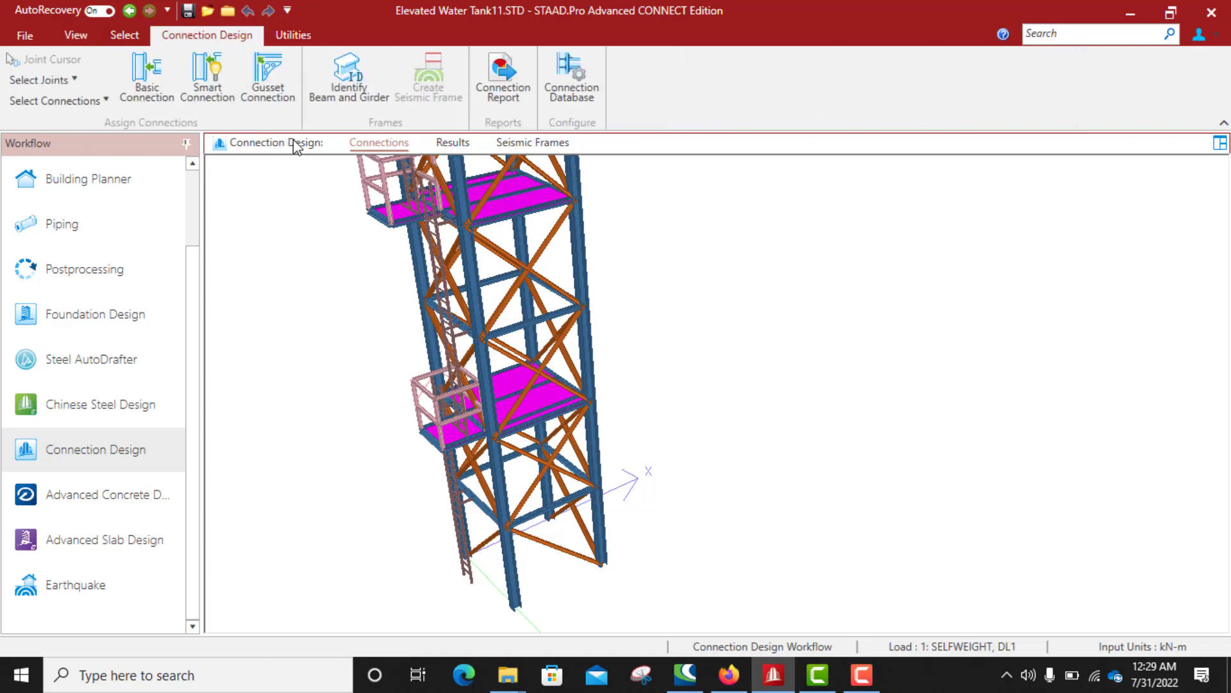
left_click(447, 143)
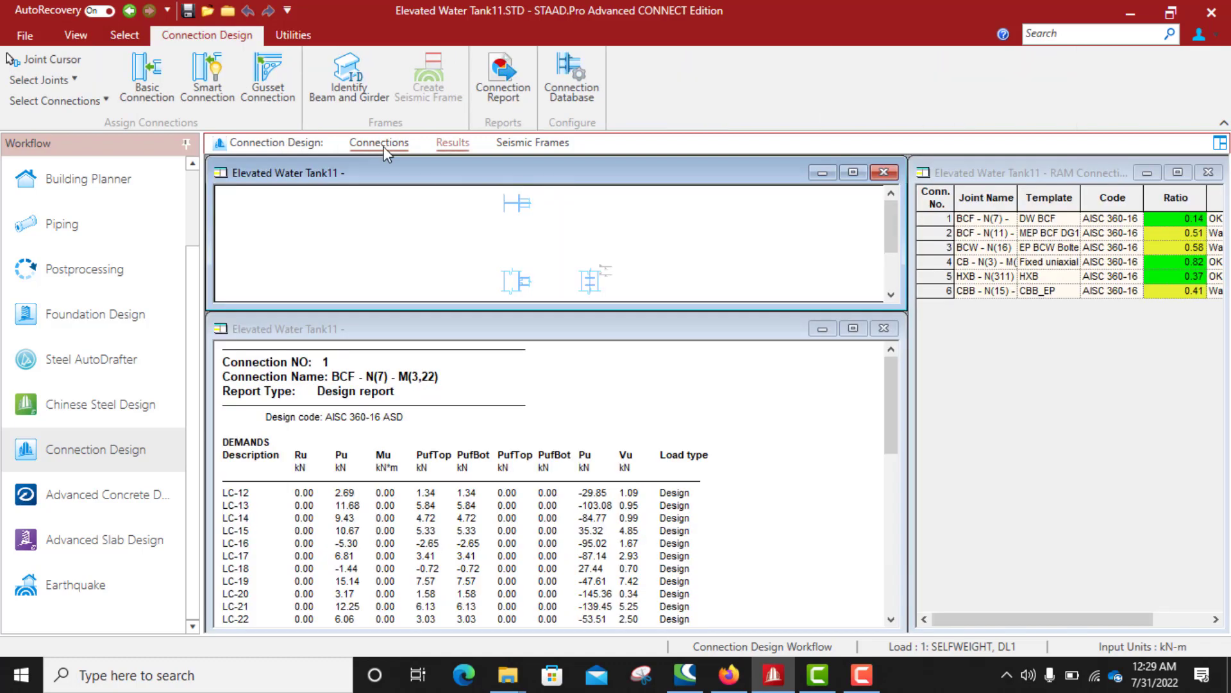
left_click(385, 143)
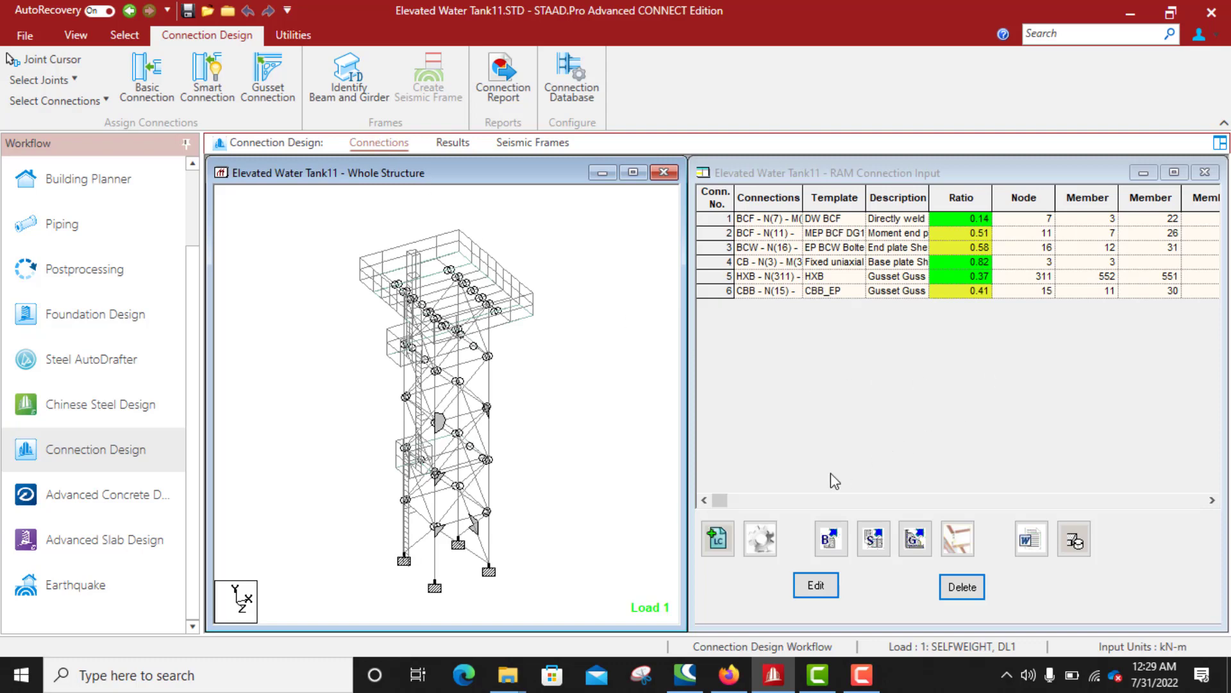
scroll(497, 419, "up", 5)
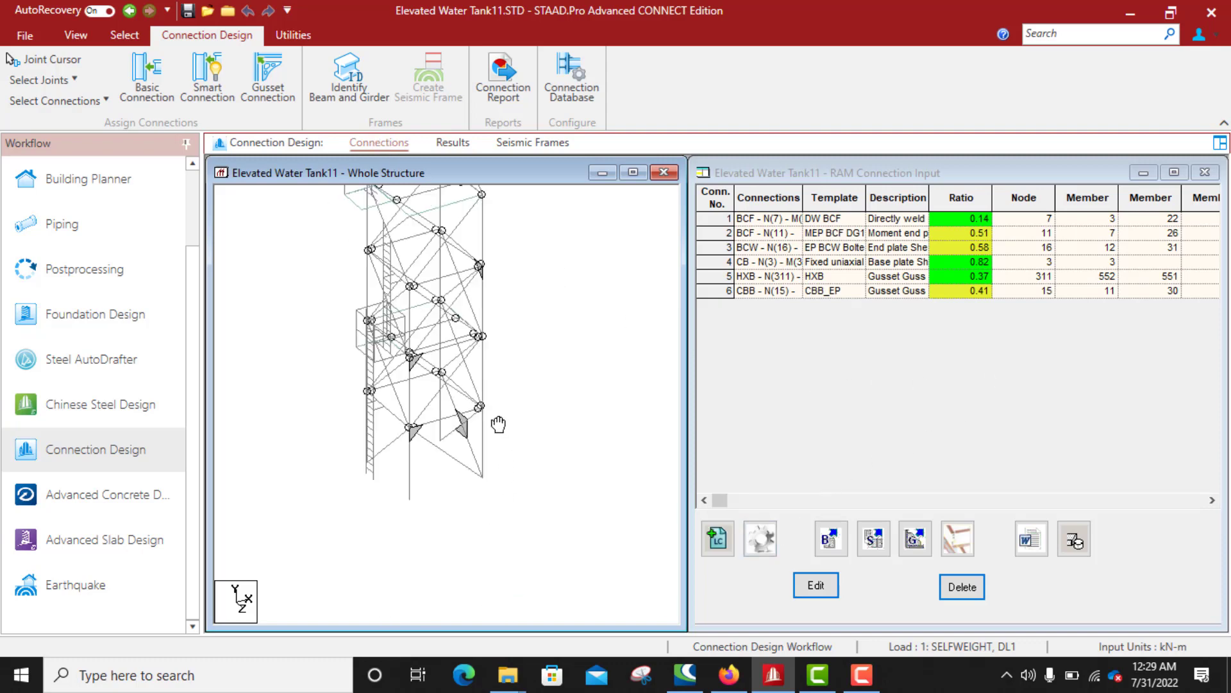
scroll(497, 419, "up", 3)
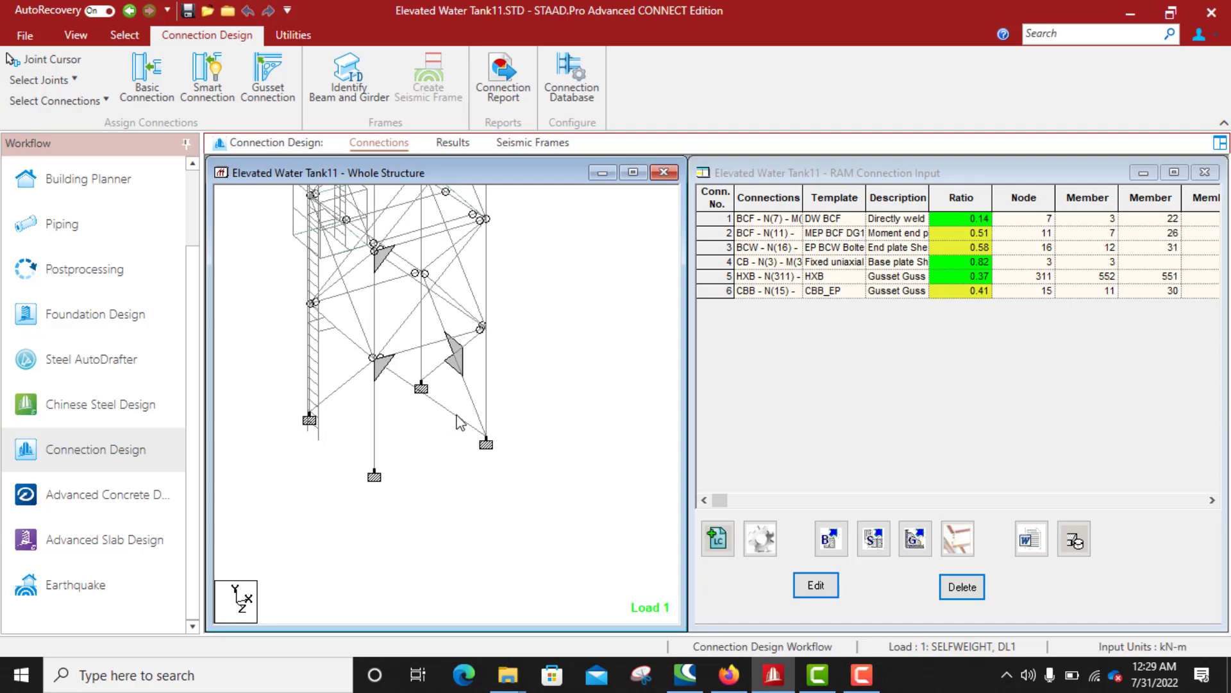
left_click(457, 417)
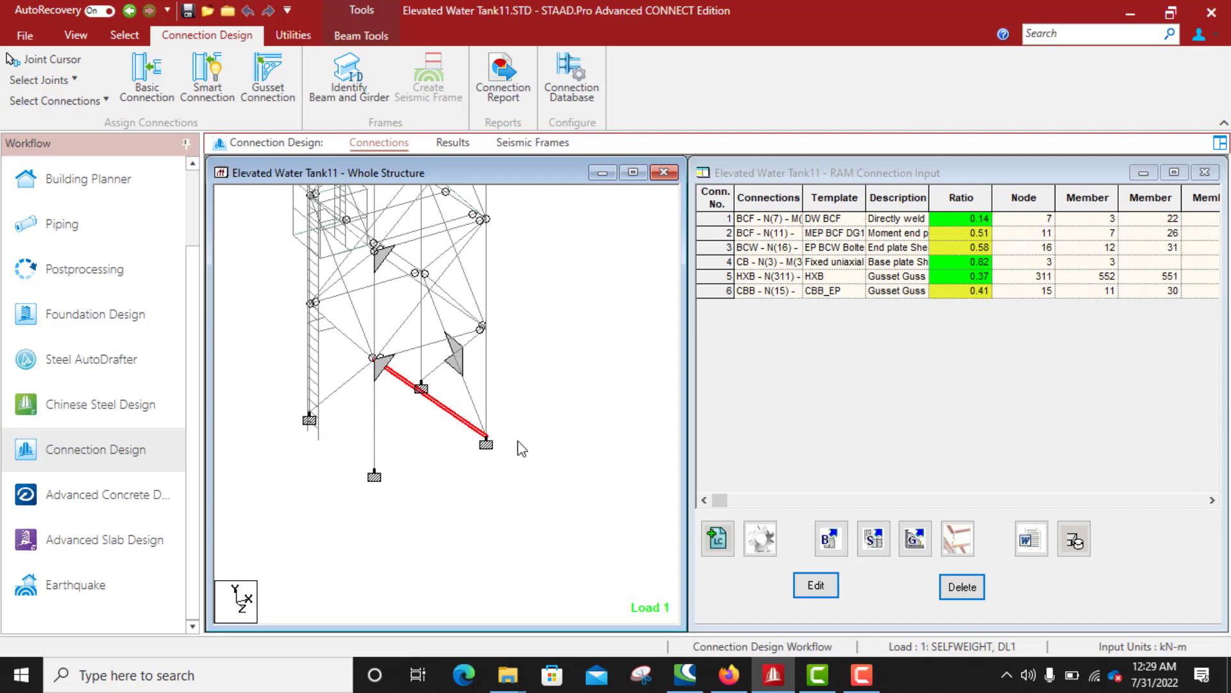
left_click(485, 404, "ctrl")
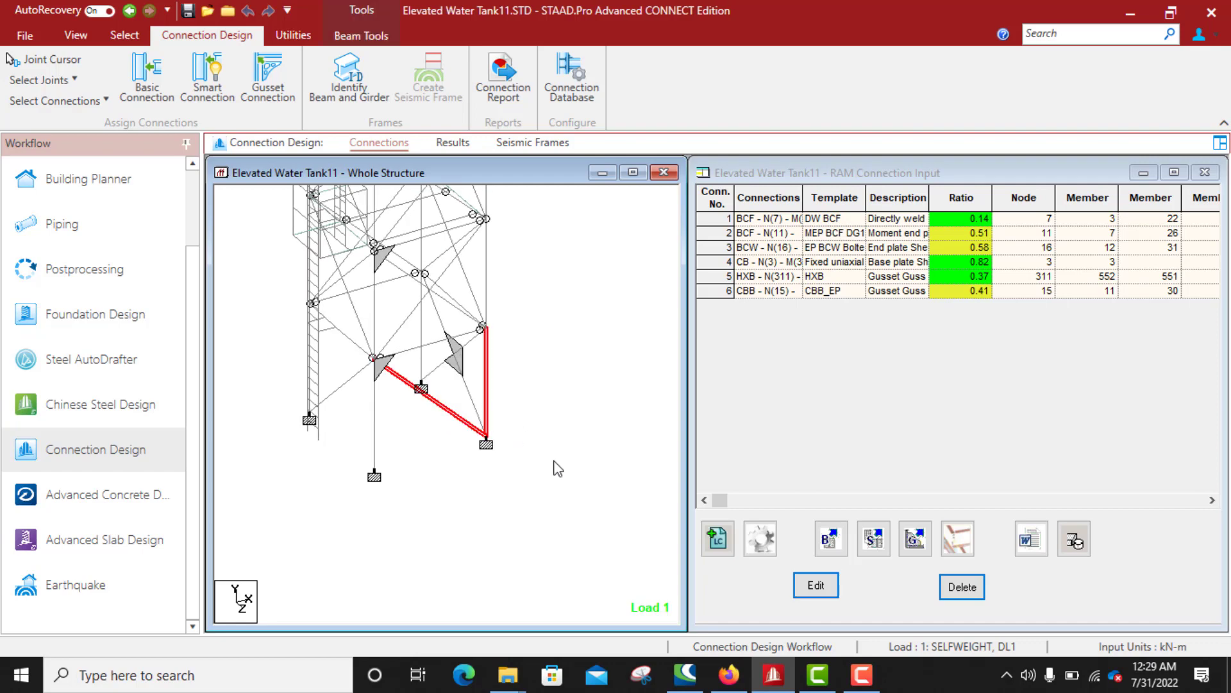
Step: Create a gusset connection from the Gusset Base Plate type's Gusset BP template and design it
left_click(916, 540)
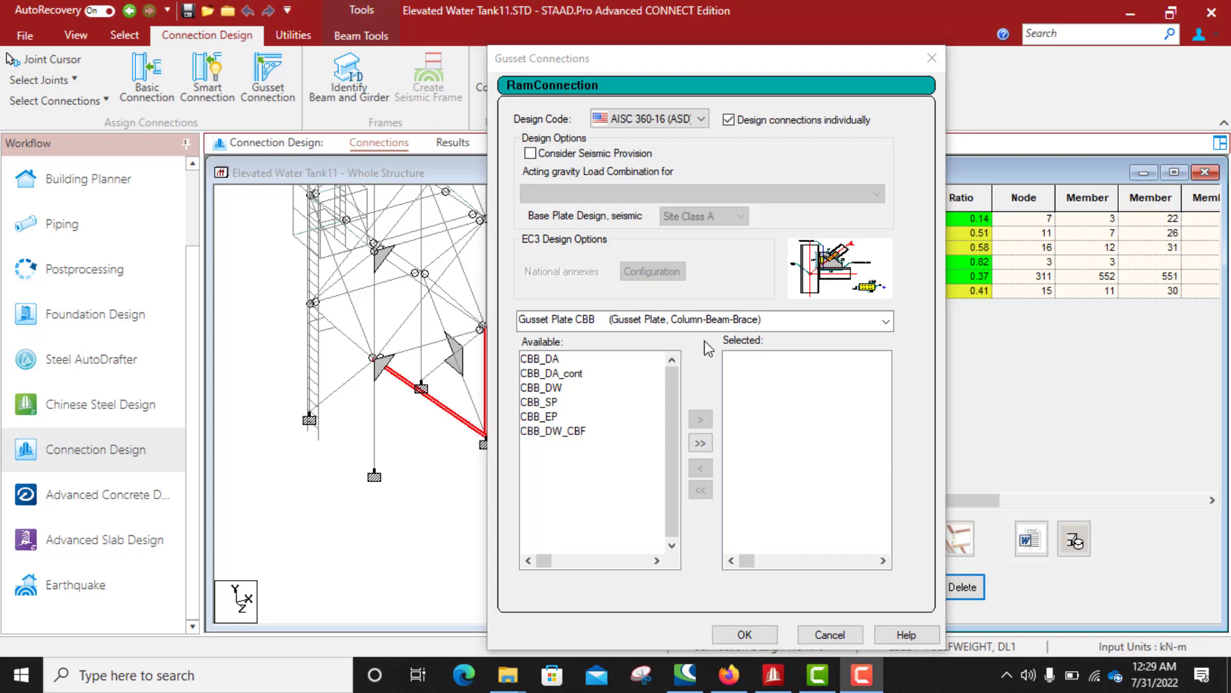
left_click(742, 323)
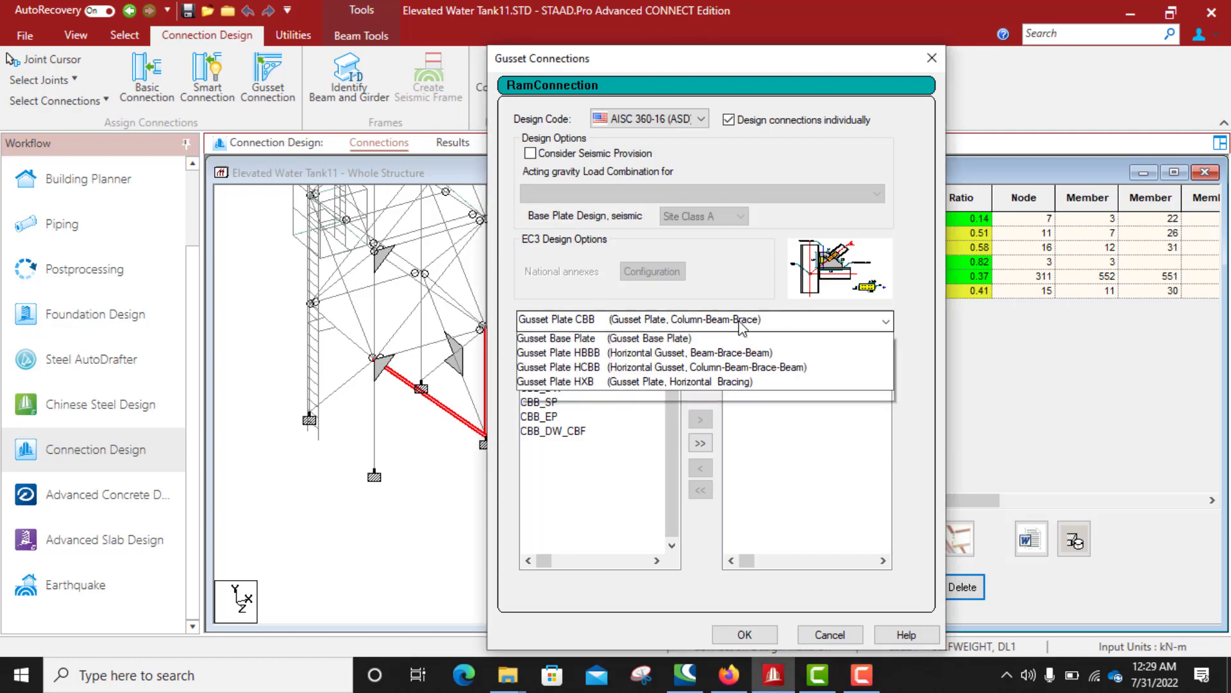
left_click(679, 355)
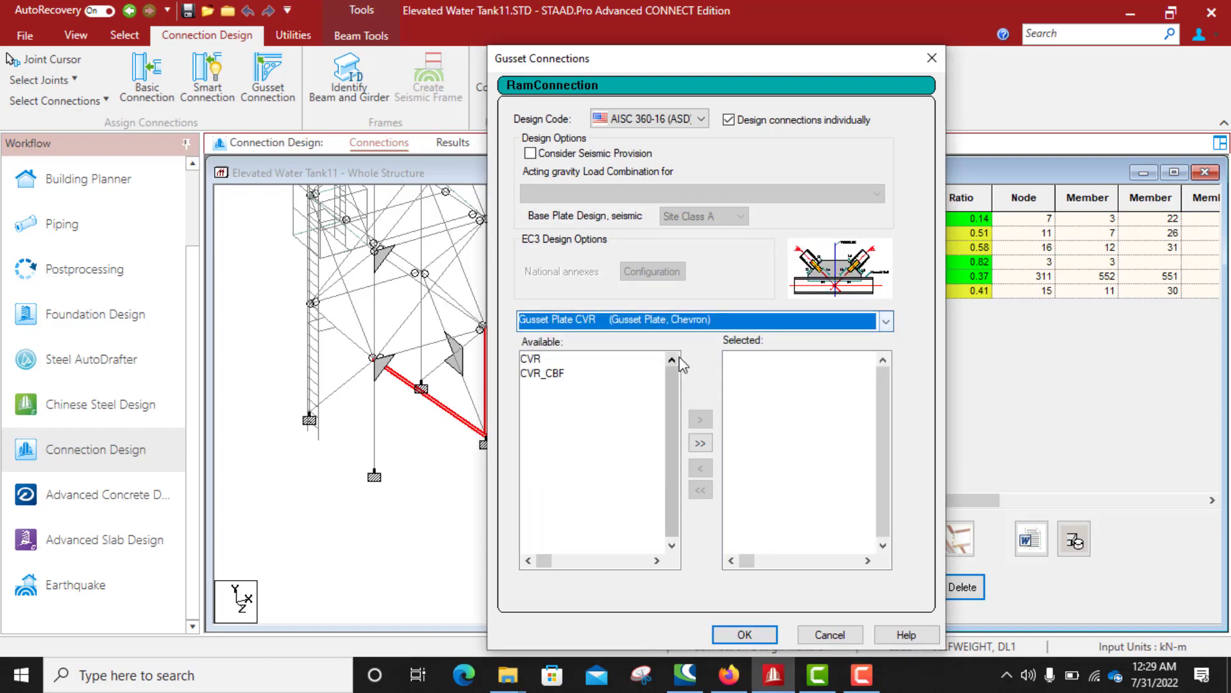
left_click(741, 321)
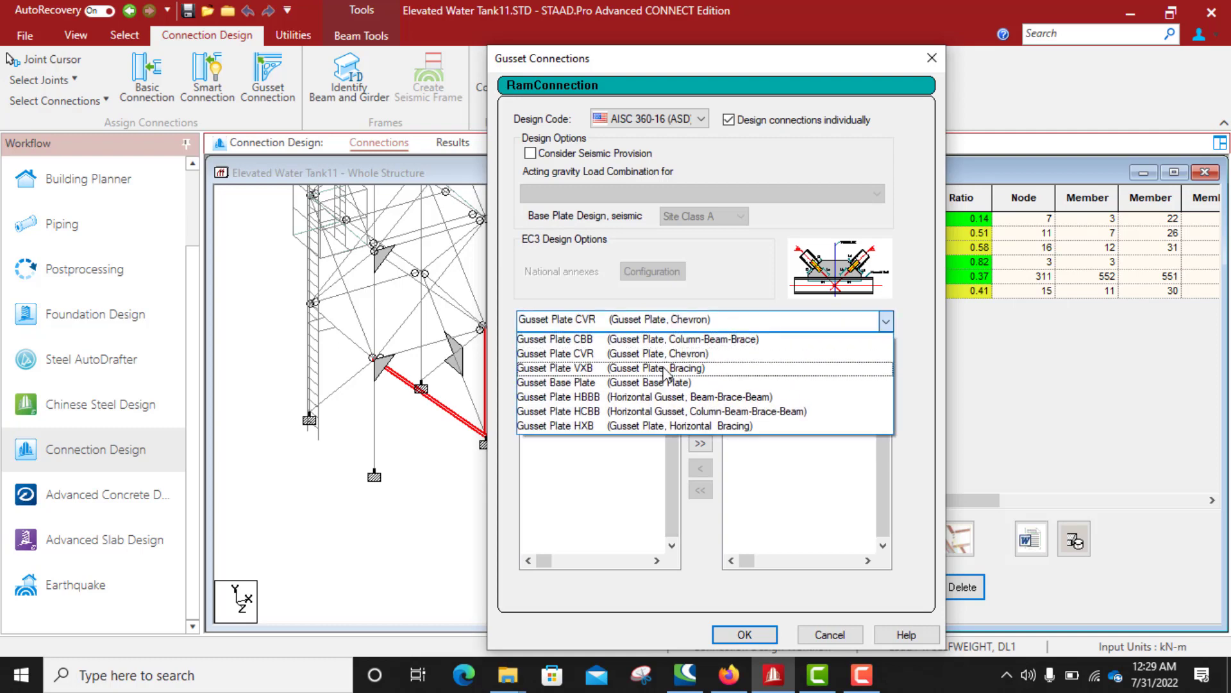
left_click(674, 368)
left_click(746, 324)
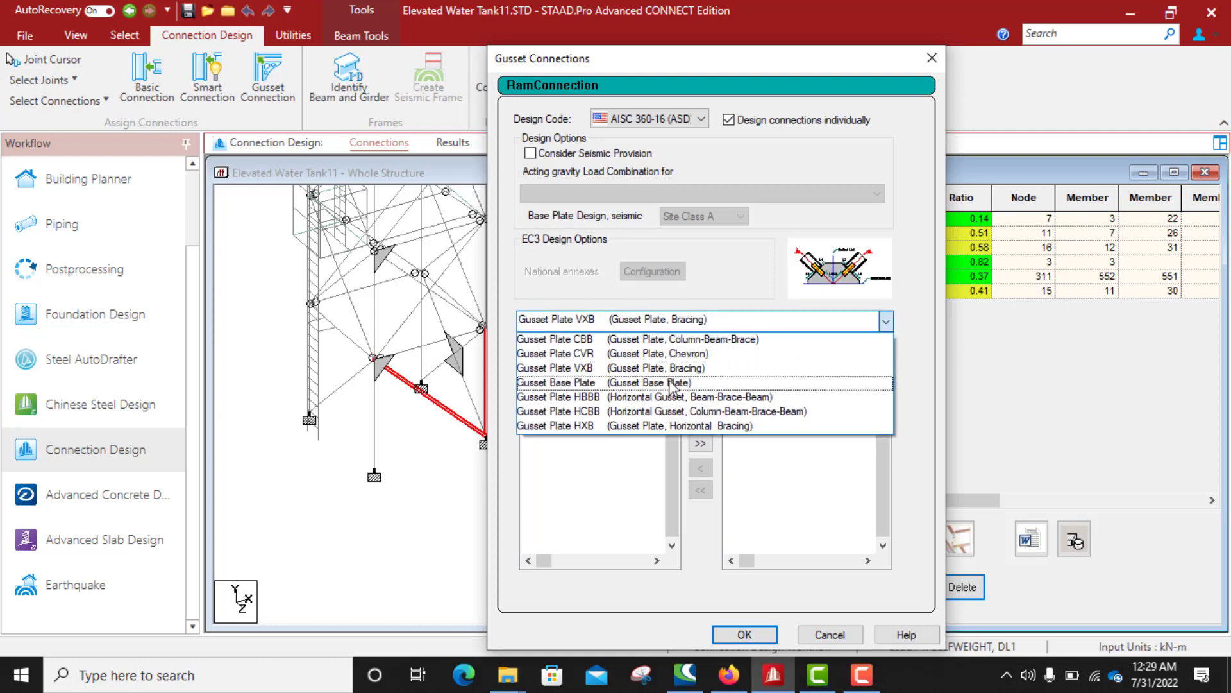
left_click(674, 383)
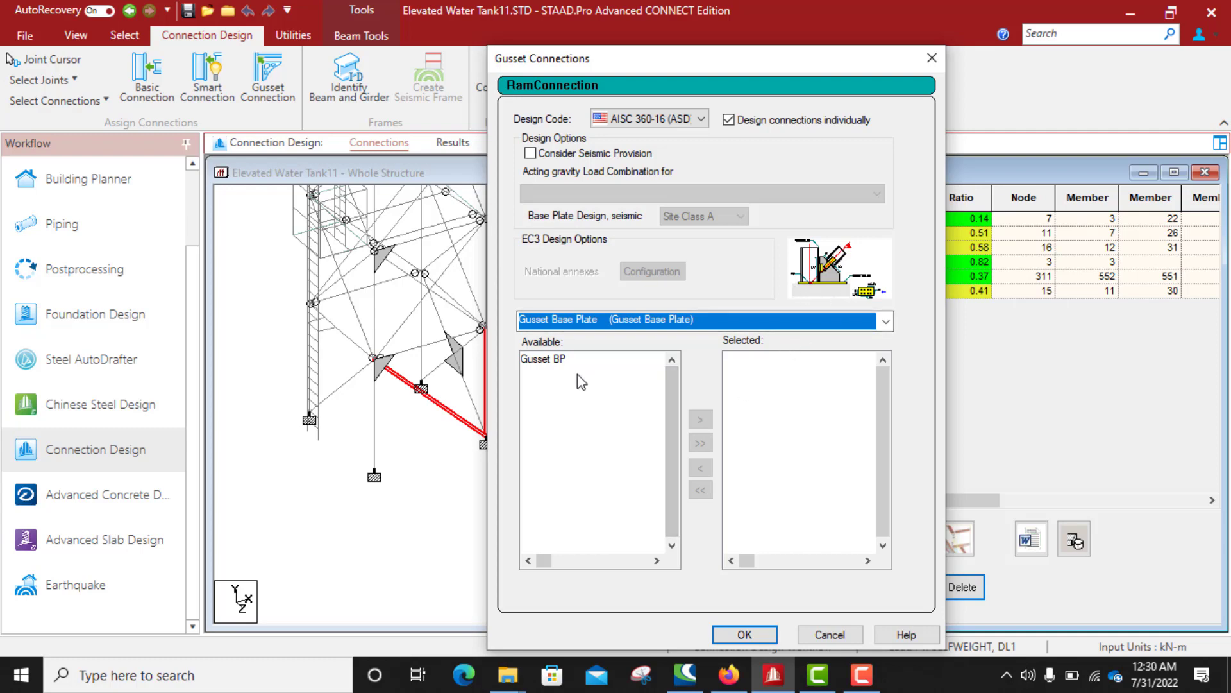
left_click(538, 363)
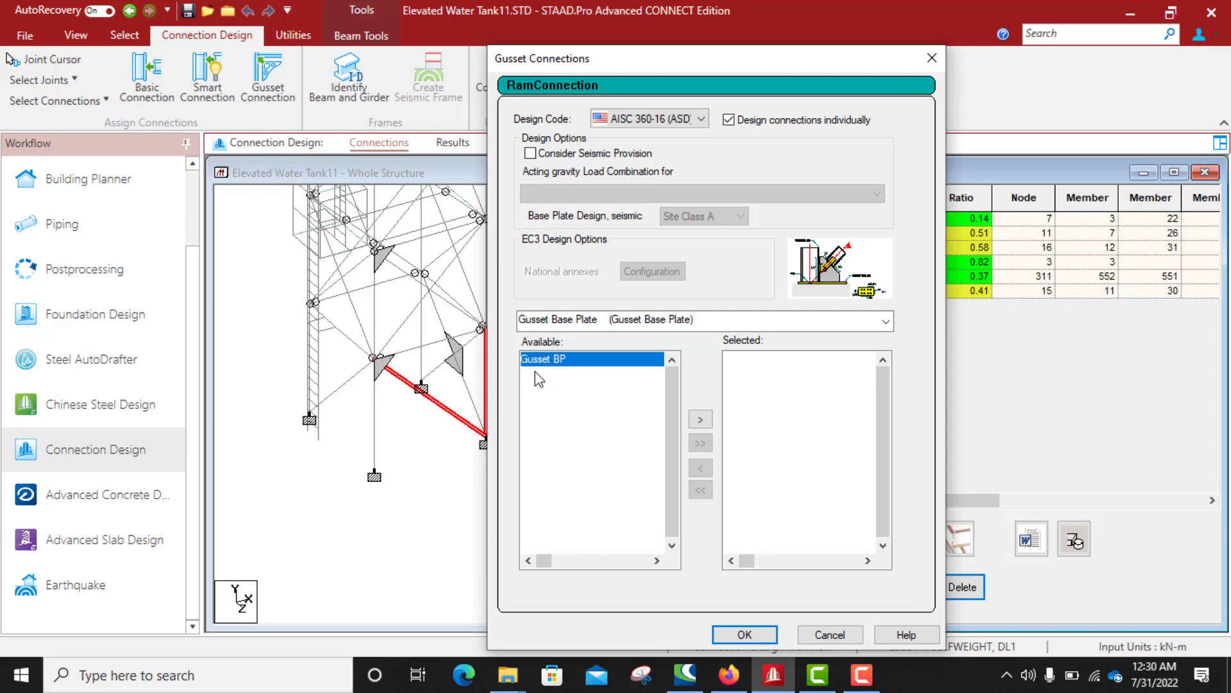
left_click(701, 421)
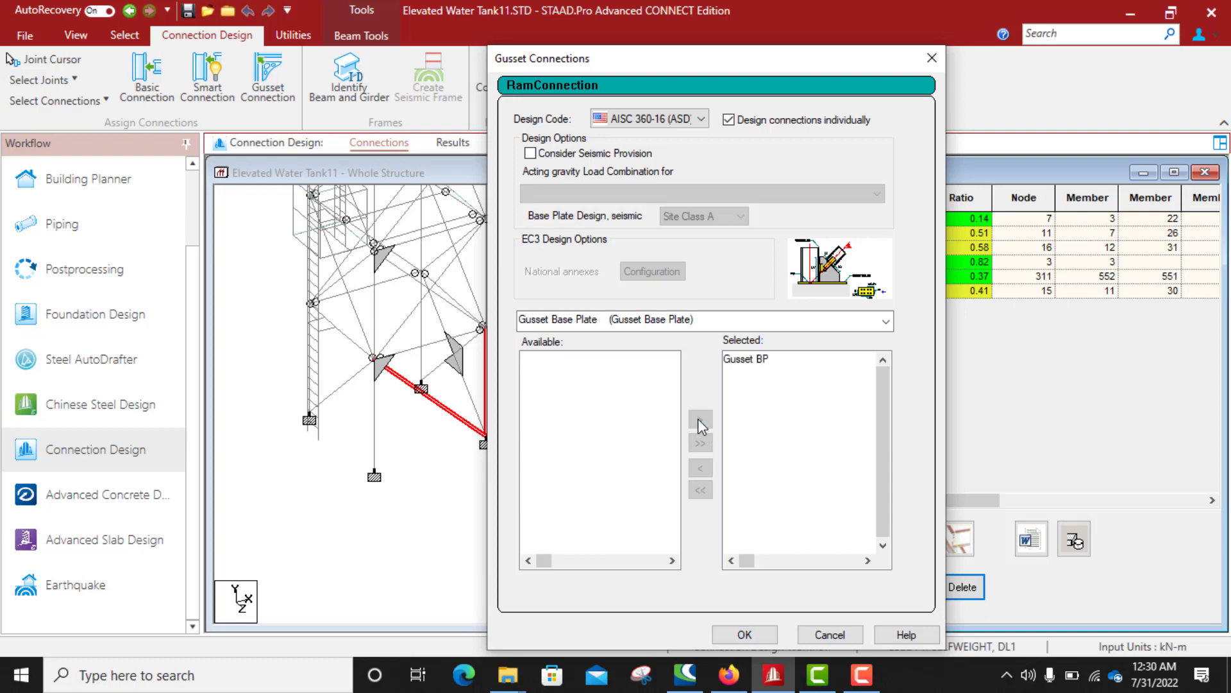
left_click(745, 635)
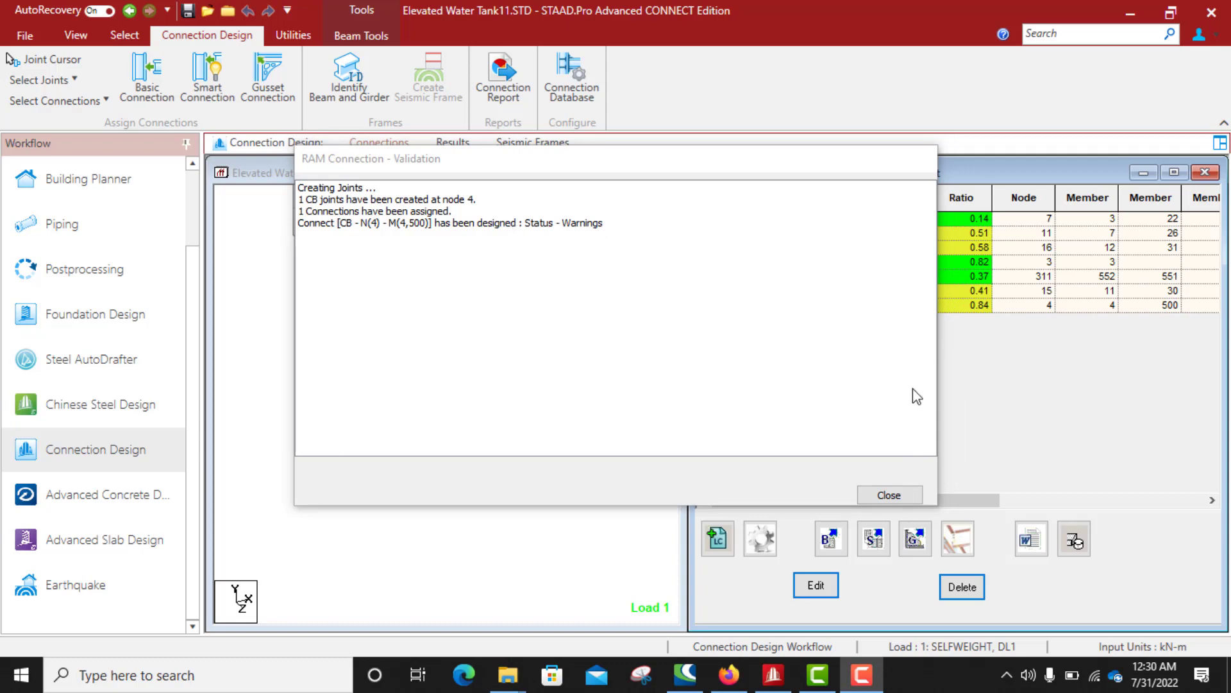
Step: Close the validation report and select the new Gusset BP connection 7 at node 4
left_click(887, 495)
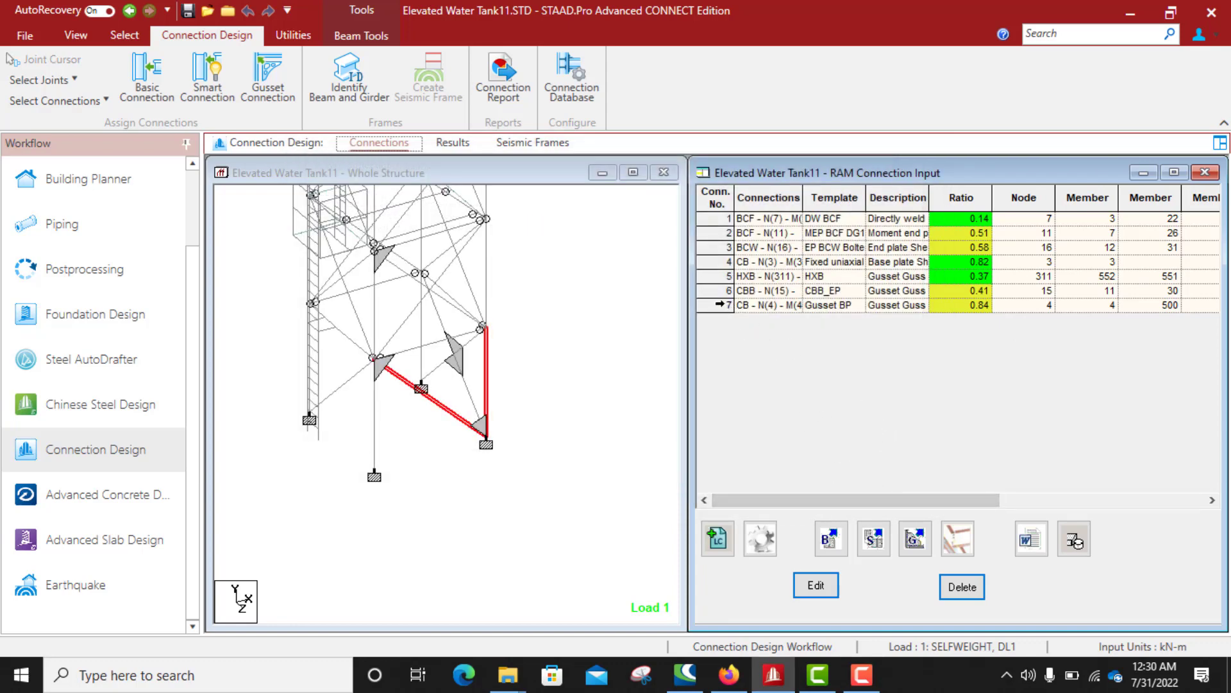
left_click(1079, 542)
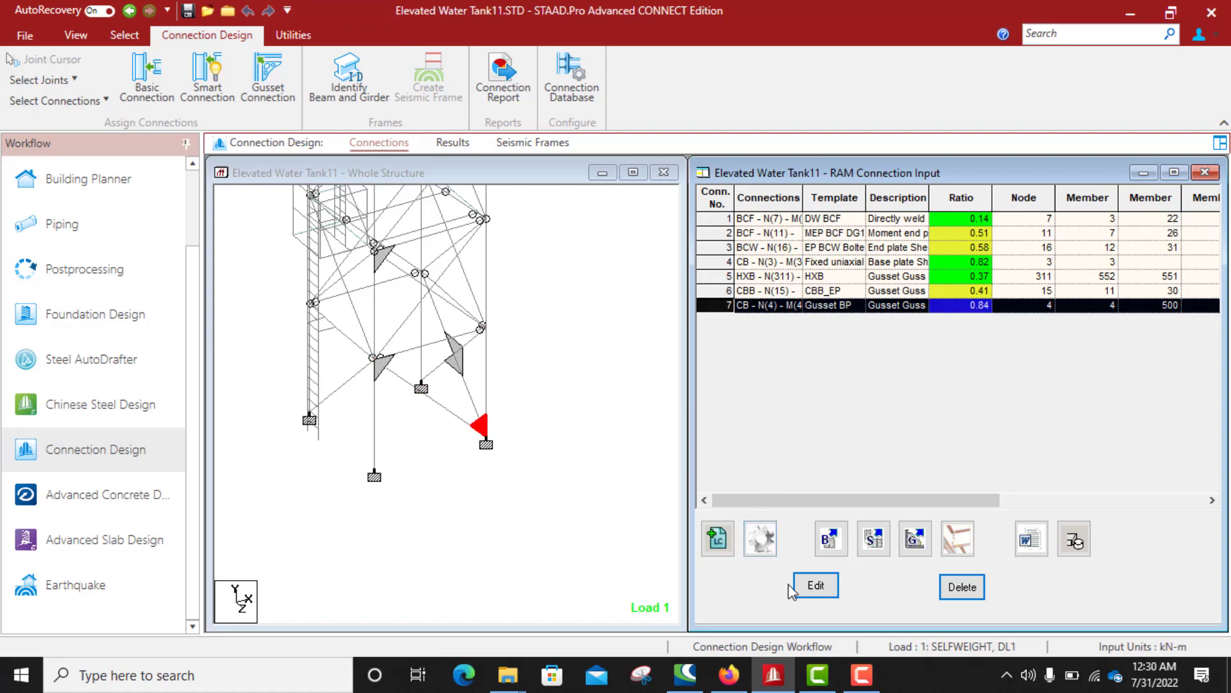
Step: Open the Gusset BP connection in Connection Pad, orbit it in 3D, and scroll to Optimization criteria
left_click(814, 585)
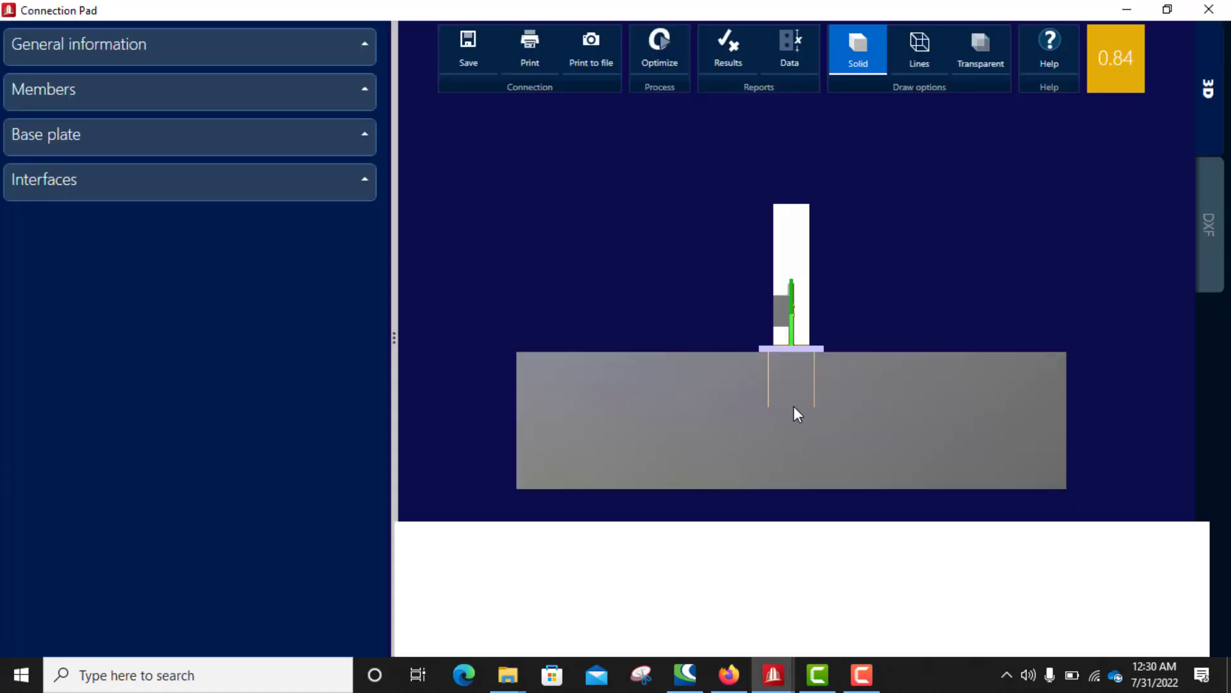
left_click_drag(840, 317, 932, 349)
left_click_drag(802, 384, 863, 366)
scroll(169, 256, "down", 3)
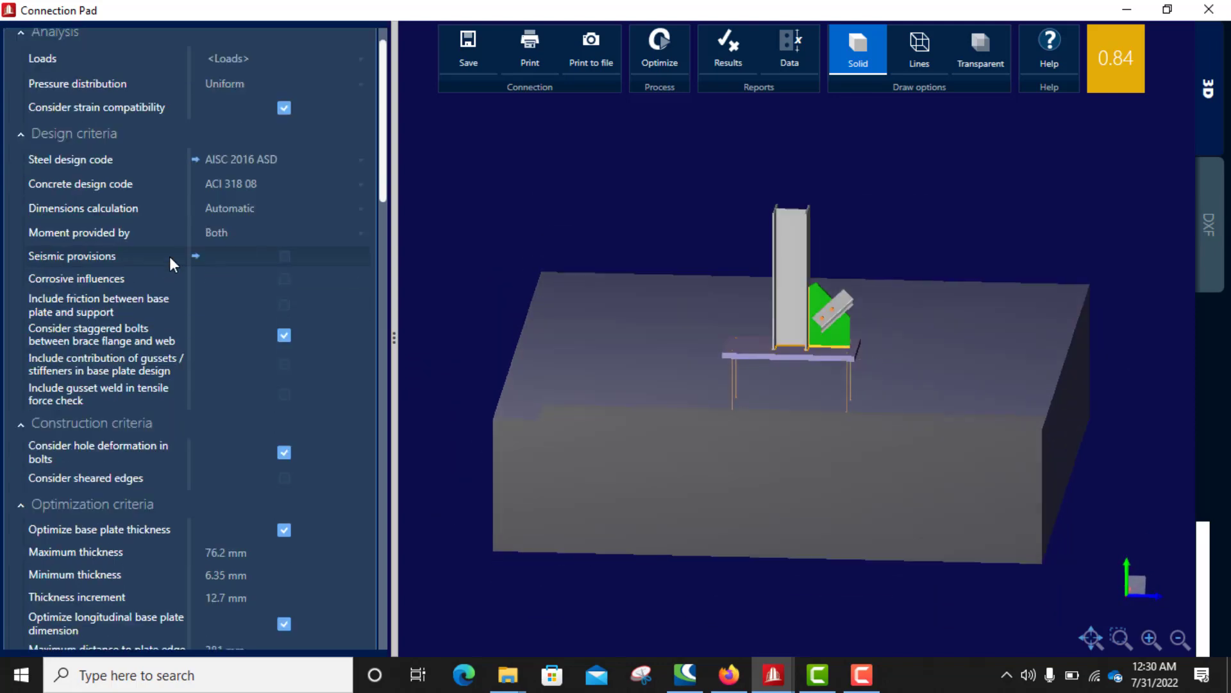
scroll(169, 256, "down", 5)
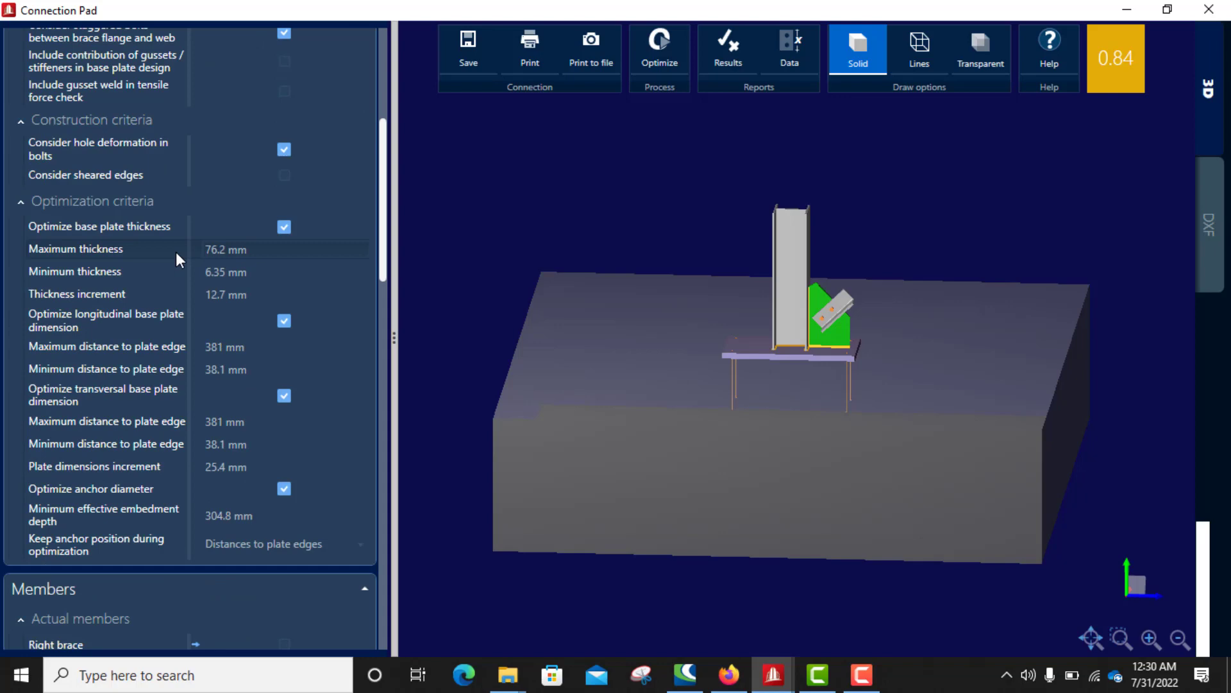
scroll(177, 253, "down", 1)
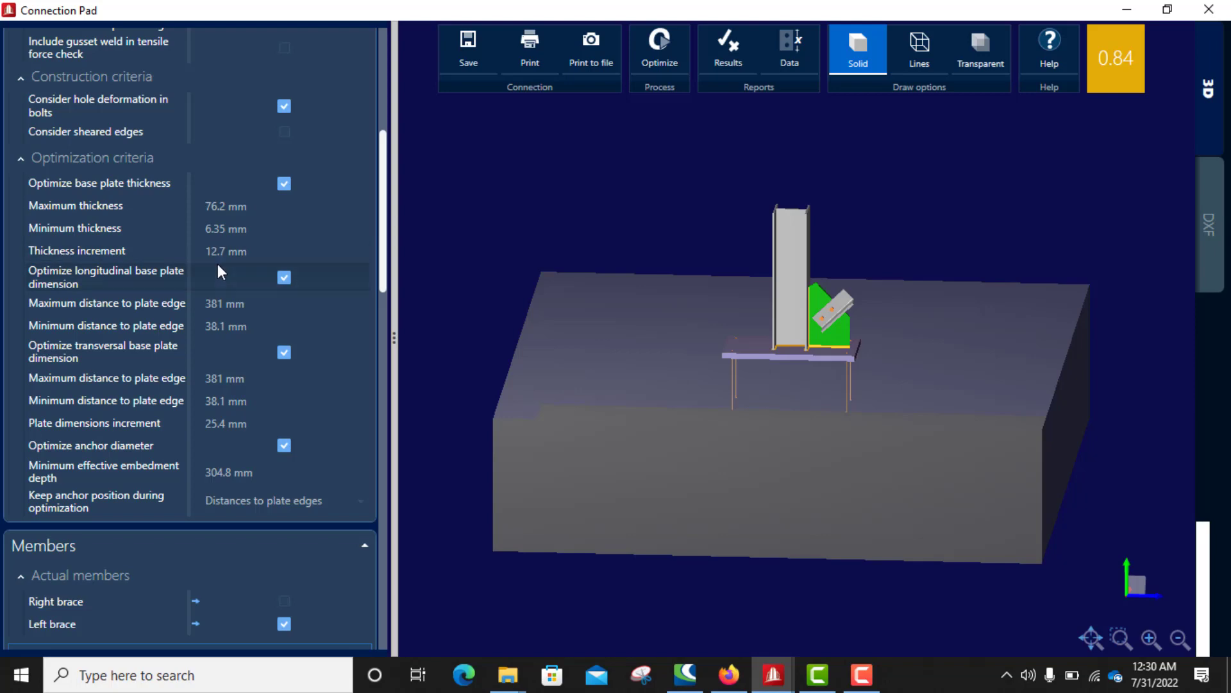
scroll(218, 264, "down", 1)
scroll(237, 244, "up", 1)
Step: Set the maximum plate thickness for optimization to 25 mm
left_click(245, 209)
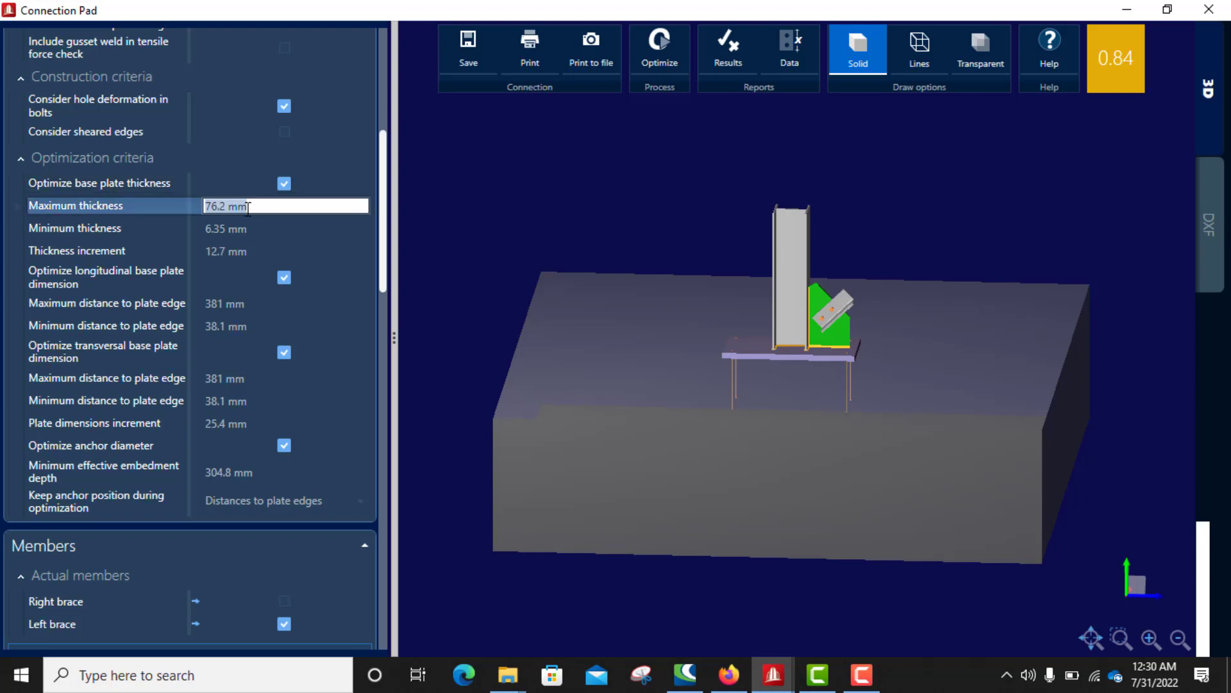
type("30")
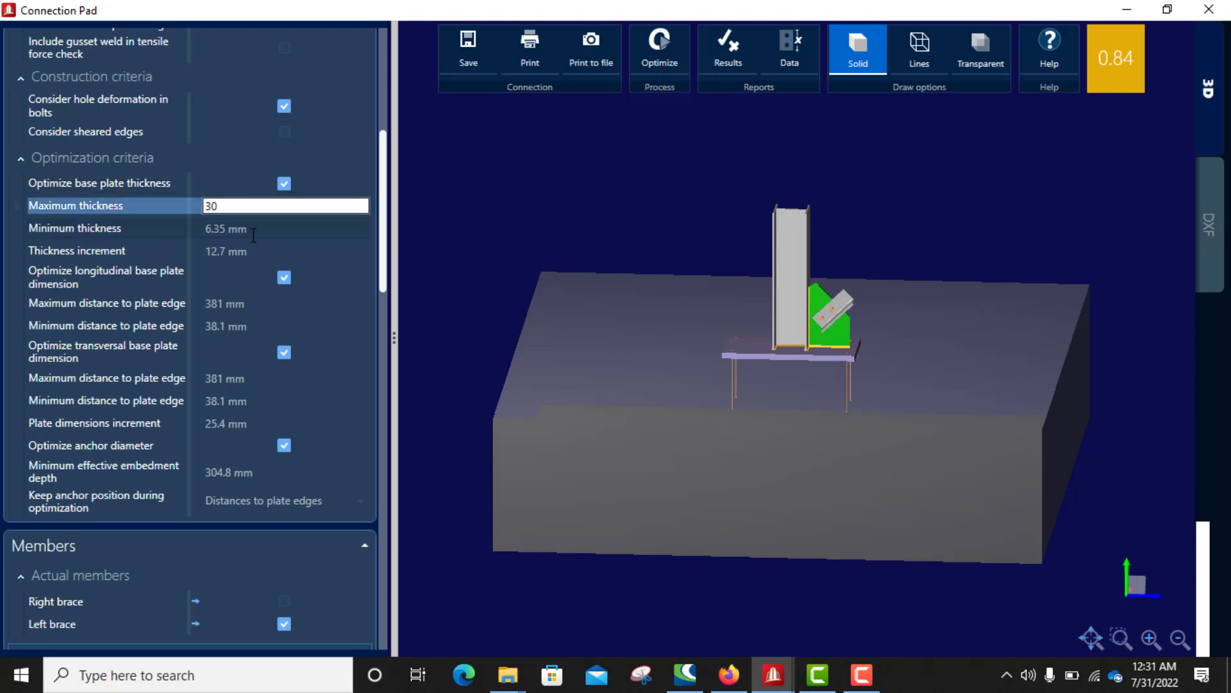
left_click(251, 234)
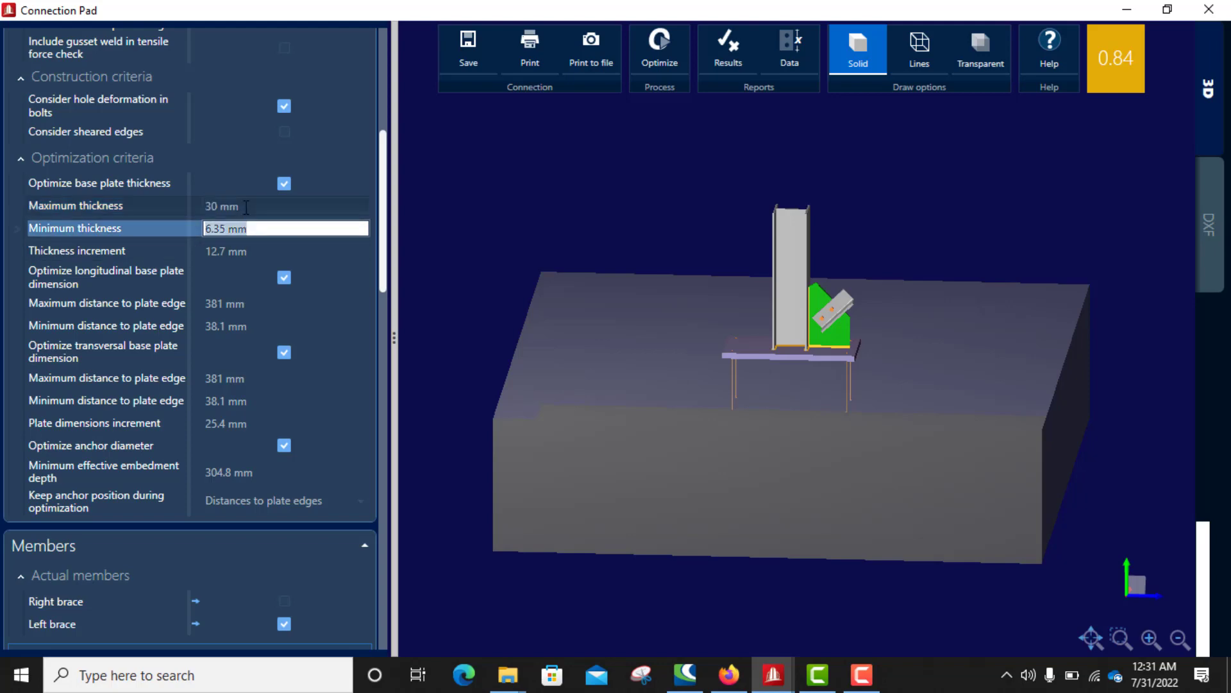
left_click(247, 205)
type("25")
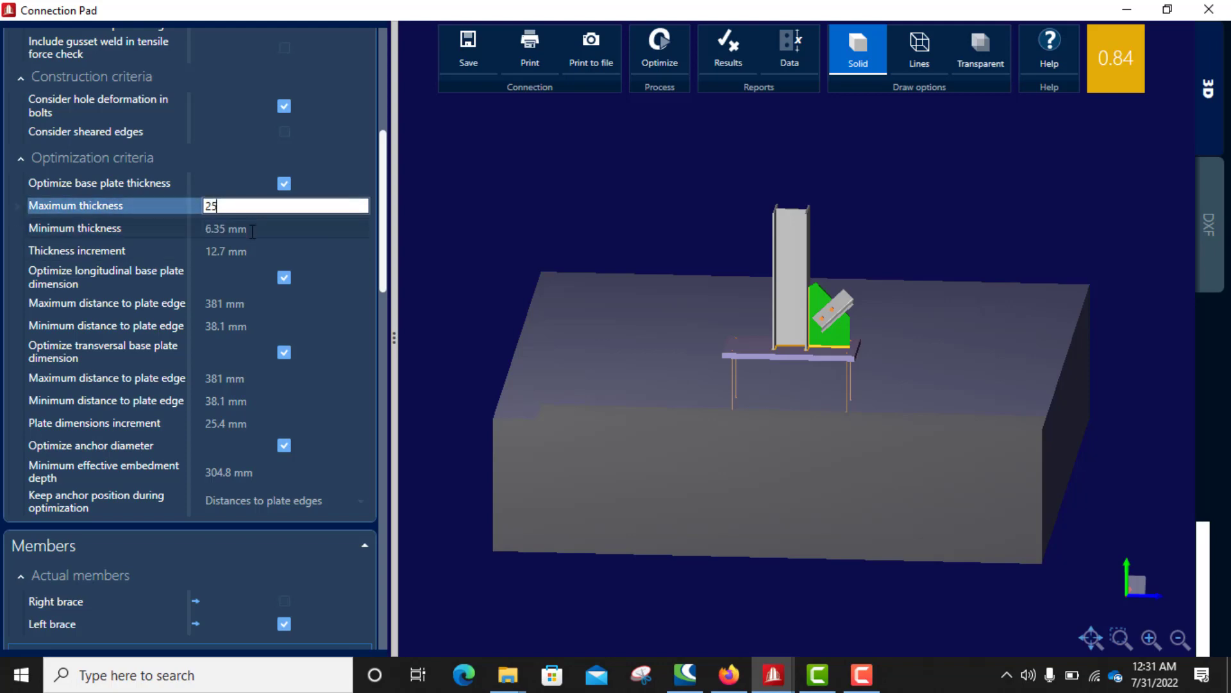
left_click(252, 230)
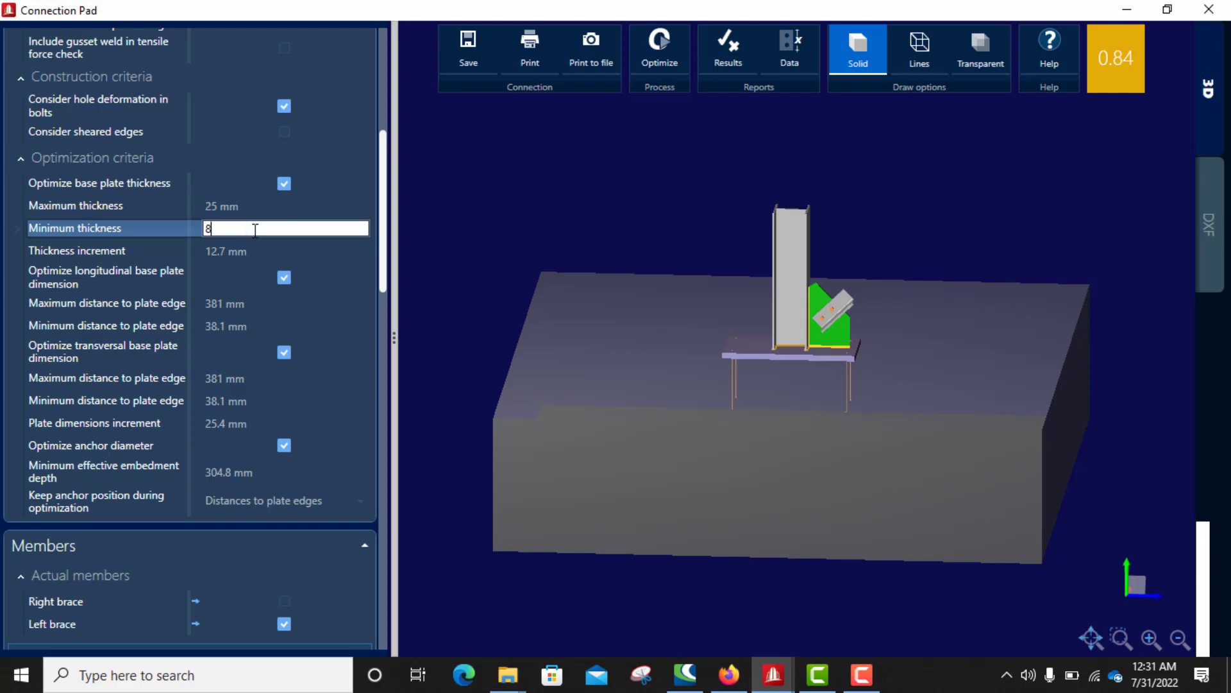
Step: Set the minimum plate thickness to 8 mm and the thickness increment to 2 mm
left_click(250, 250)
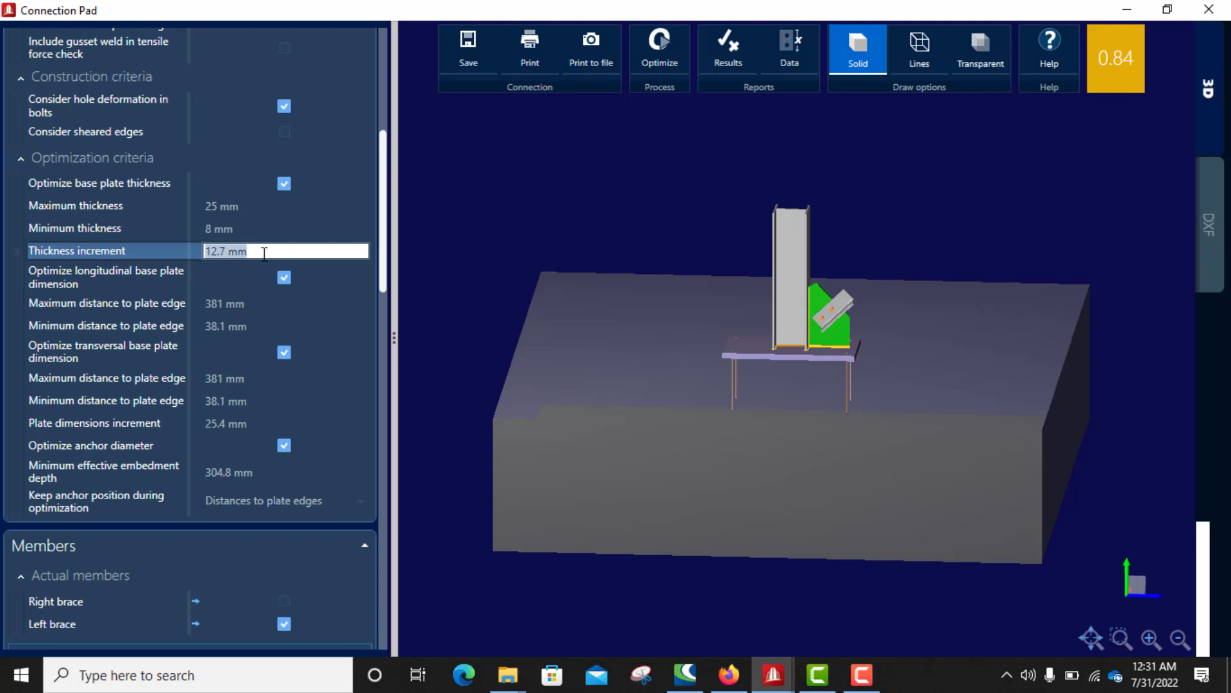
type("2")
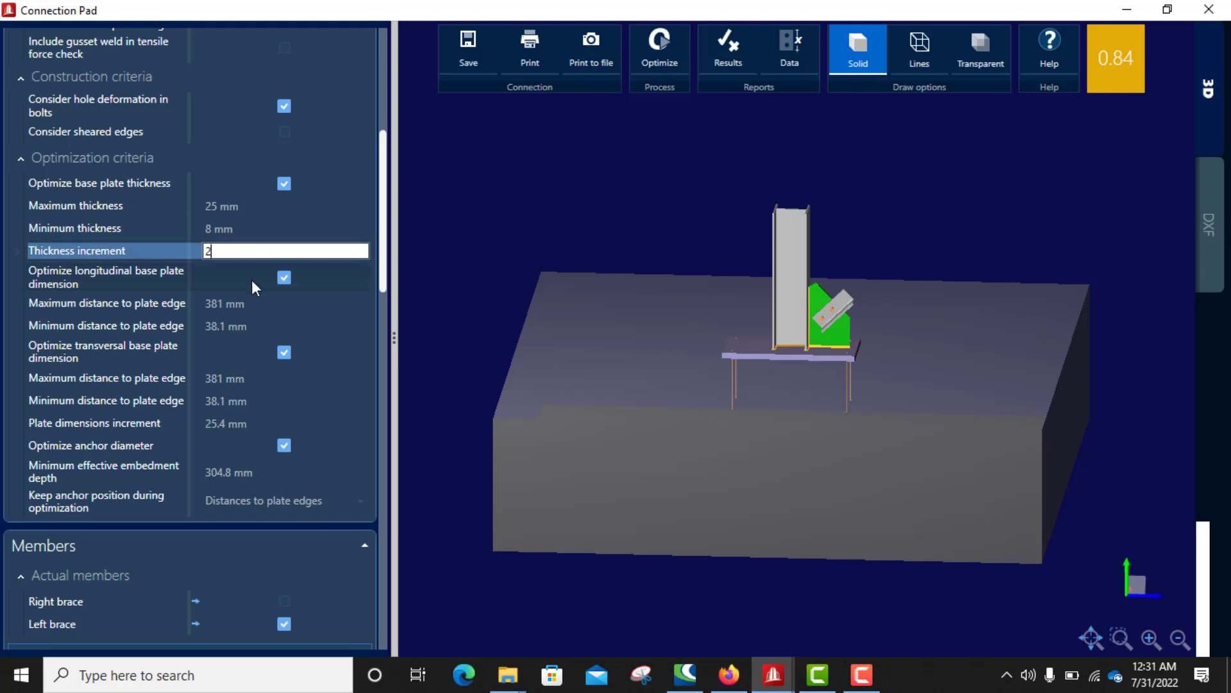
left_click(252, 305)
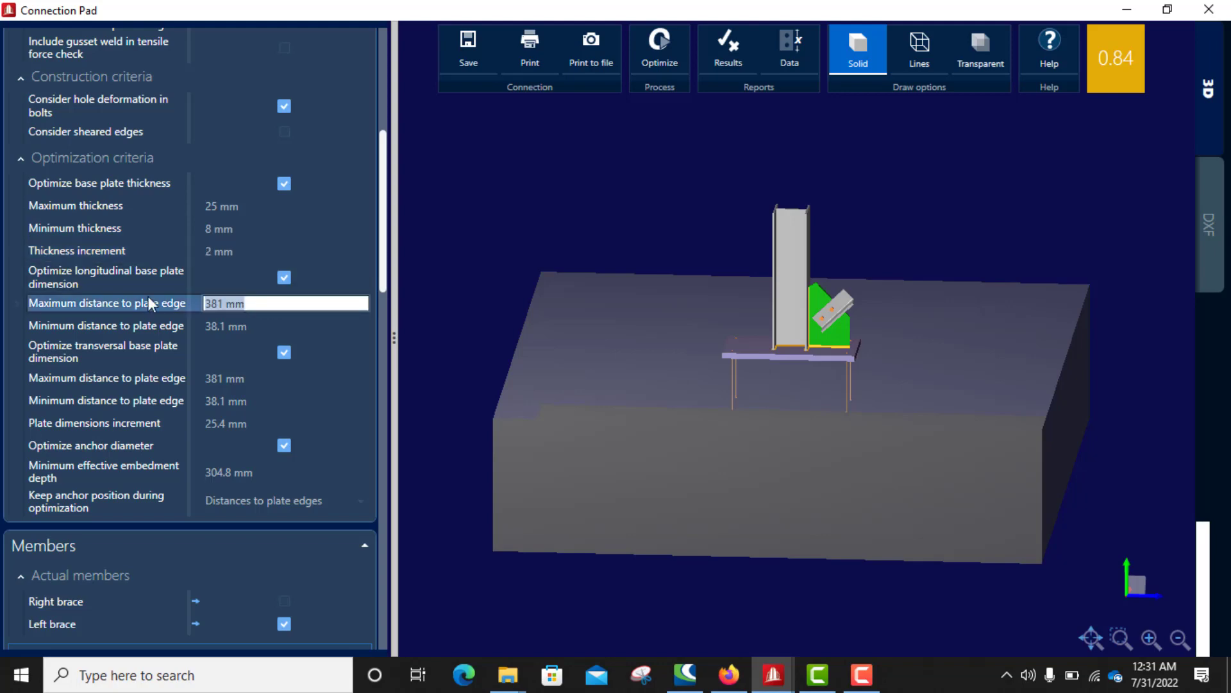
scroll(267, 301, "down", 1)
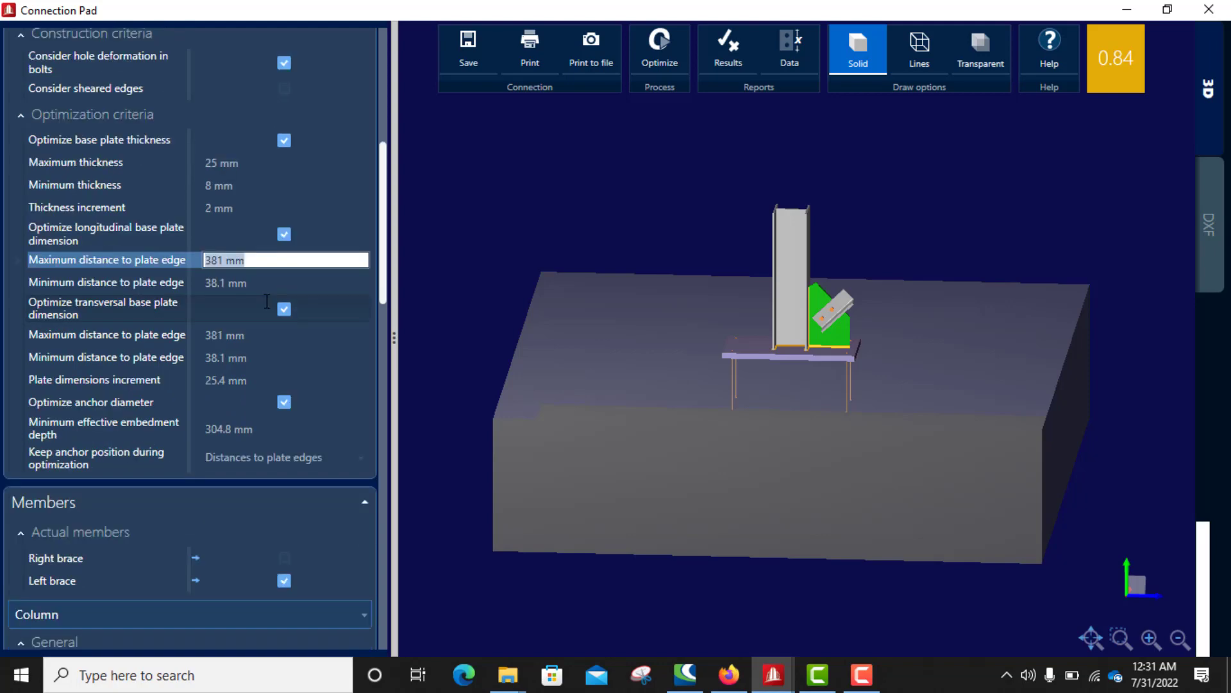
scroll(246, 302, "down", 3)
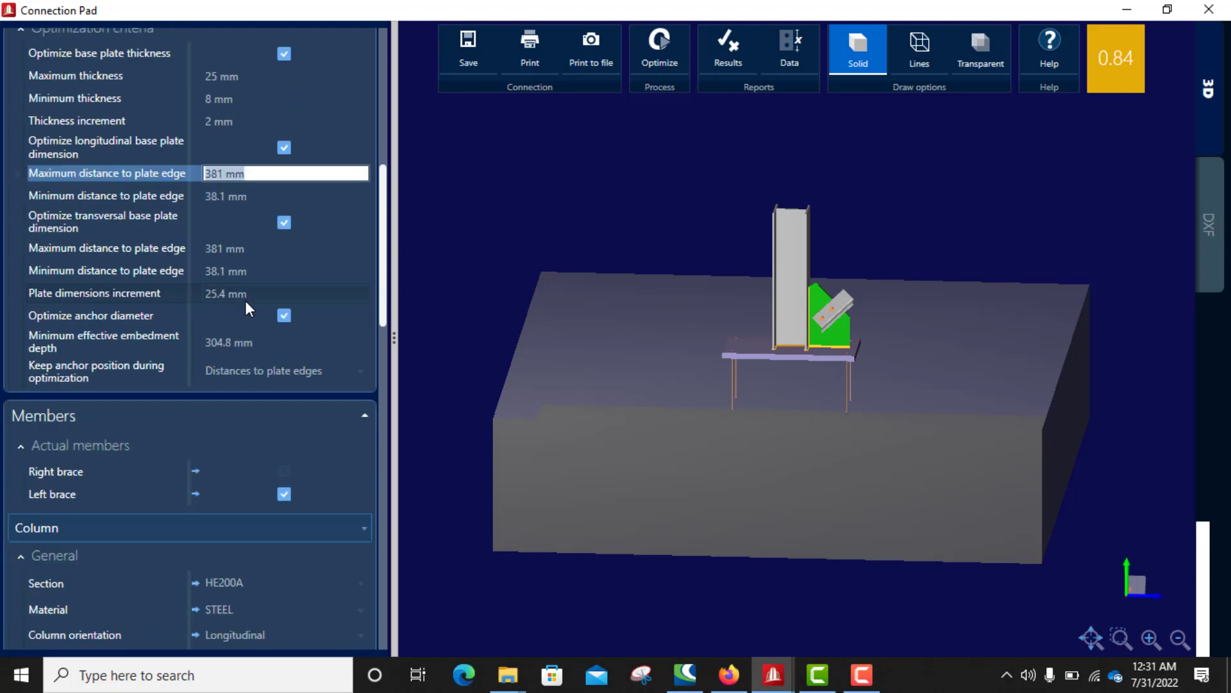
scroll(242, 302, "down", 1)
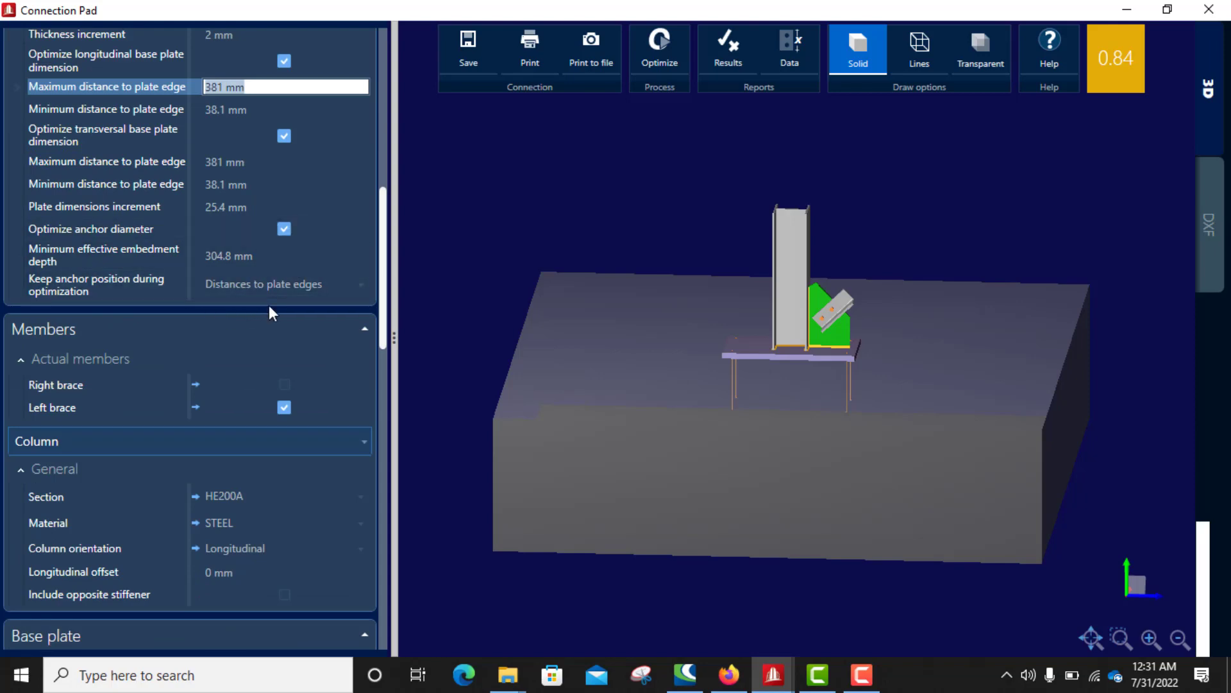
scroll(251, 301, "down", 3)
scroll(249, 310, "down", 1)
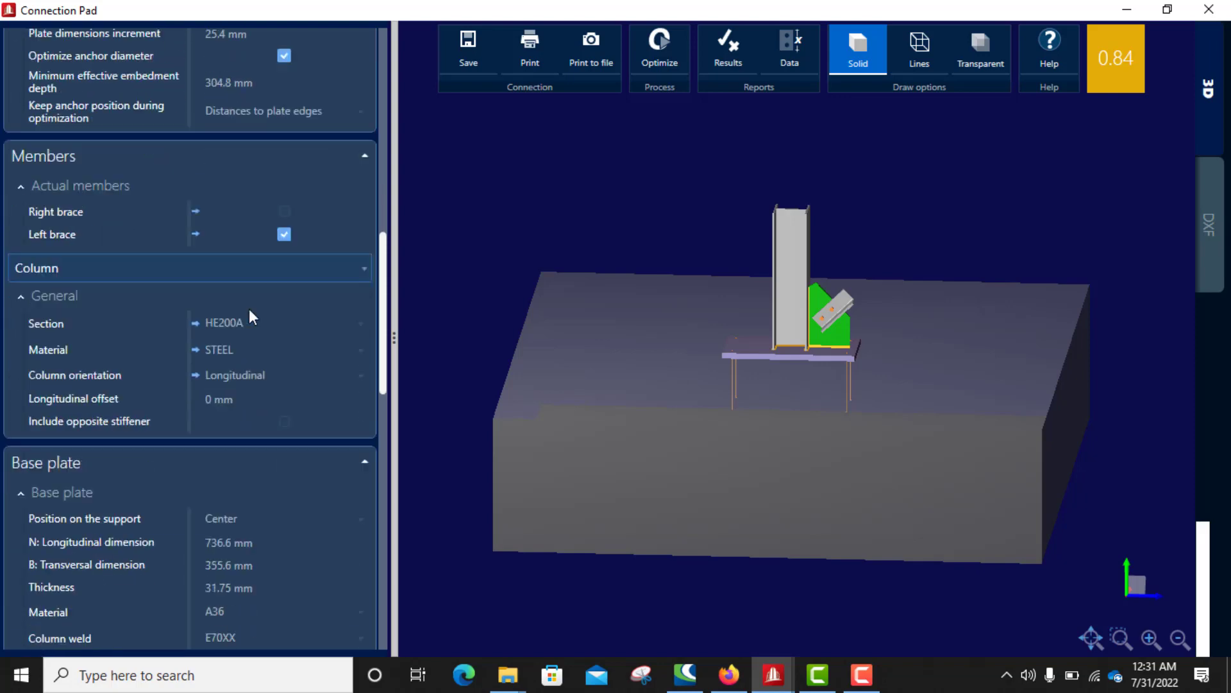
scroll(280, 340, "down", 1)
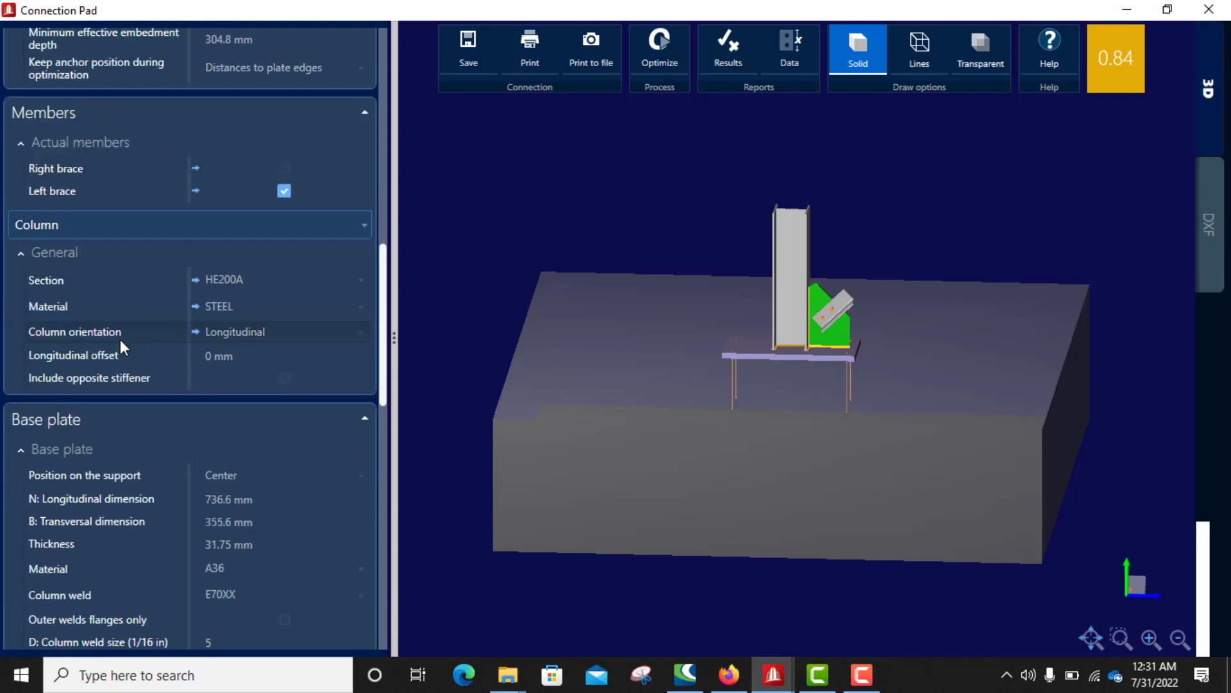
Step: Make the base plate 400 mm longitudinal by 400 mm transversal, lowering the ratio to 0.44
scroll(325, 345, "down", 4)
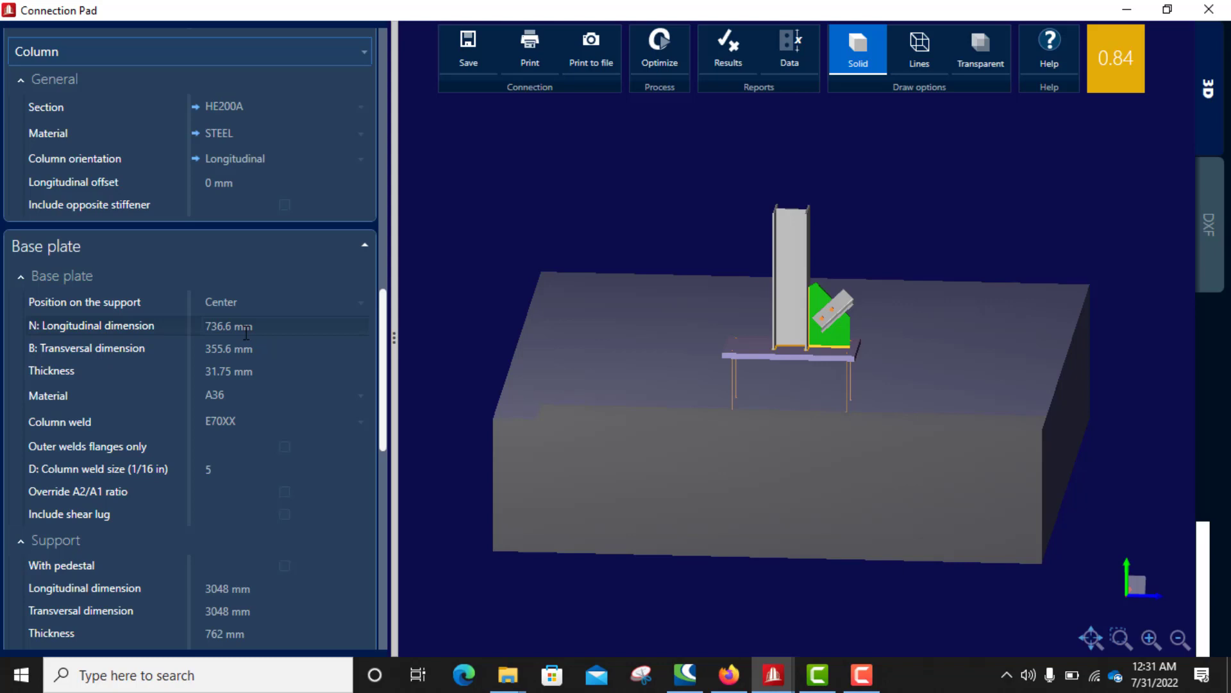
left_click(259, 326)
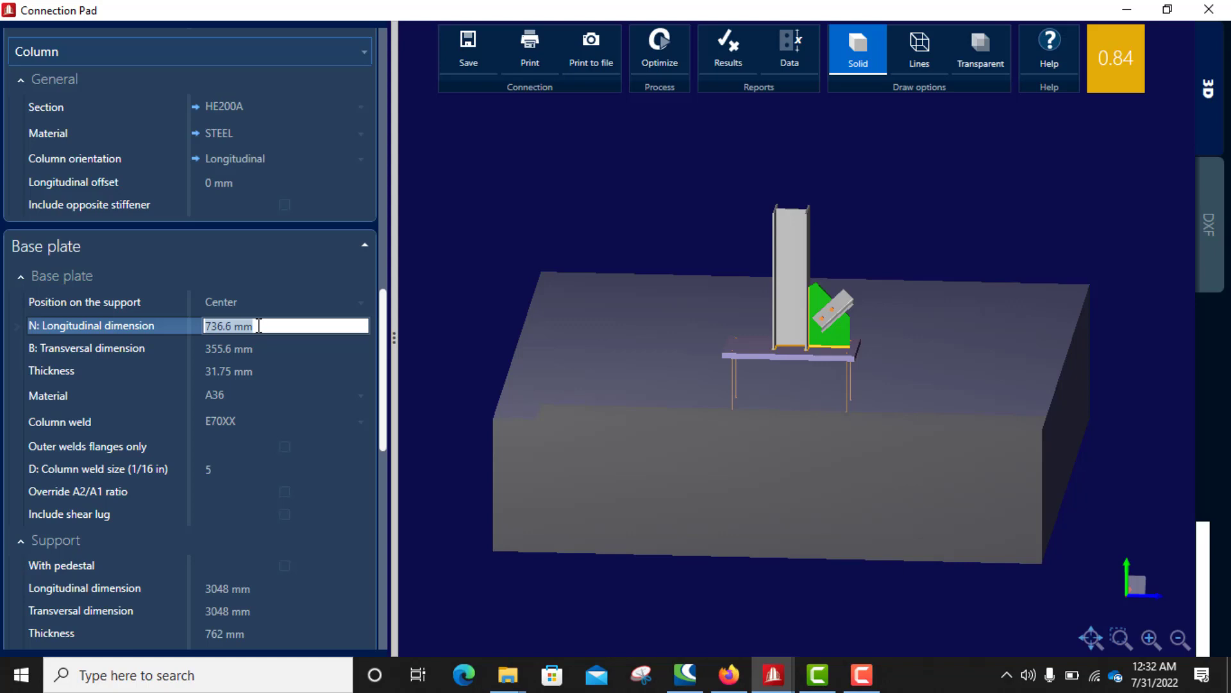
type("400")
key("Return")
scroll(258, 329, "down", 3)
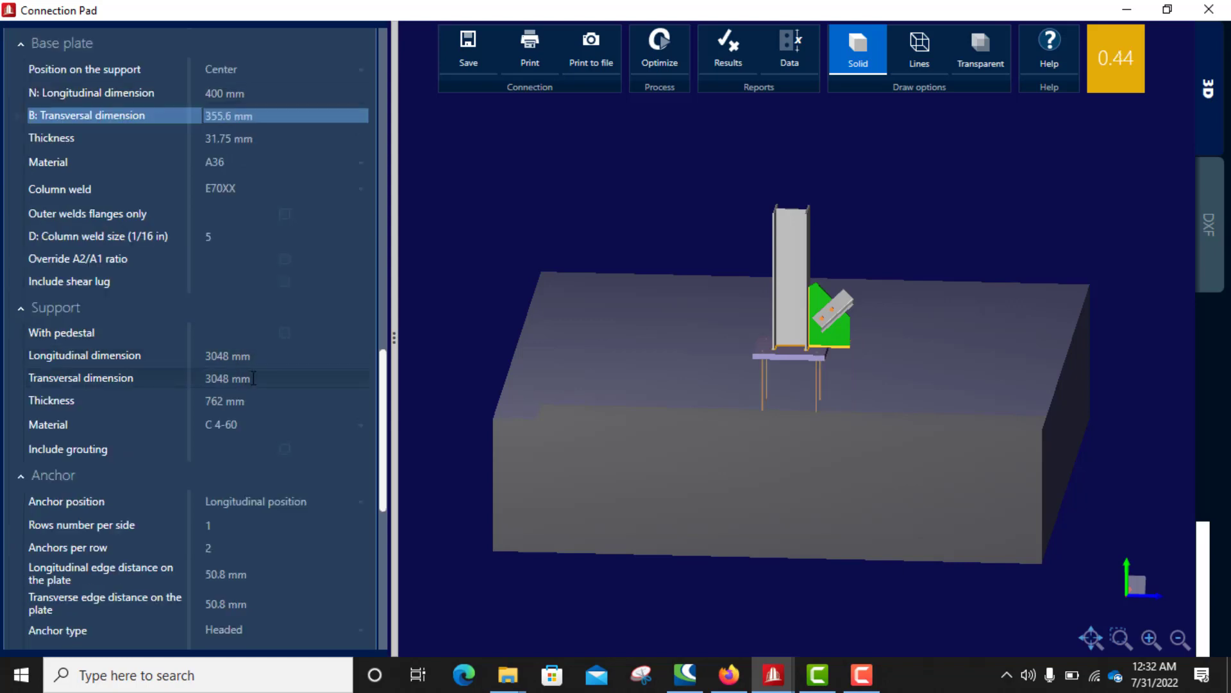
left_click(257, 115)
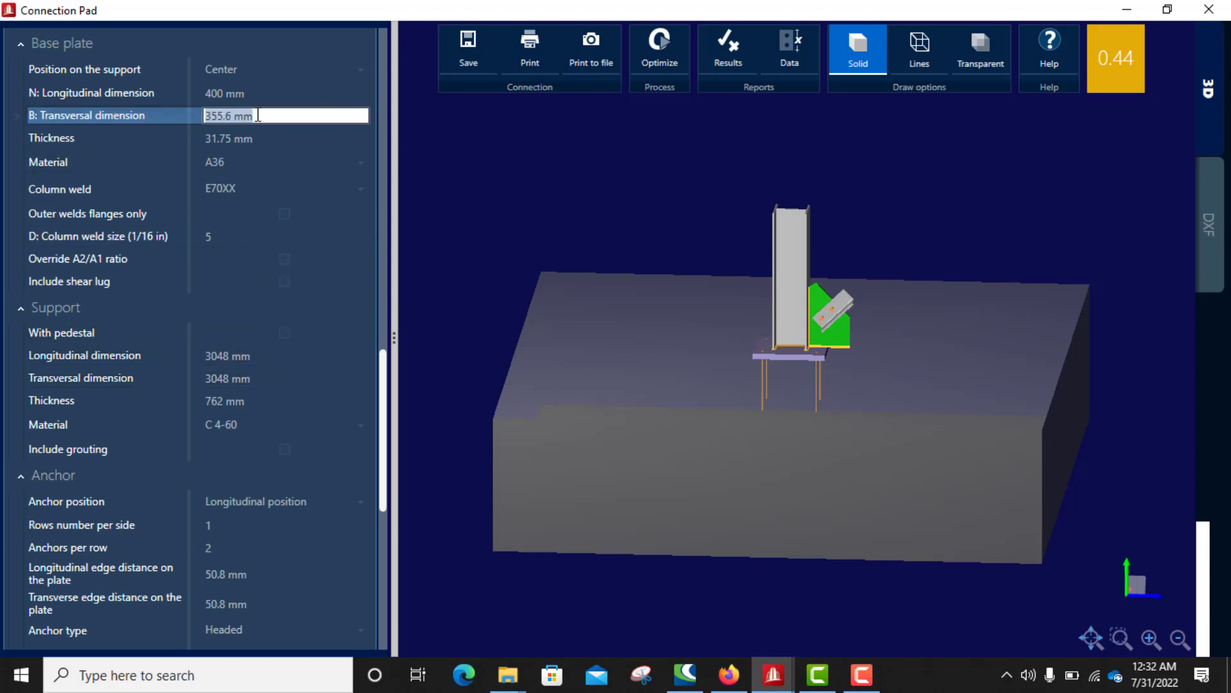
type("400")
key("Return")
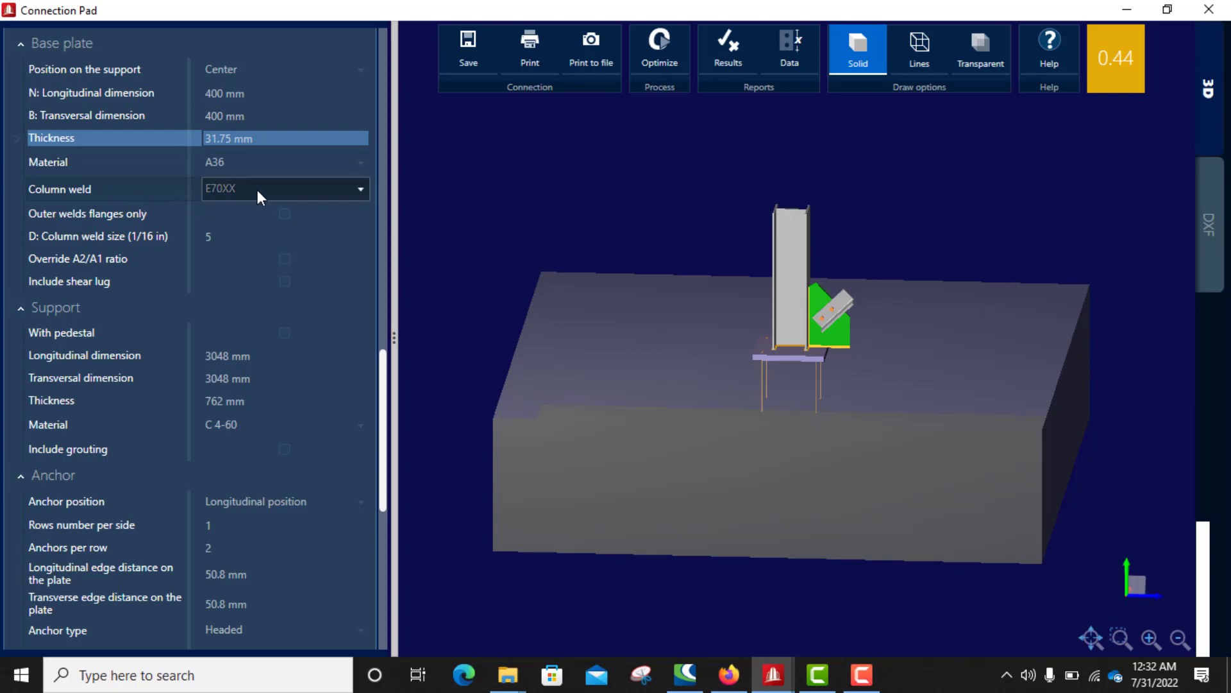
Step: Set the concrete support's longitudinal dimension to 500 mm, leaving the pedestal option off
scroll(257, 190, "down", 1)
scroll(256, 202, "down", 2)
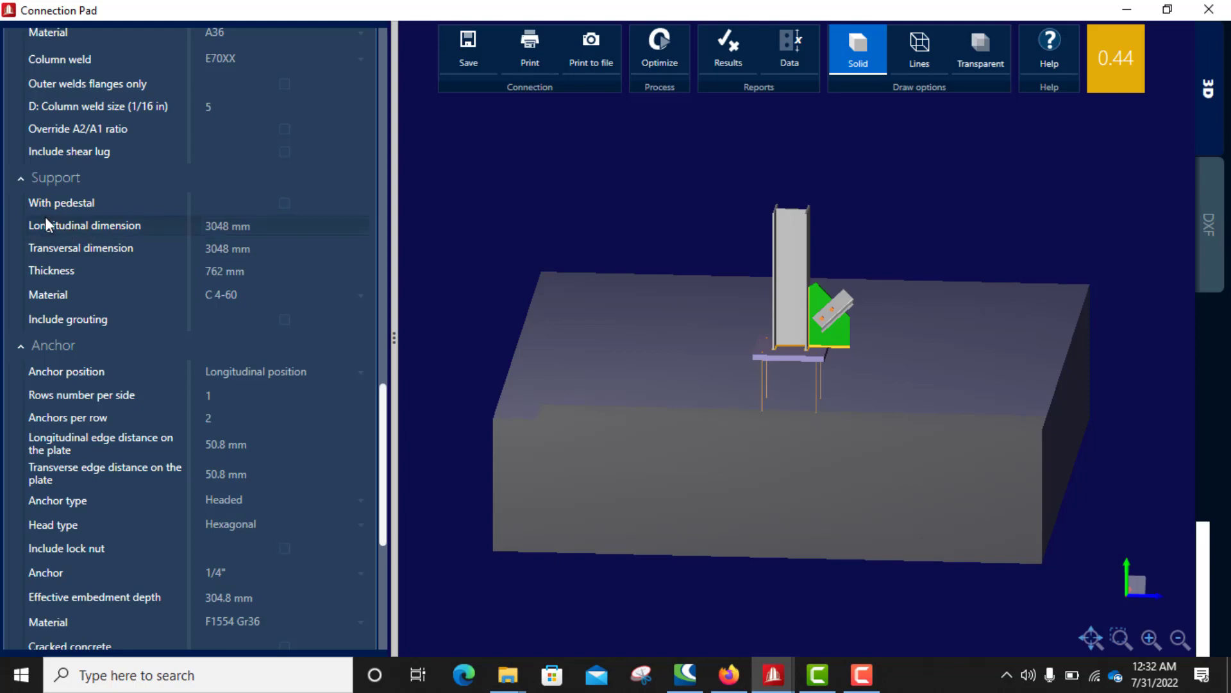
left_click(280, 204)
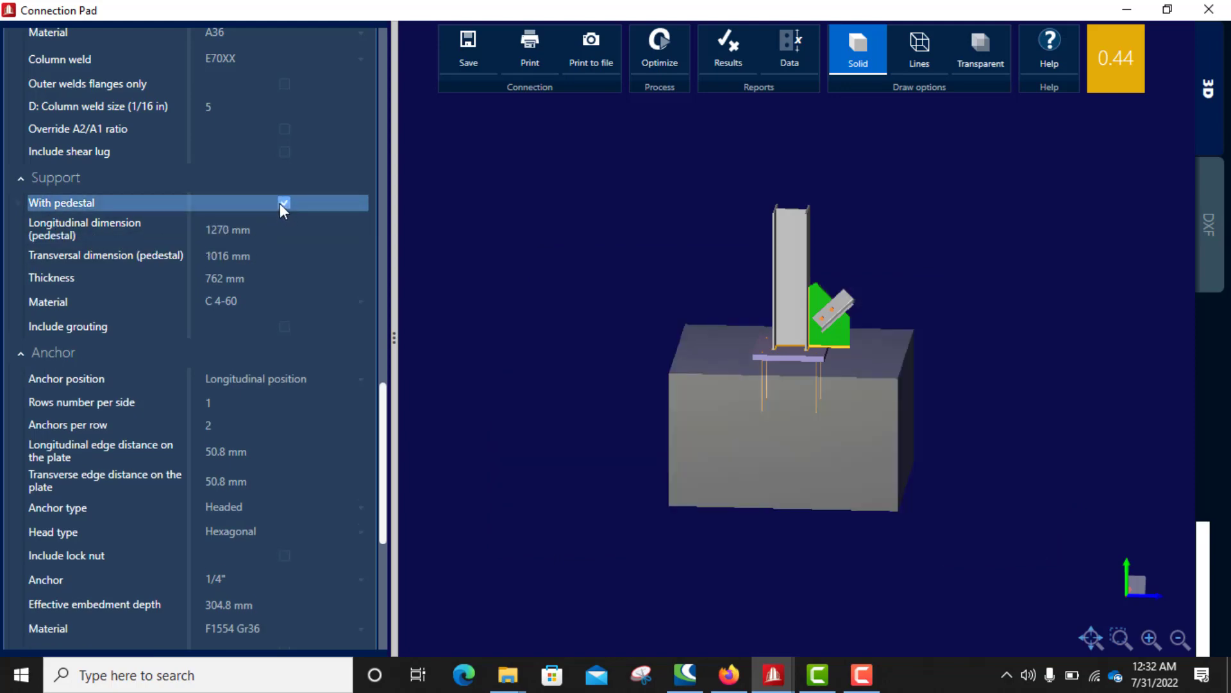
left_click(283, 205)
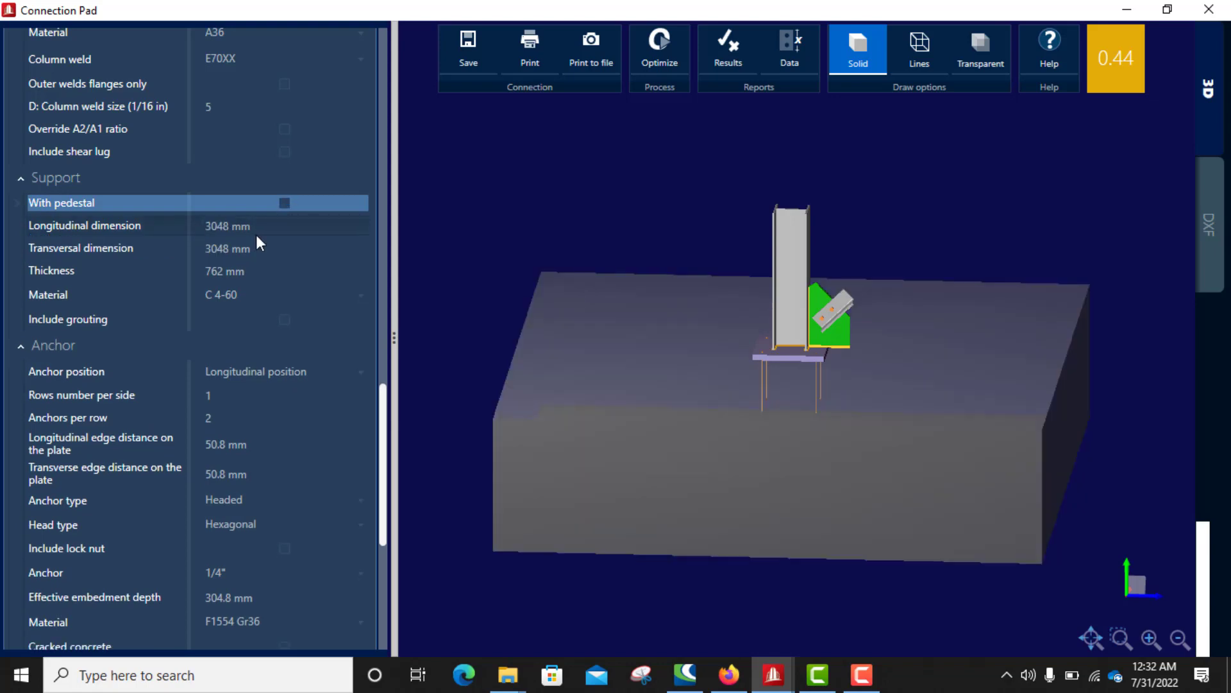
left_click(259, 234)
double_click(229, 229)
left_click_drag(204, 227, 241, 226)
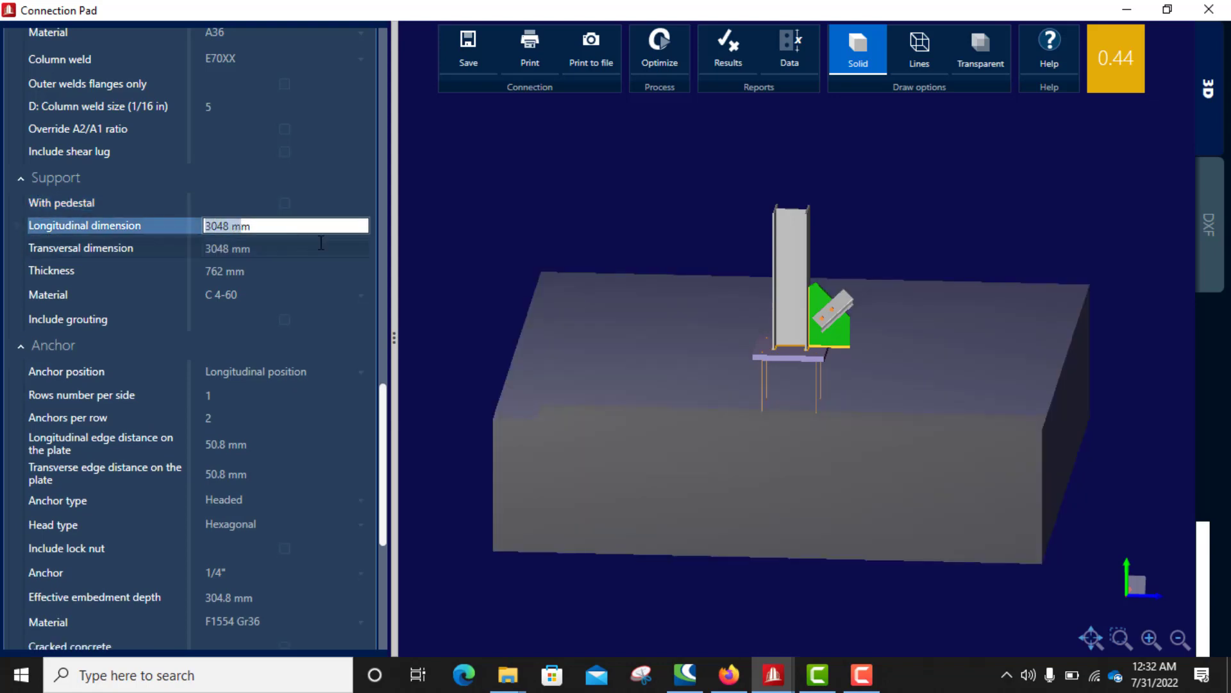
left_click_drag(205, 227, 228, 221)
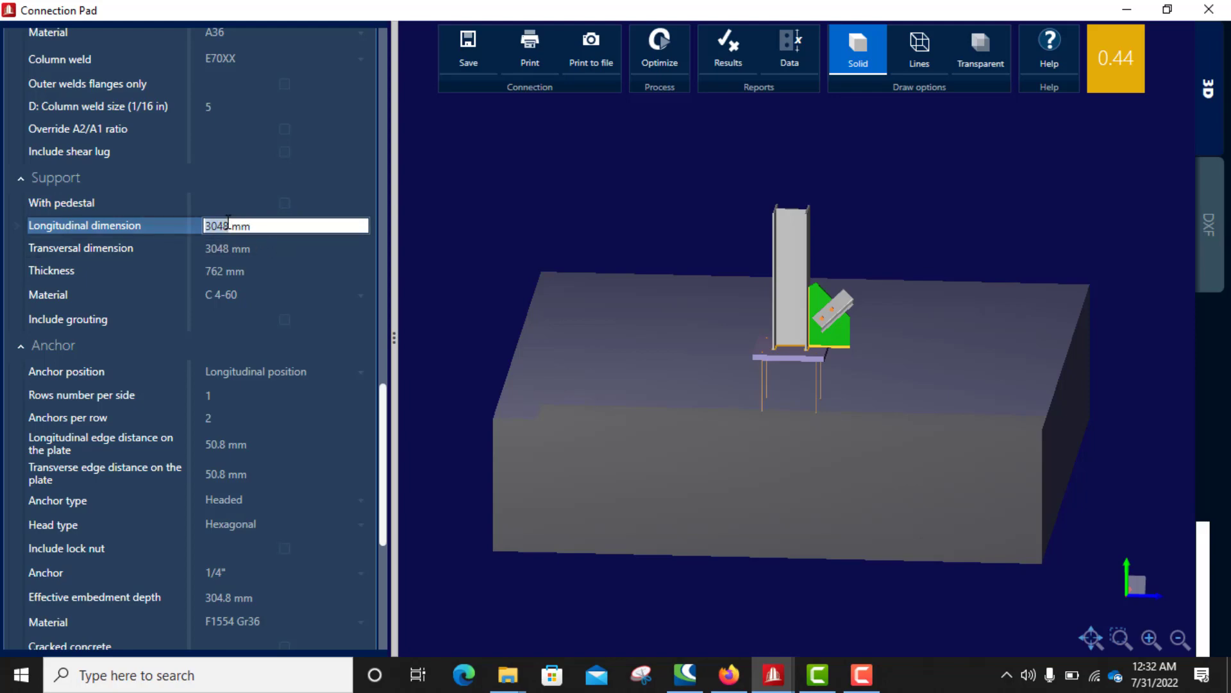
type("500")
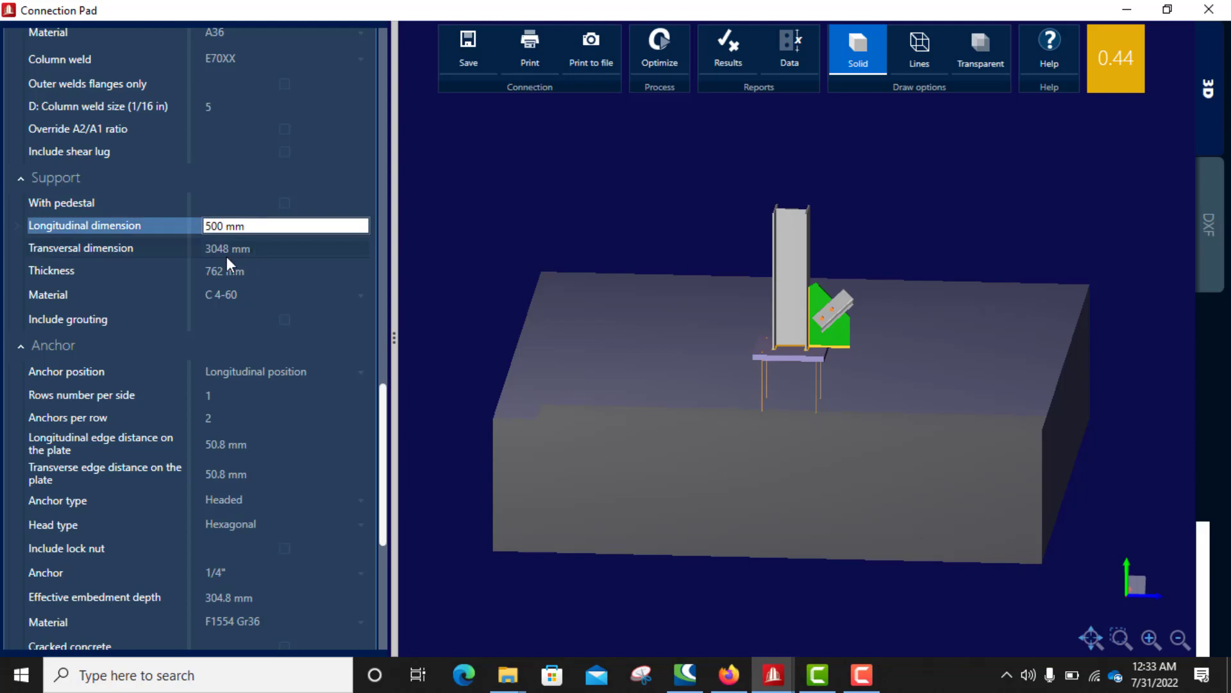
Step: Set the support's transversal dimension to 500 mm and its thickness to 1500 mm
left_click(228, 255)
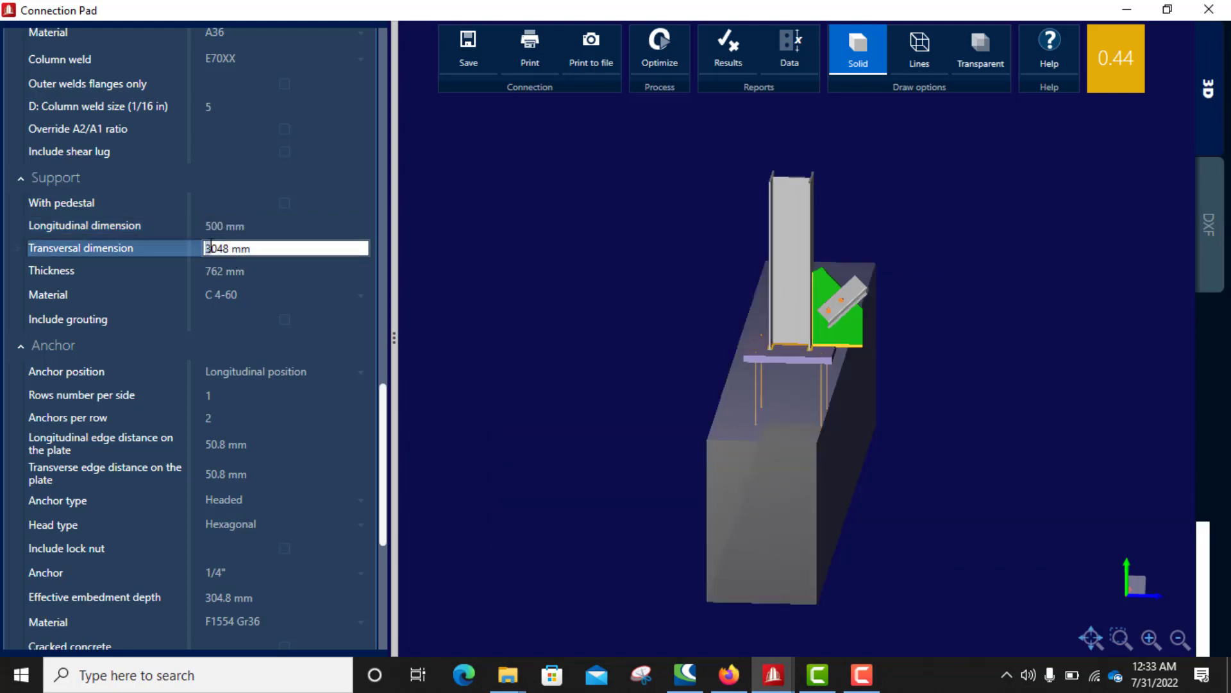
left_click_drag(202, 251, 226, 251)
type("500")
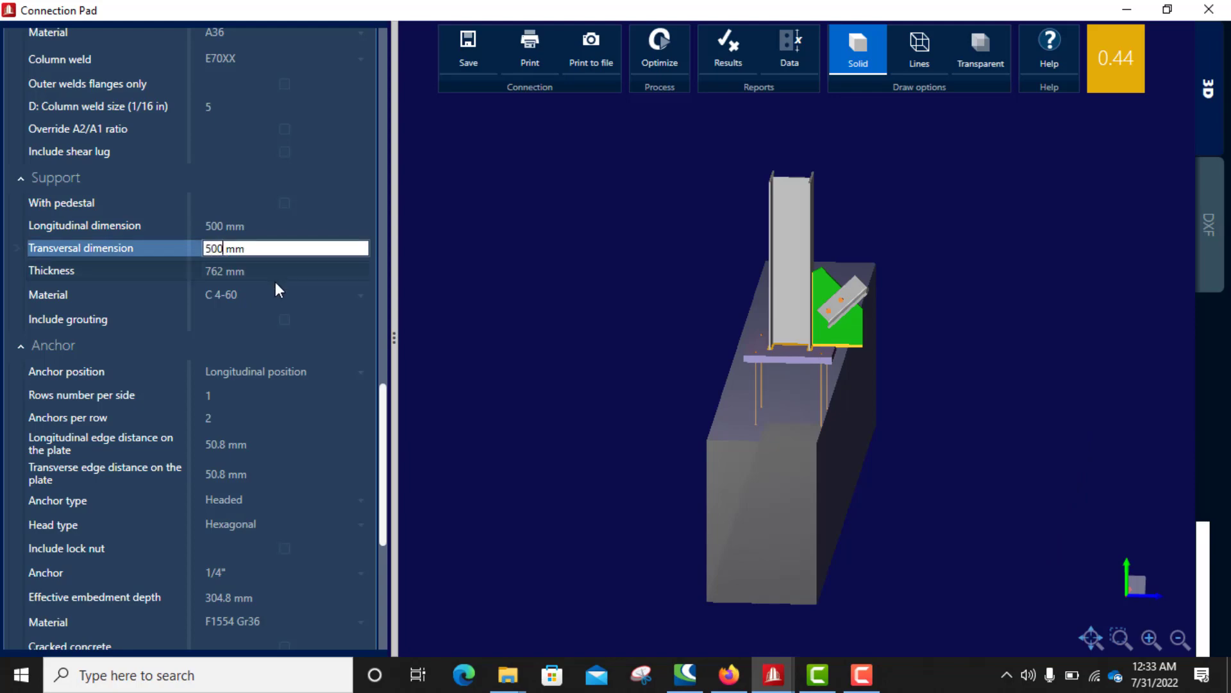
left_click(255, 278)
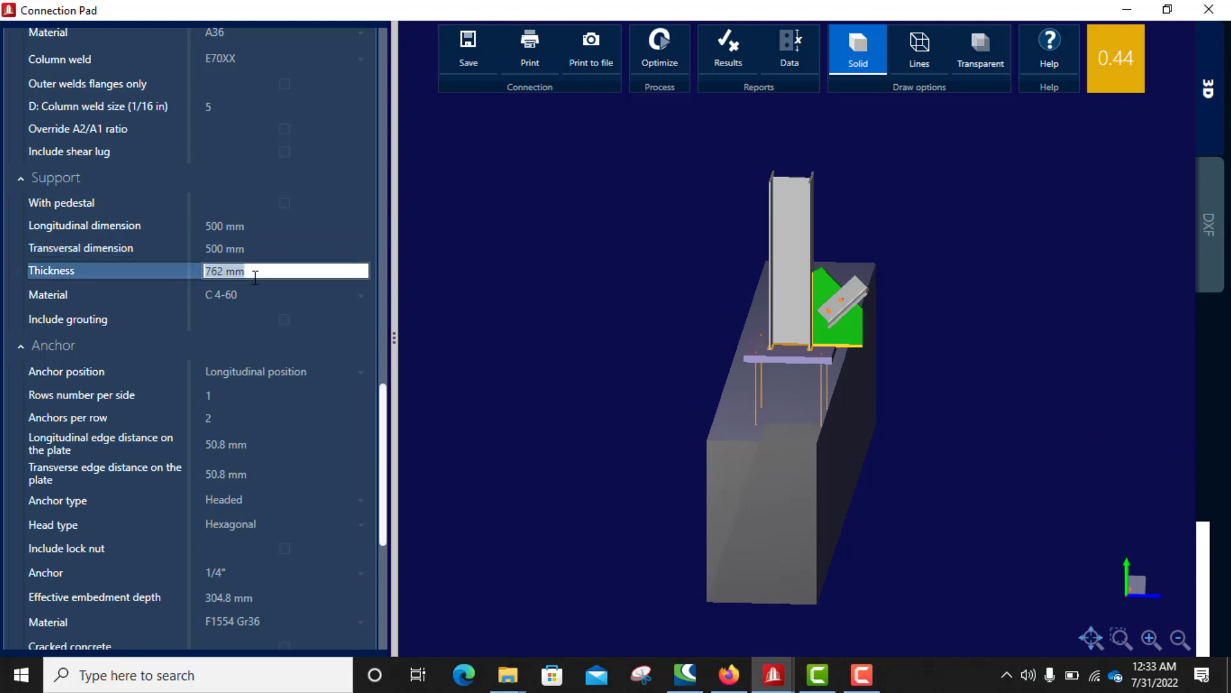
double_click(222, 271)
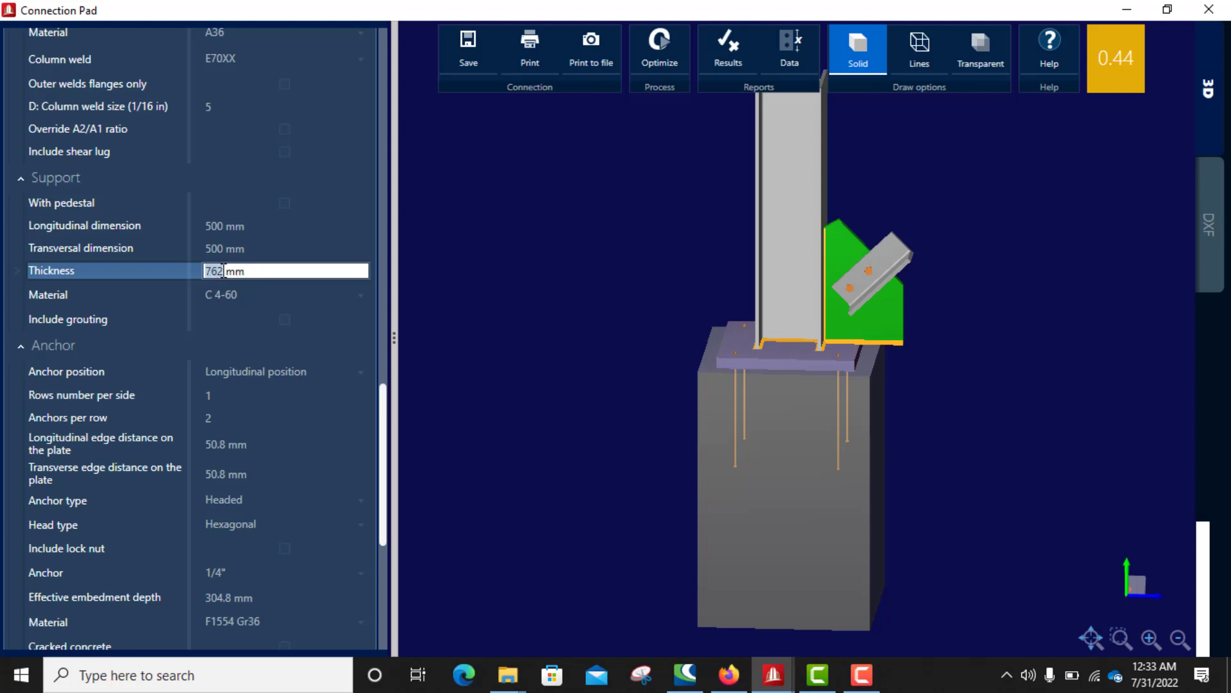
type("1500")
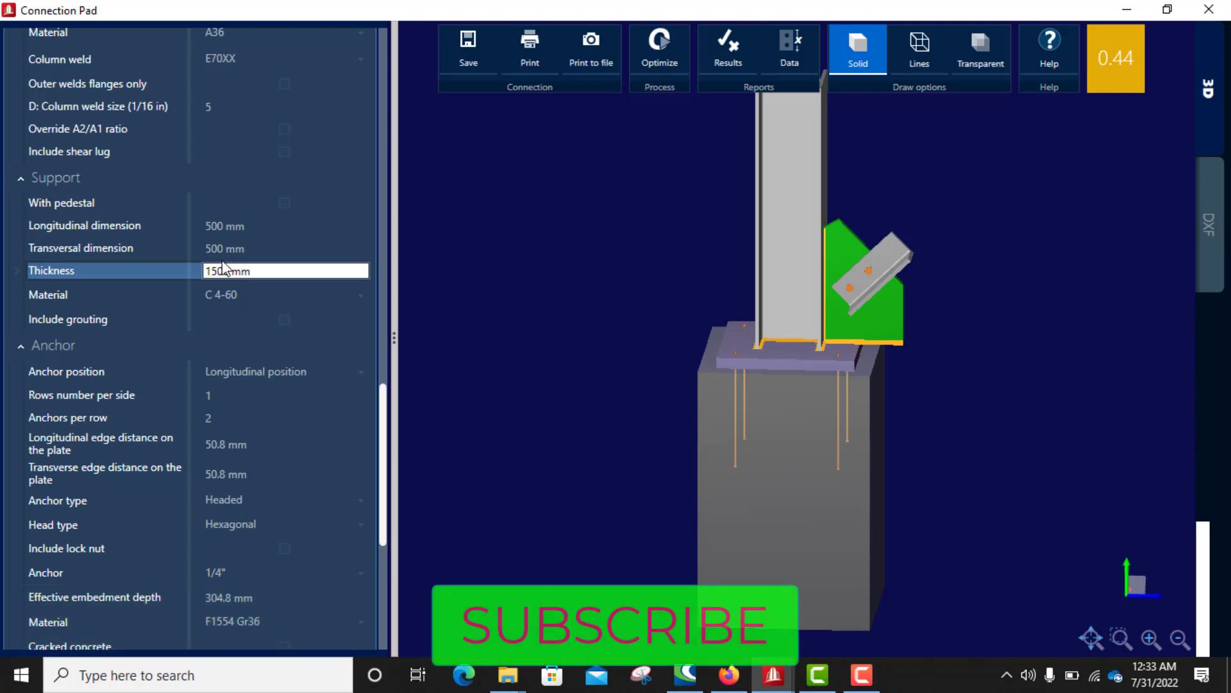
key("Return")
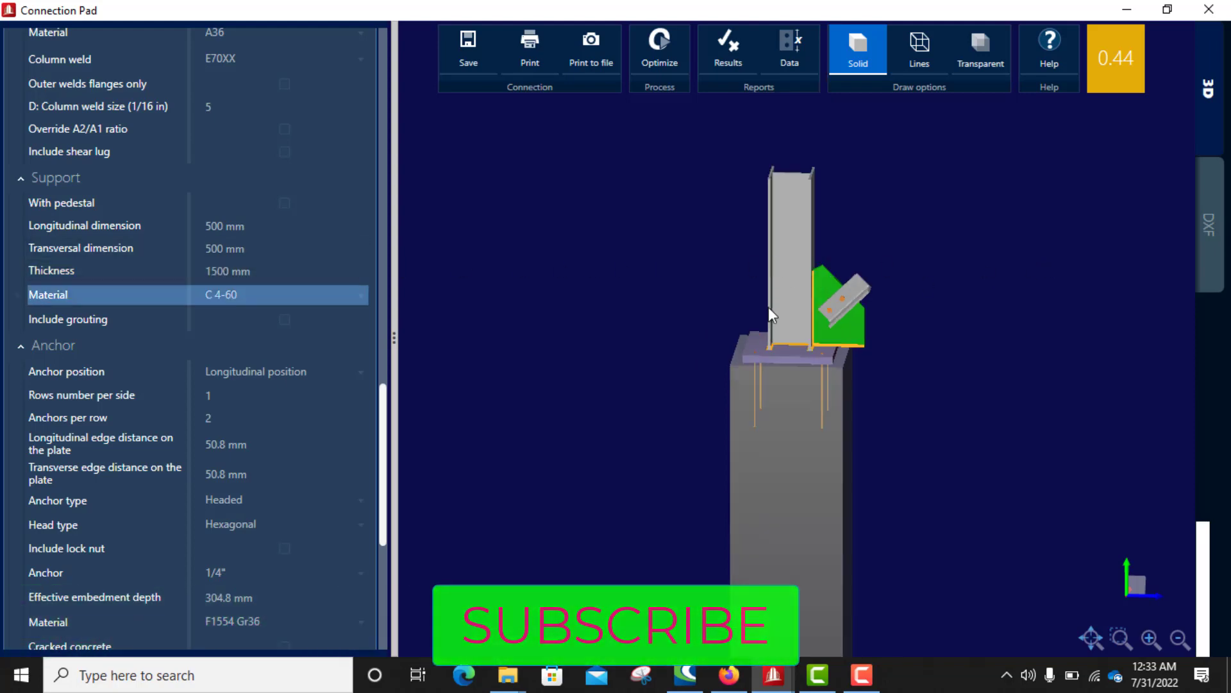
left_click_drag(766, 378, 780, 341)
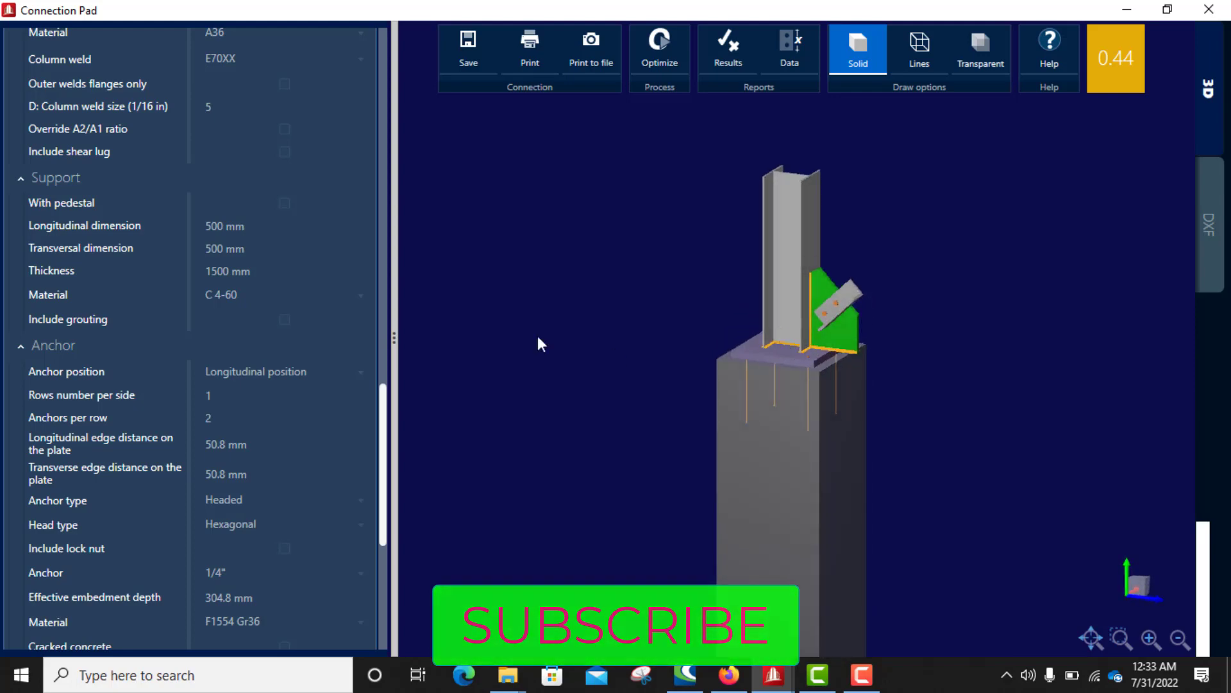
Step: Scroll to the anchor properties and orbit the model to inspect the base plate from above
scroll(284, 283, "down", 2)
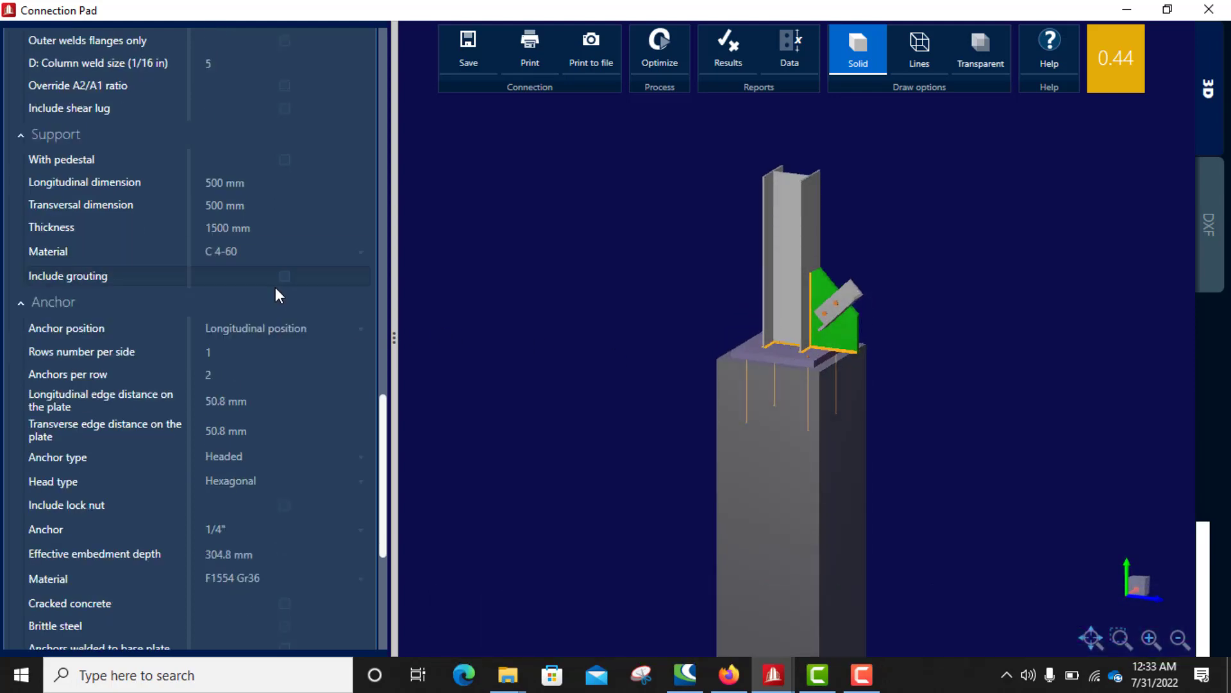
scroll(245, 289, "down", 2)
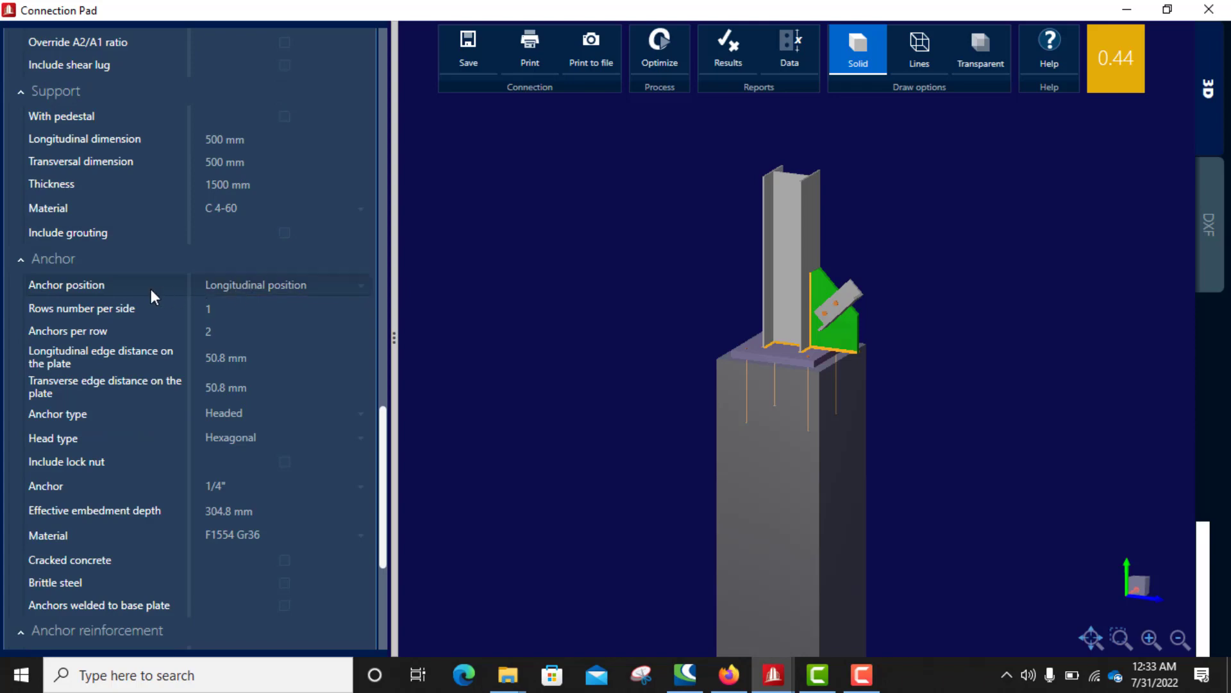
left_click(271, 292)
scroll(272, 295, "down", 2)
middle_click_drag(879, 385, 774, 460)
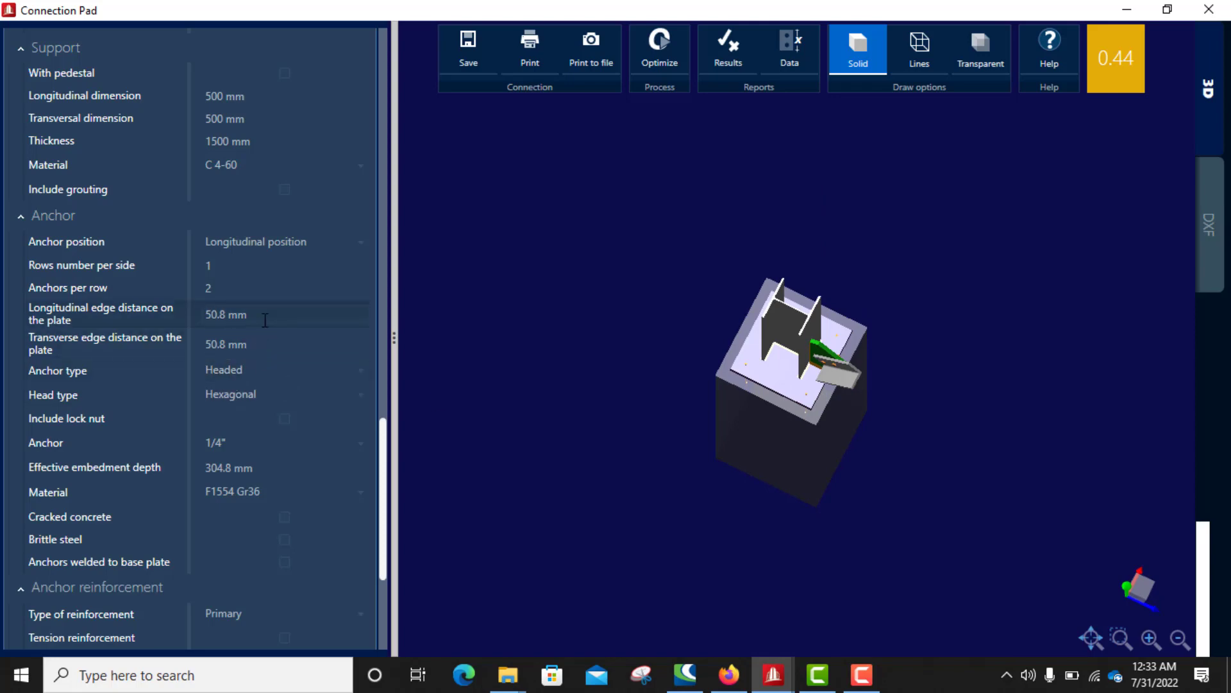
middle_click_drag(787, 396, 805, 353)
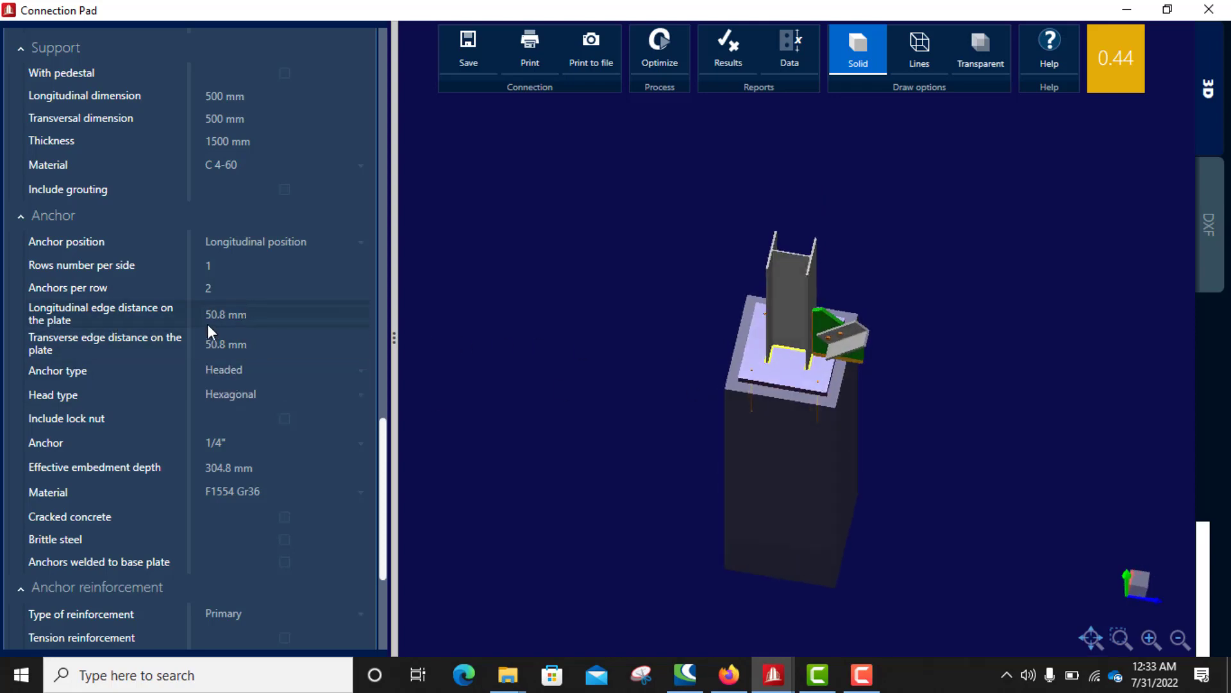
Step: Try anchor edge distances of 35 mm, then 50 mm, both longitudinally and transversely
left_click(289, 315)
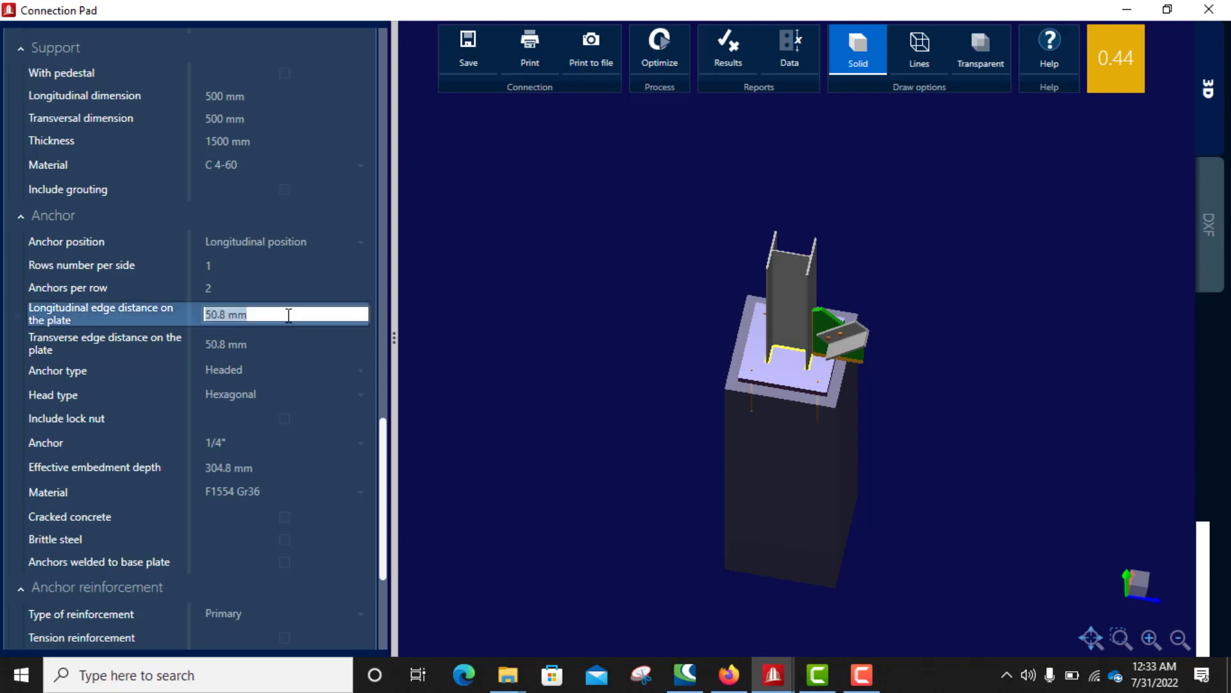
type("35")
key("Tab")
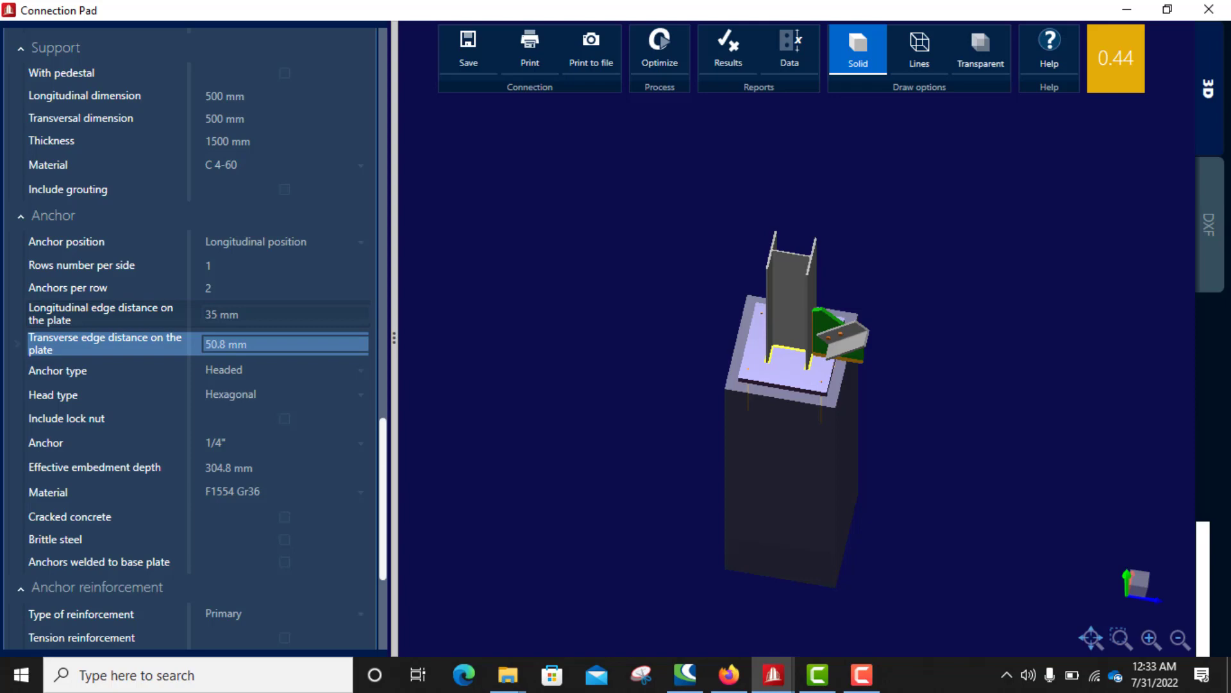
scroll(853, 373, "up", 5)
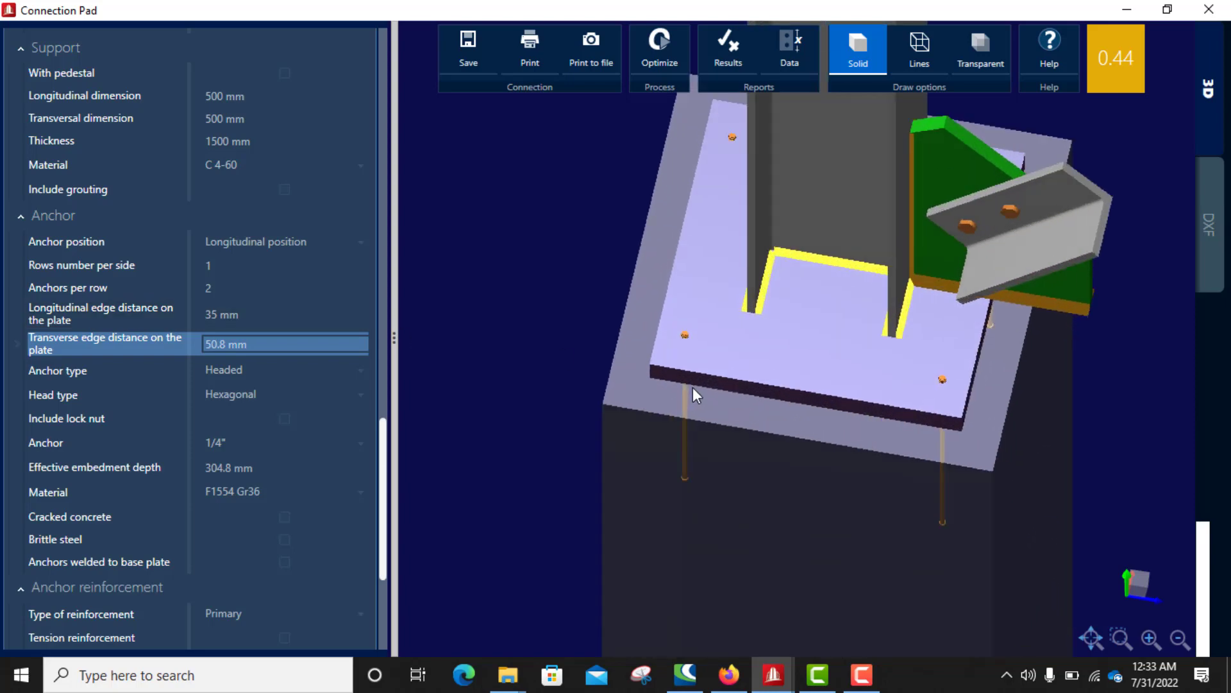
left_click(260, 344)
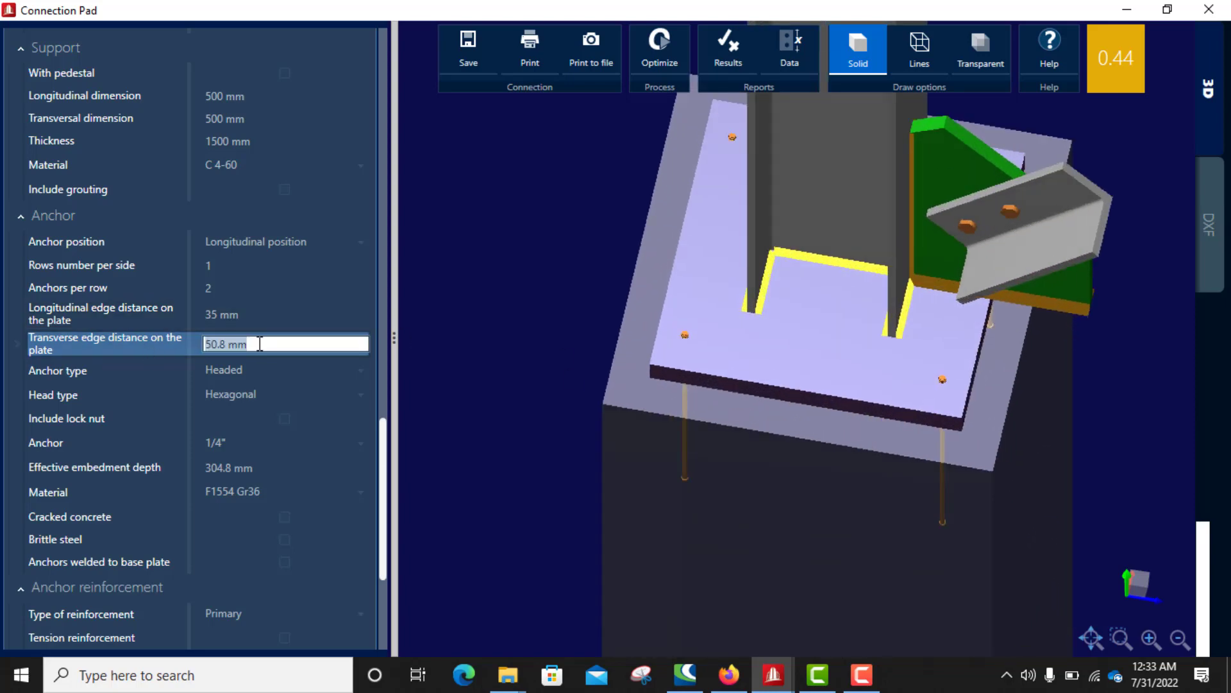
type("3")
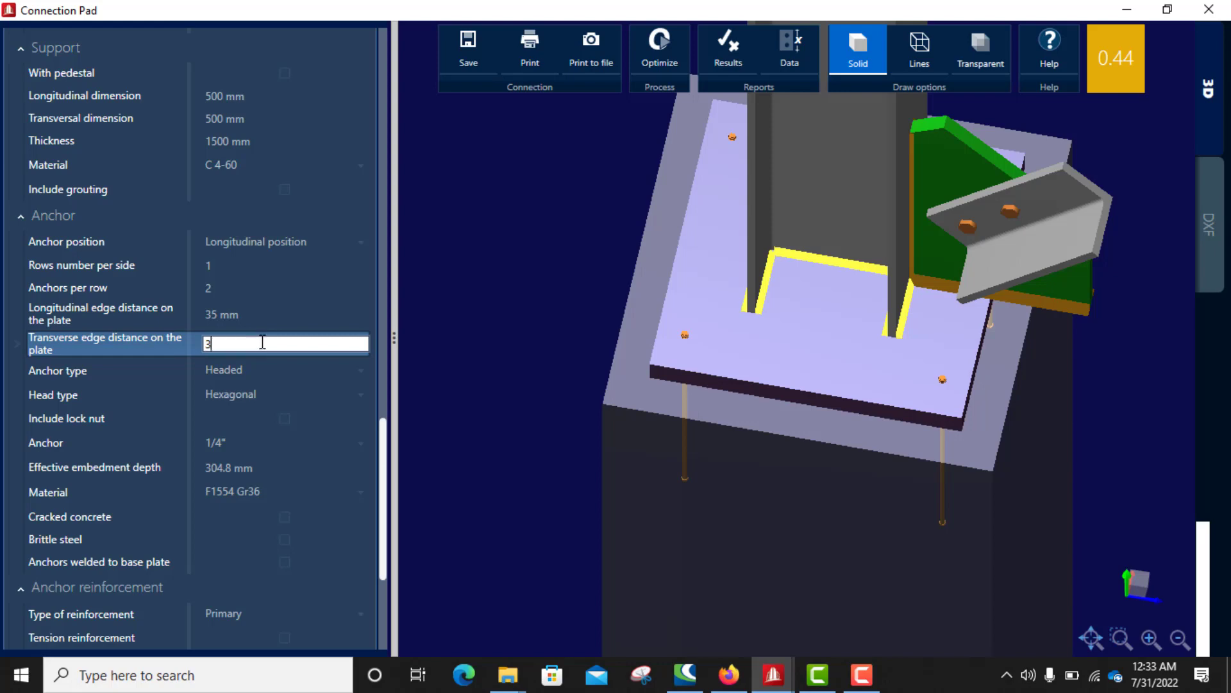
type("5")
key("Tab")
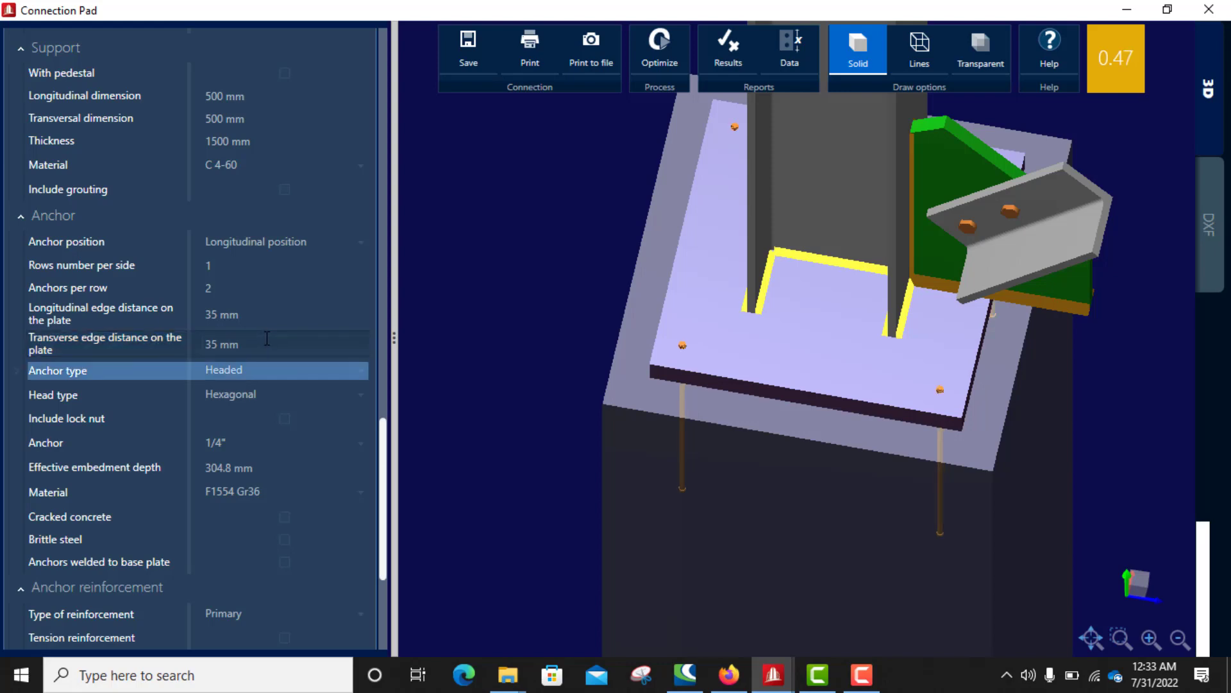
left_click(262, 312)
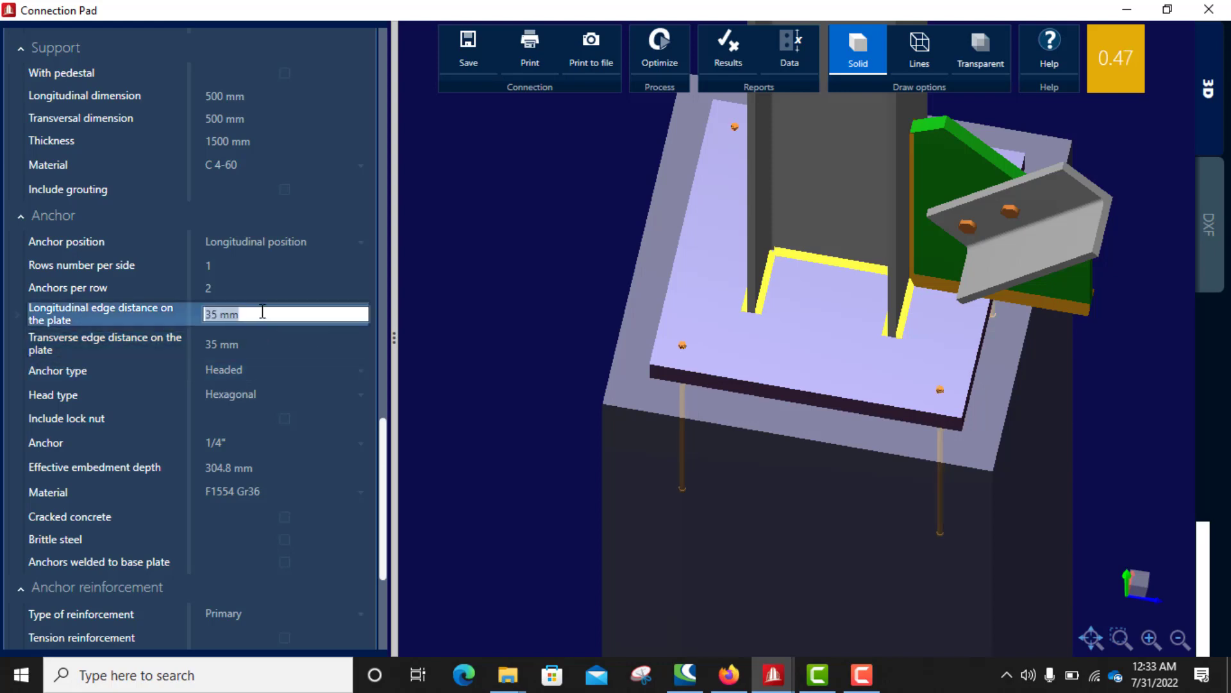
type("50")
left_click(259, 335)
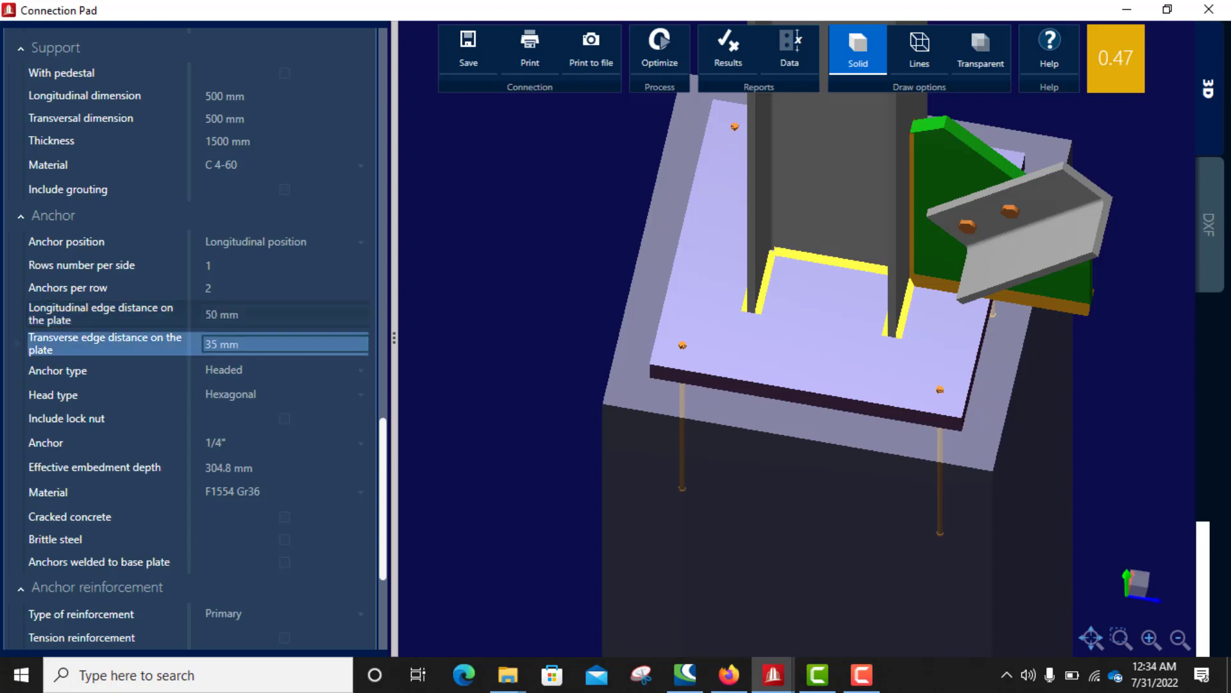
left_click(254, 345)
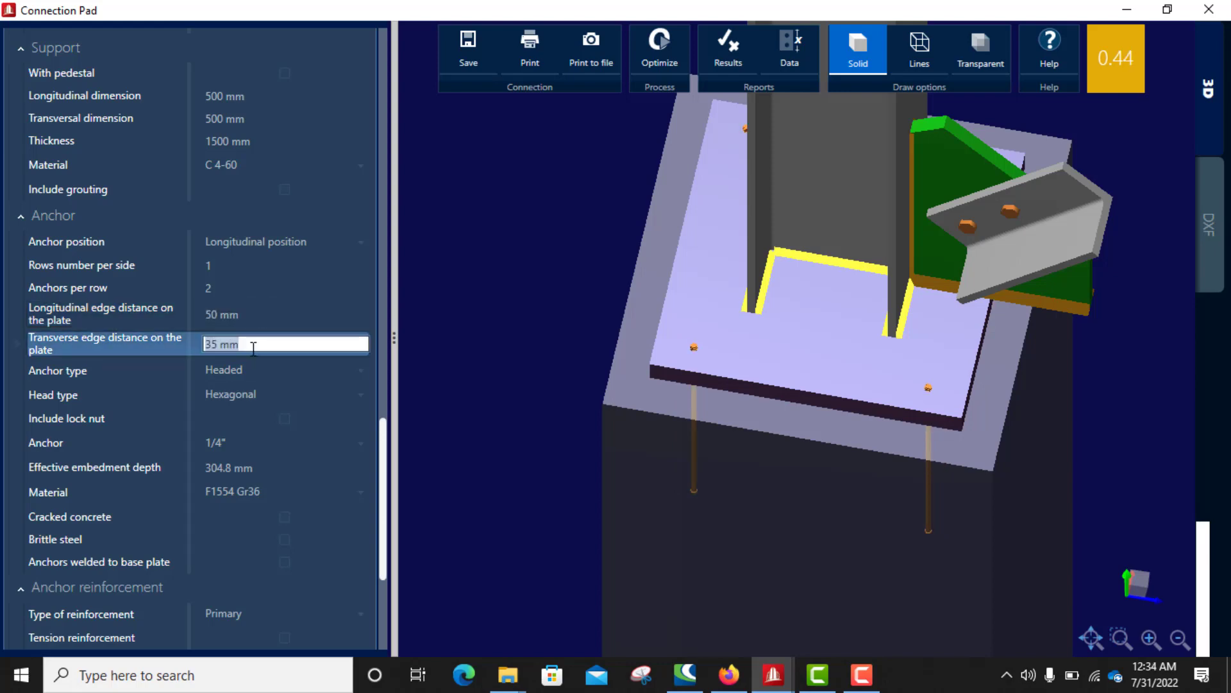
type("50")
key("Tab")
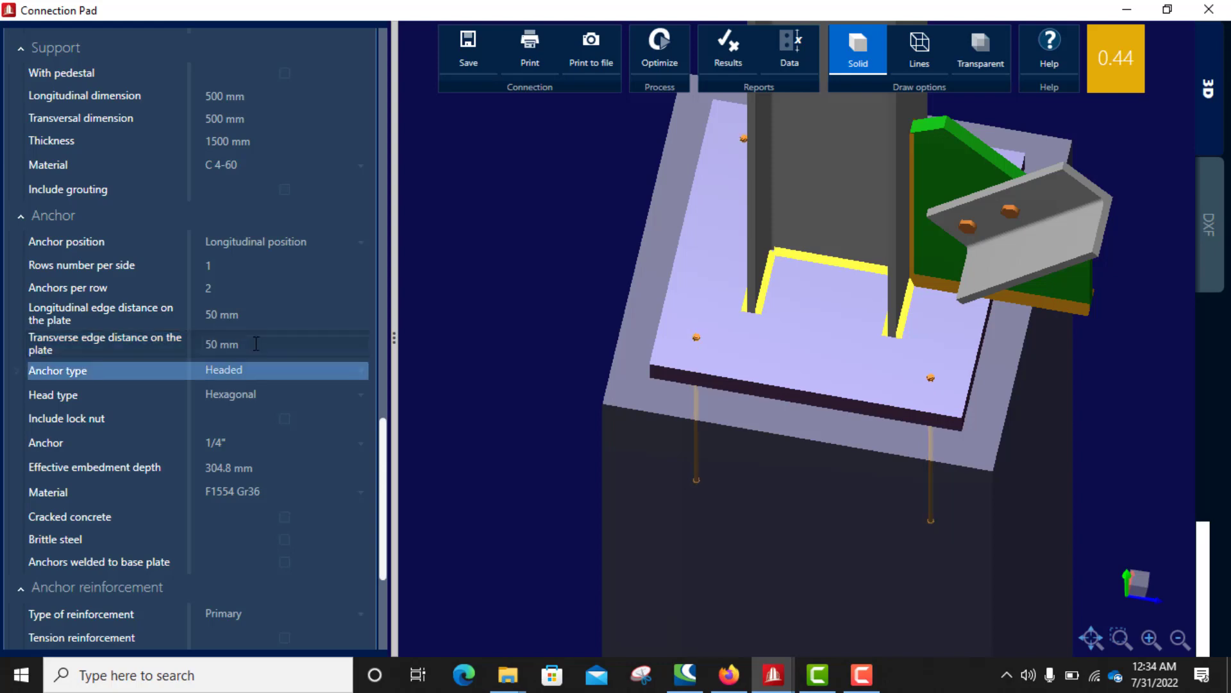
Step: Set both the longitudinal and transverse anchor edge distances on the plate to 70 mm
left_click(243, 313)
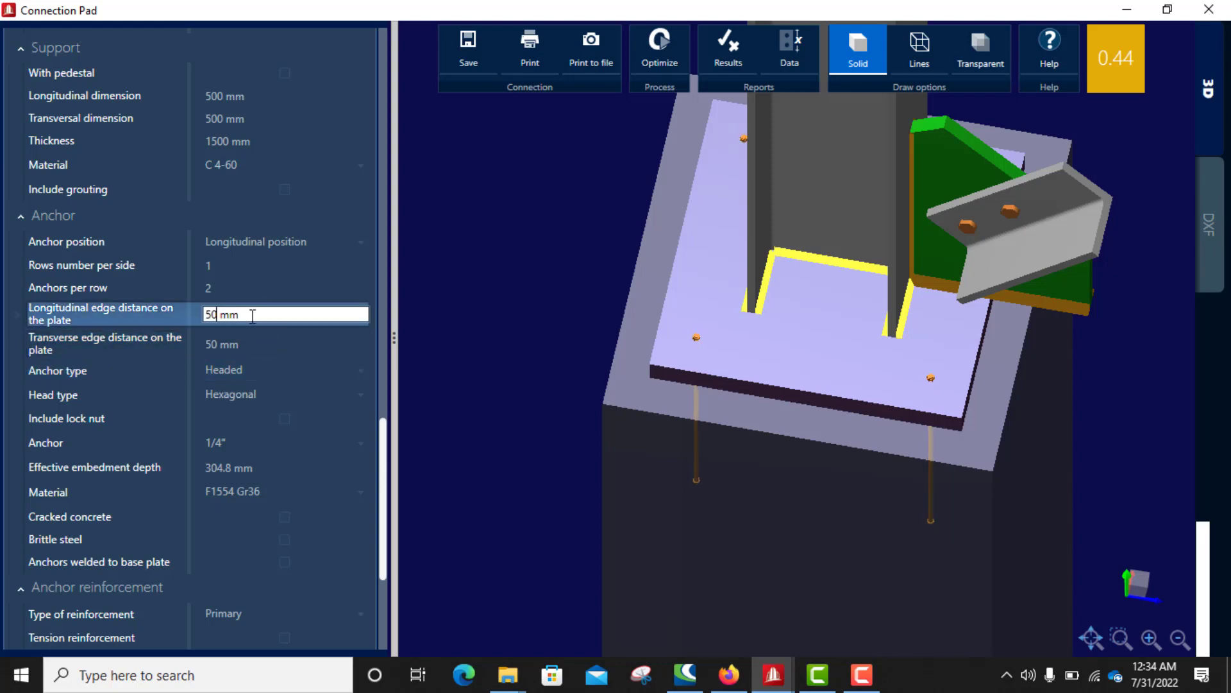
left_click_drag(205, 313, 246, 313)
type("70")
key("Tab")
left_click(253, 344)
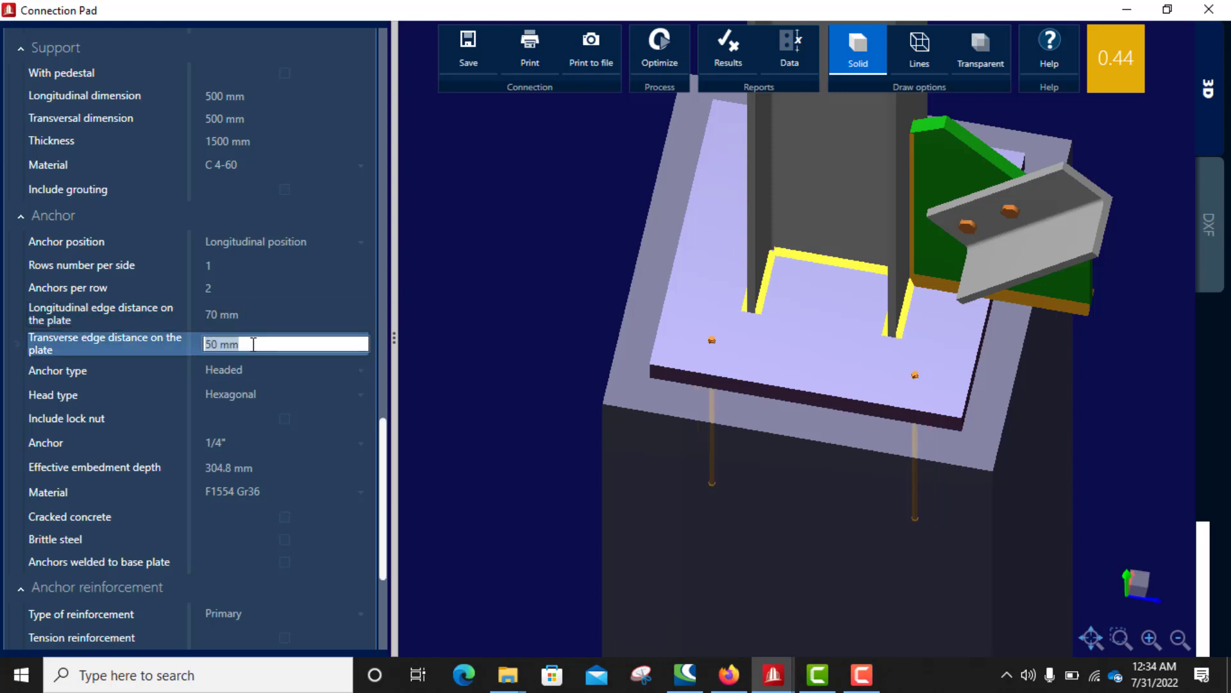
type("70")
key("Tab")
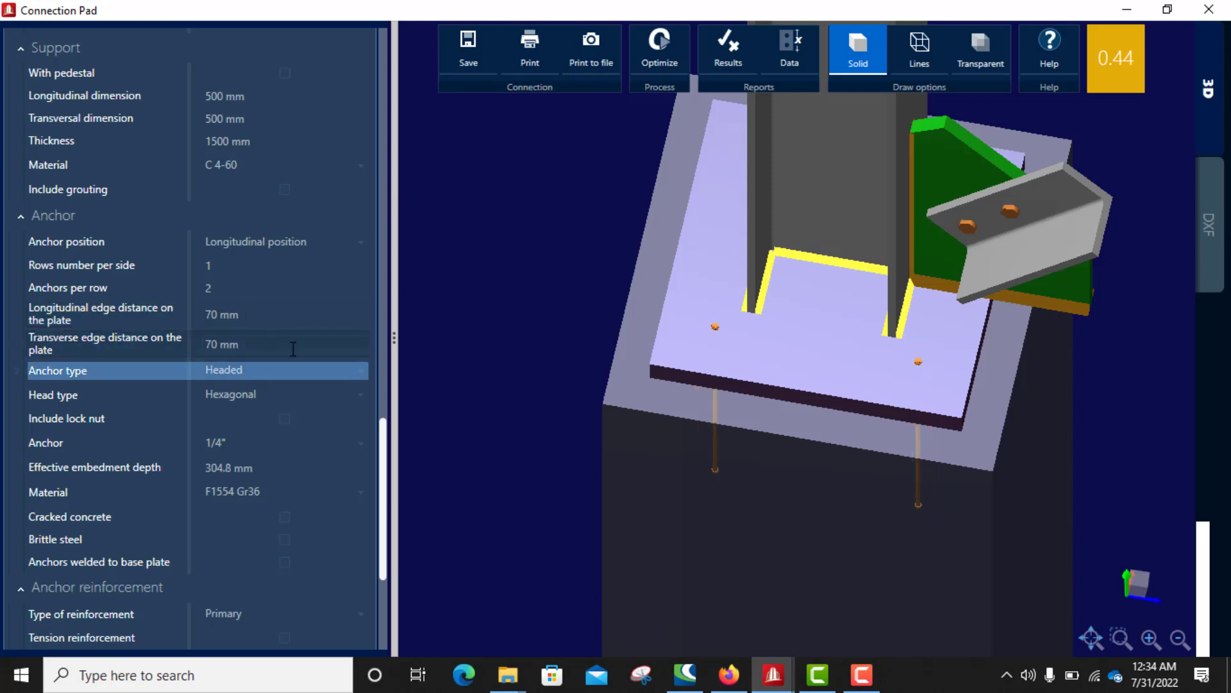
scroll(260, 353, "down", 1)
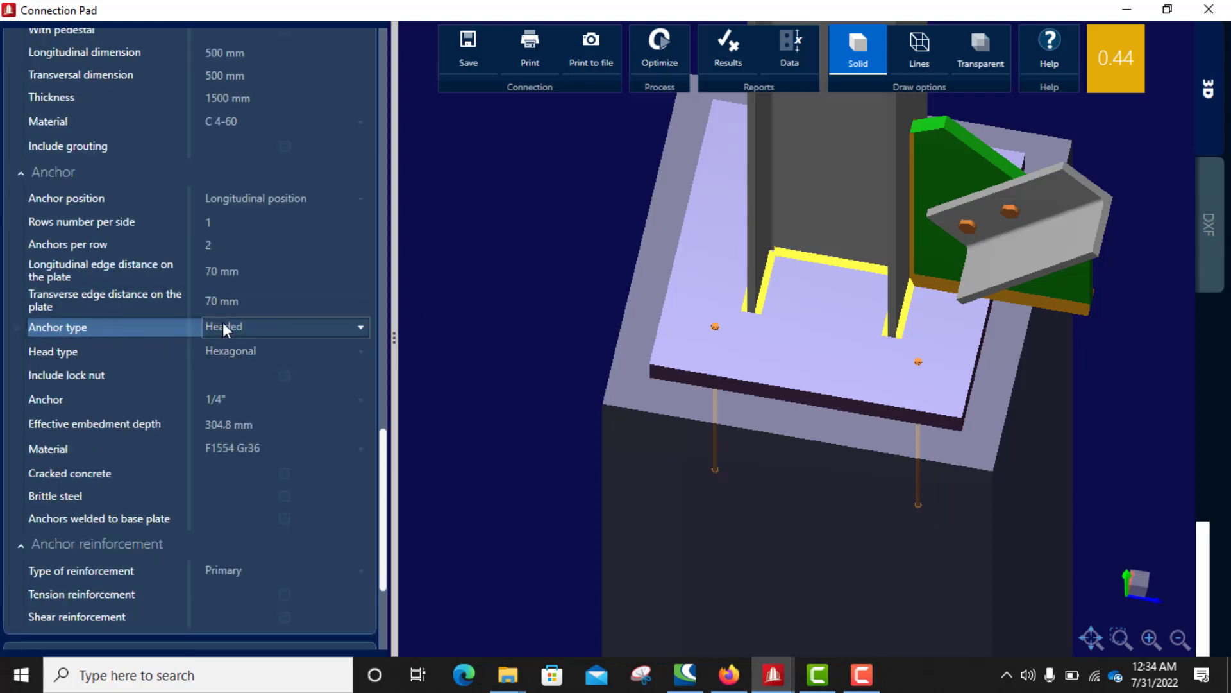
left_click(273, 327)
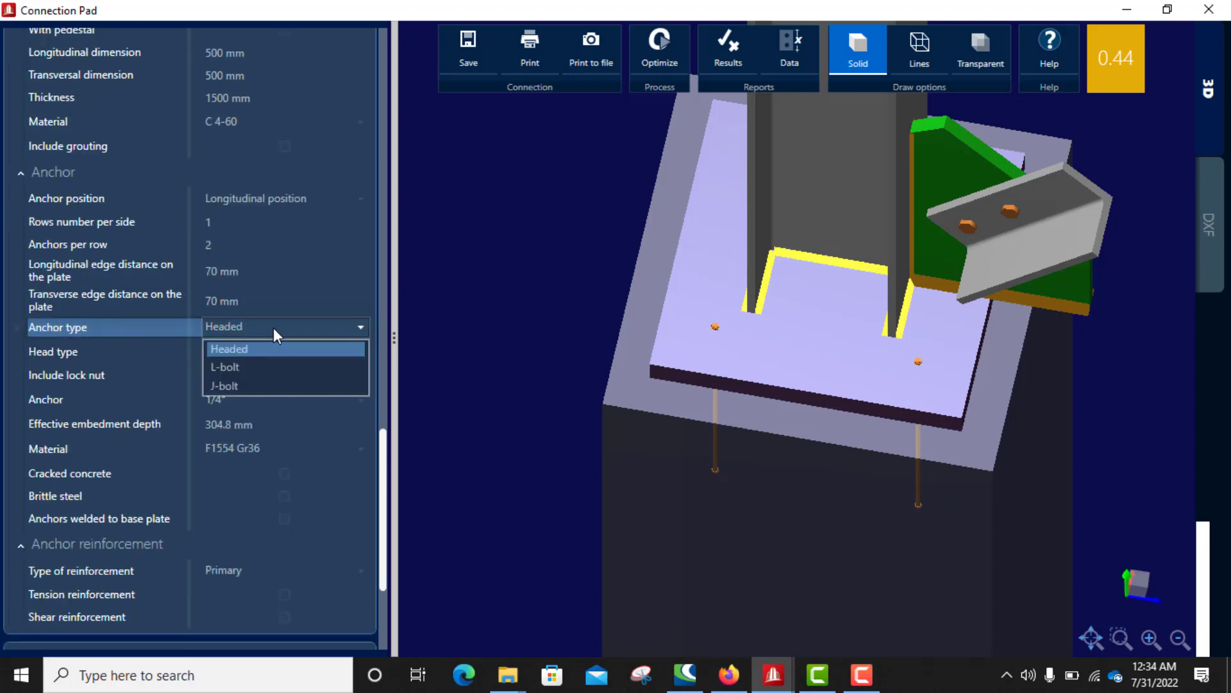
left_click(233, 367)
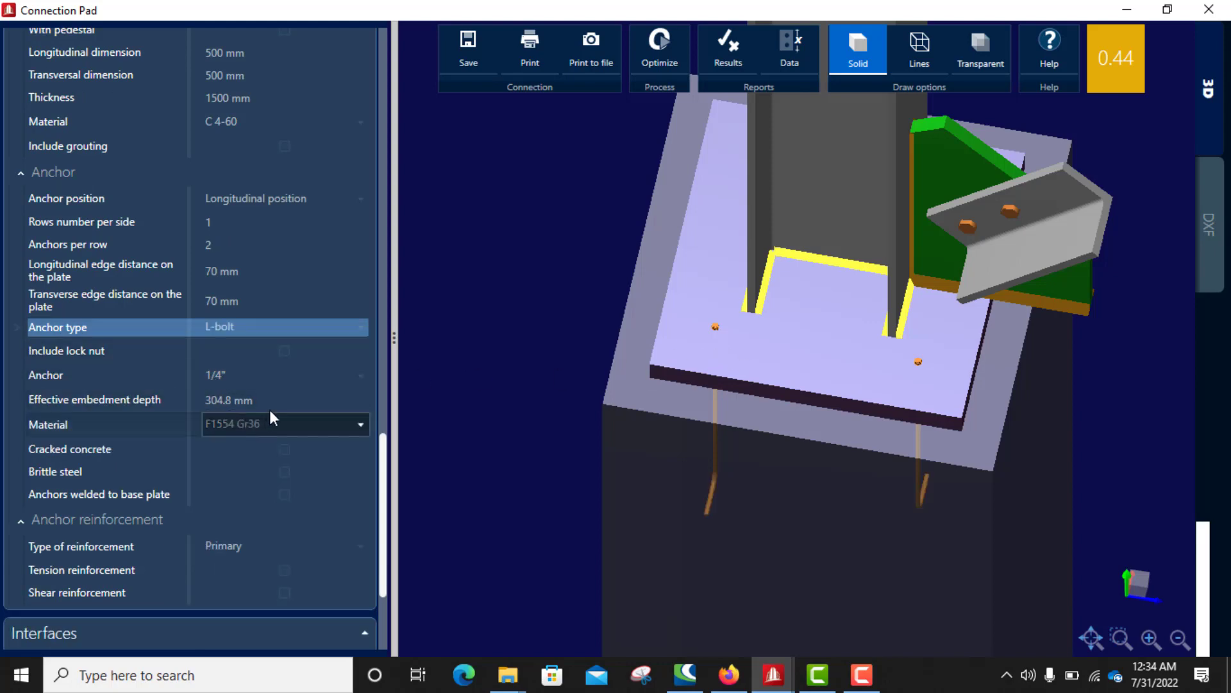
left_click(269, 329)
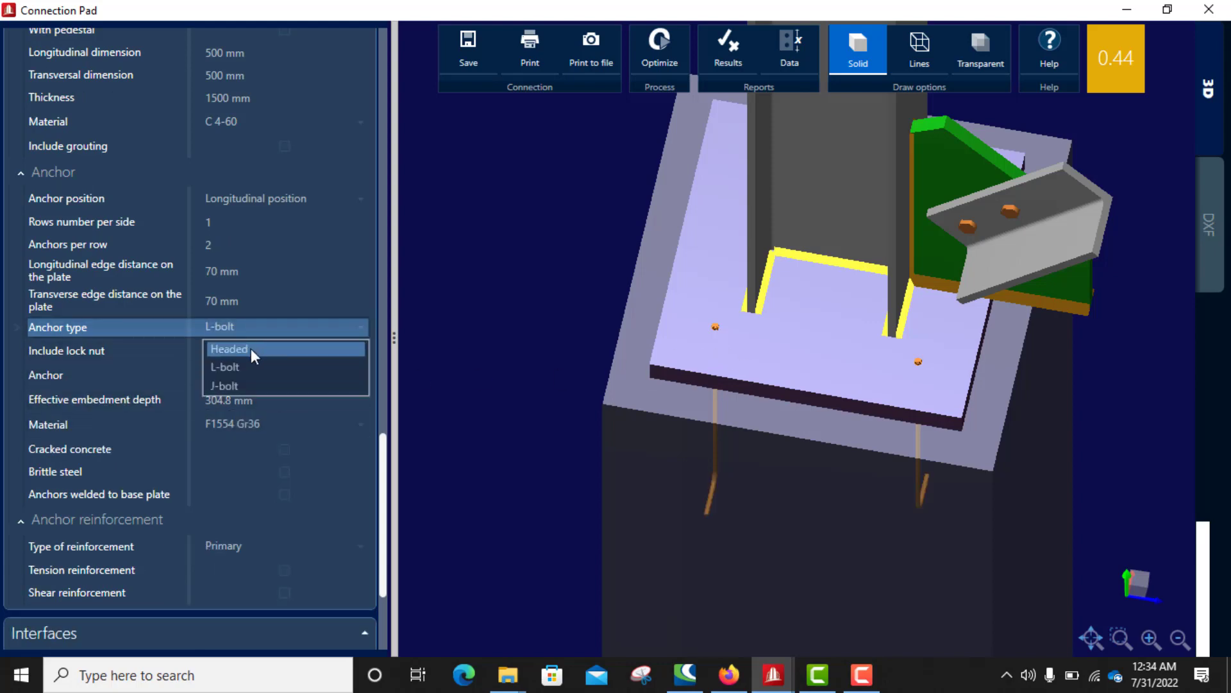
left_click(237, 384)
left_click_drag(1050, 417, 868, 349)
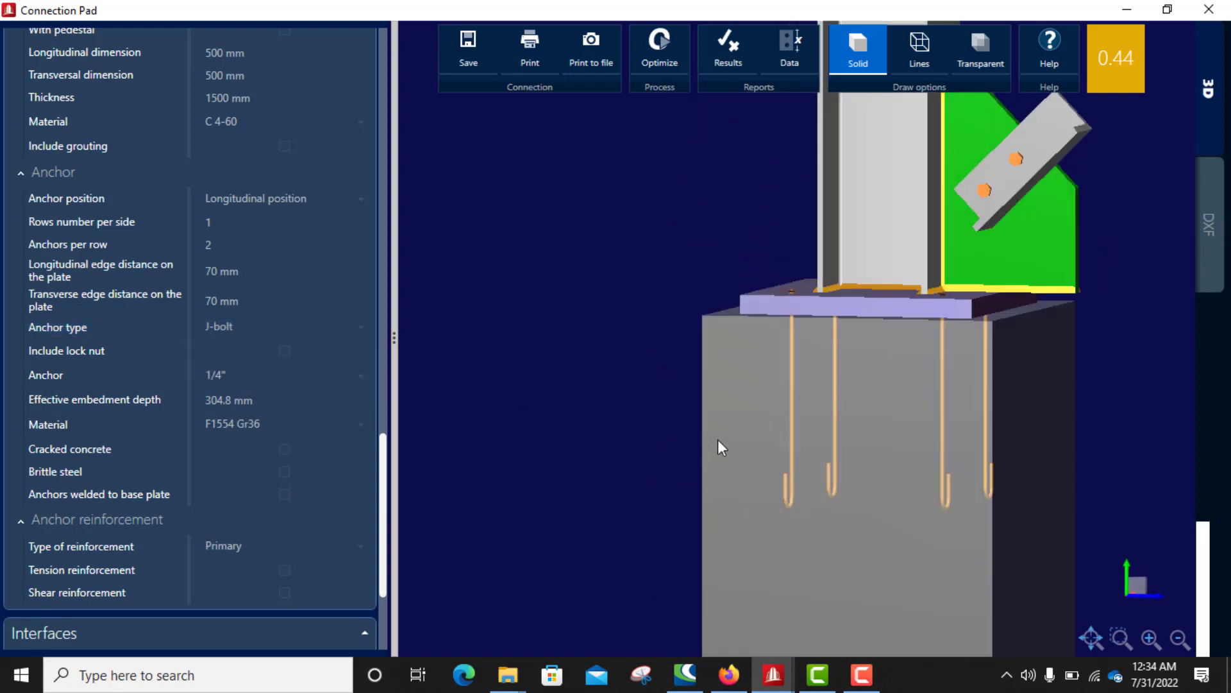
middle_click_drag(814, 433, 837, 456)
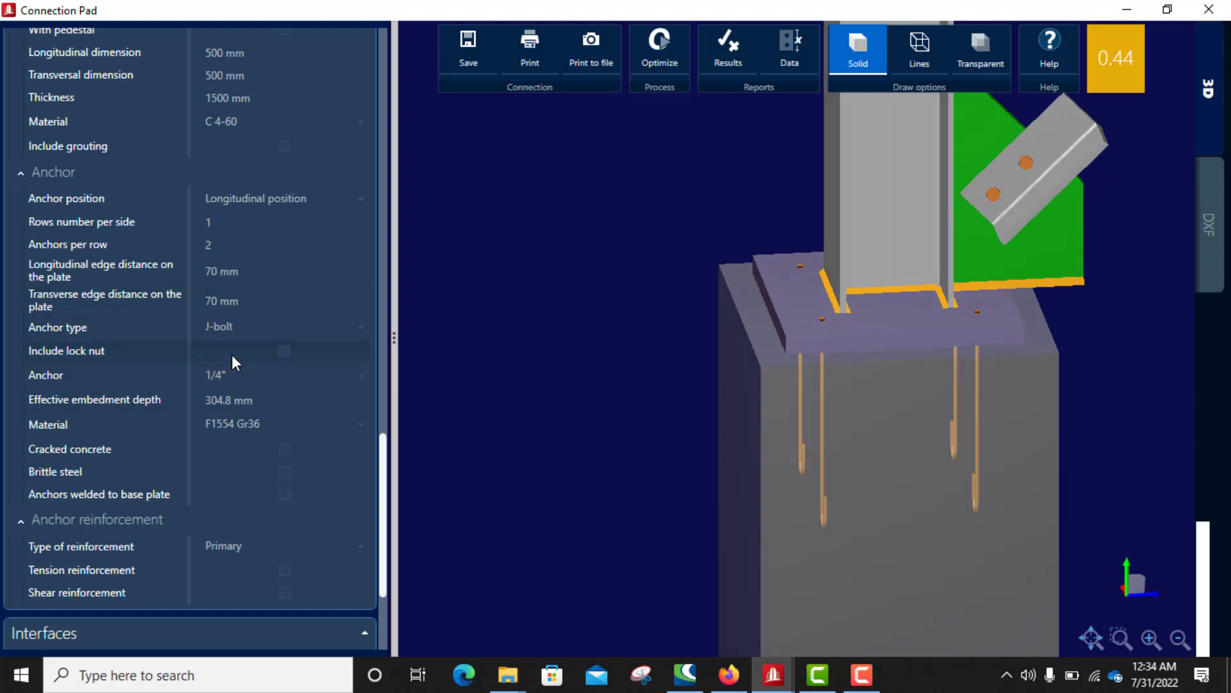
left_click(259, 327)
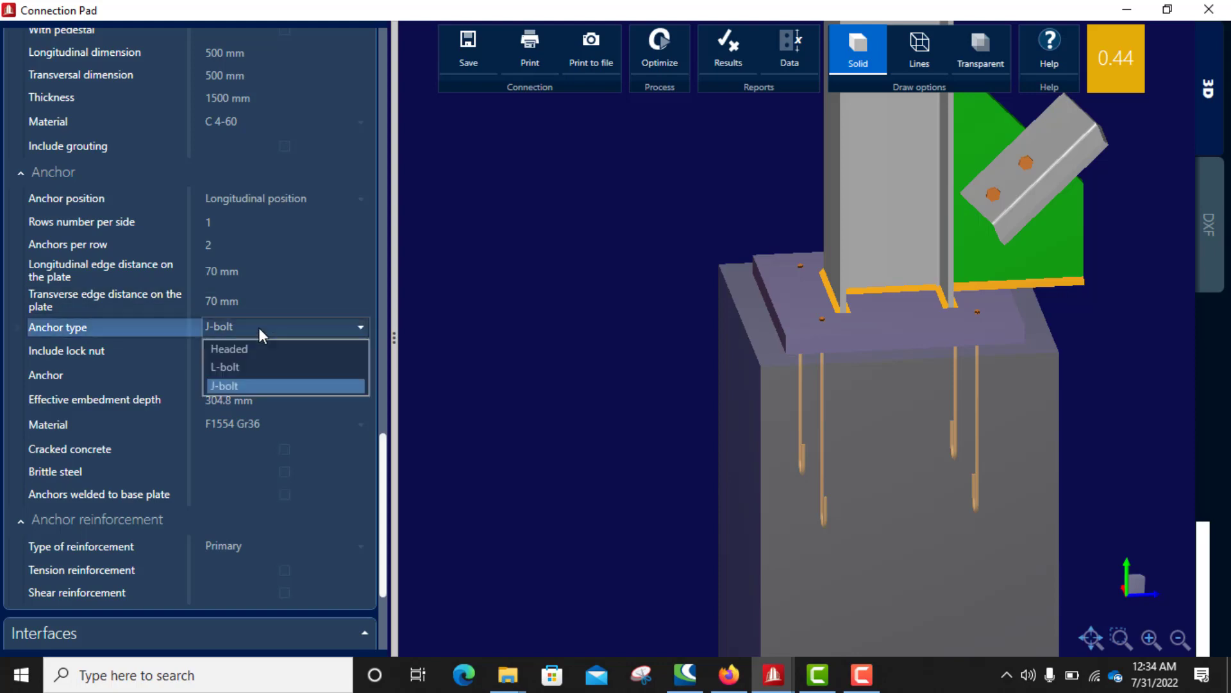
left_click(236, 352)
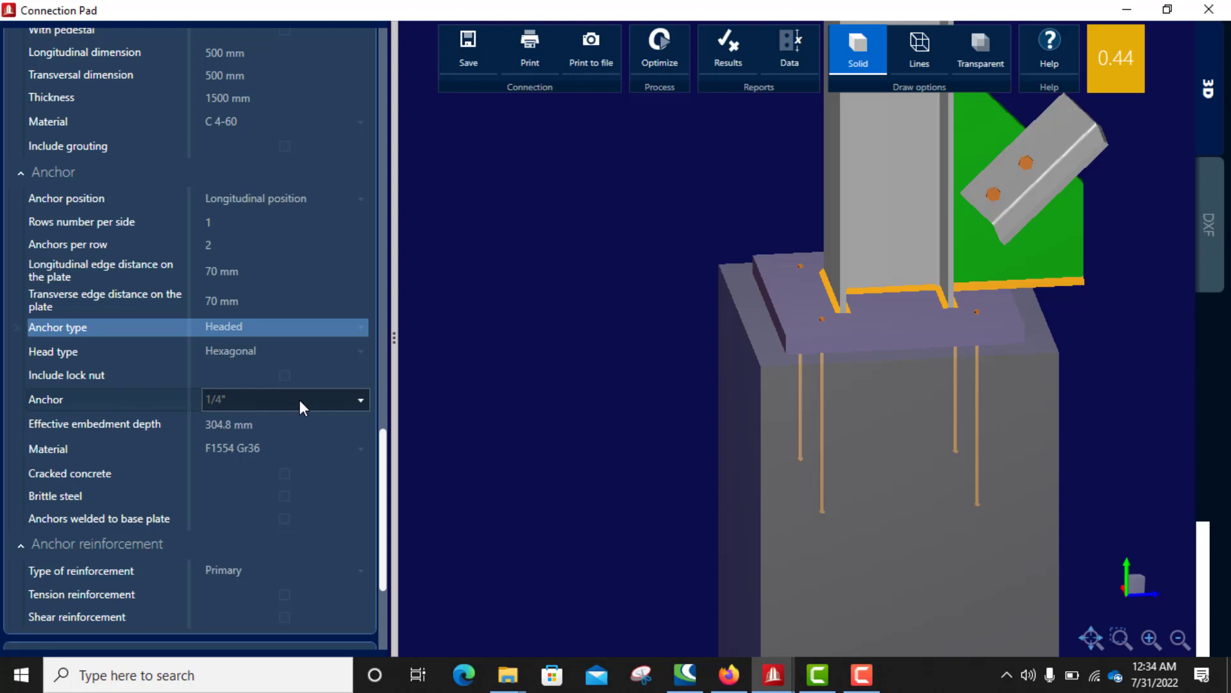
left_click(284, 376)
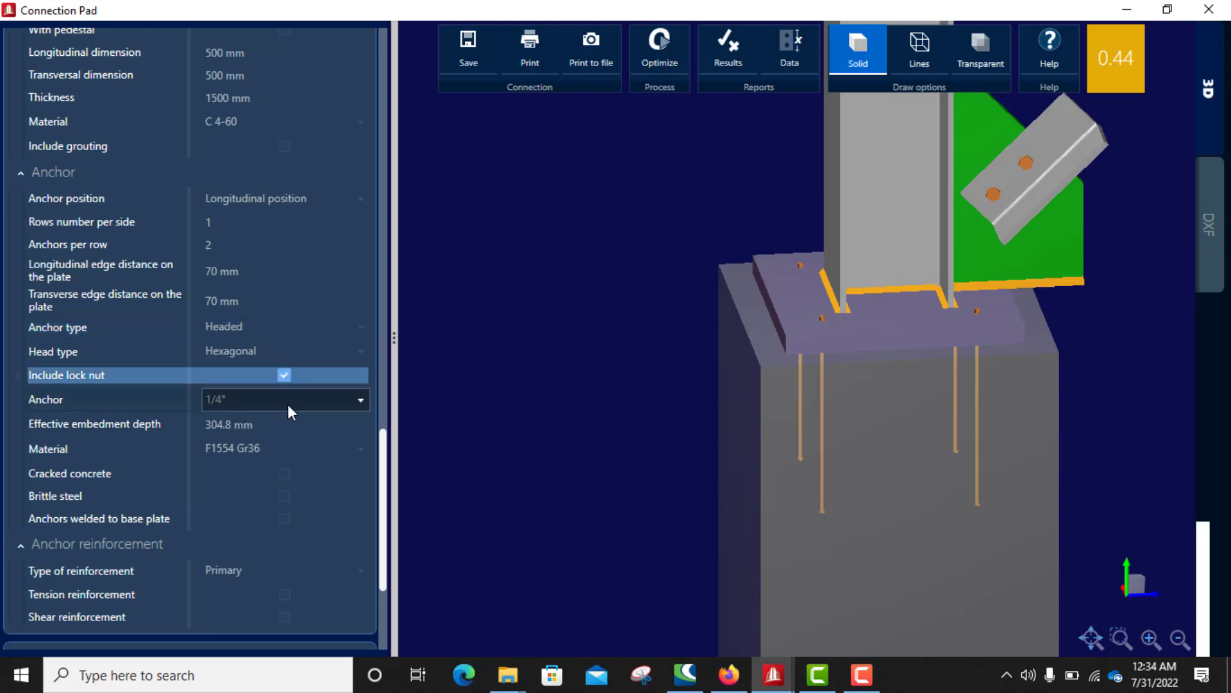
left_click(287, 404)
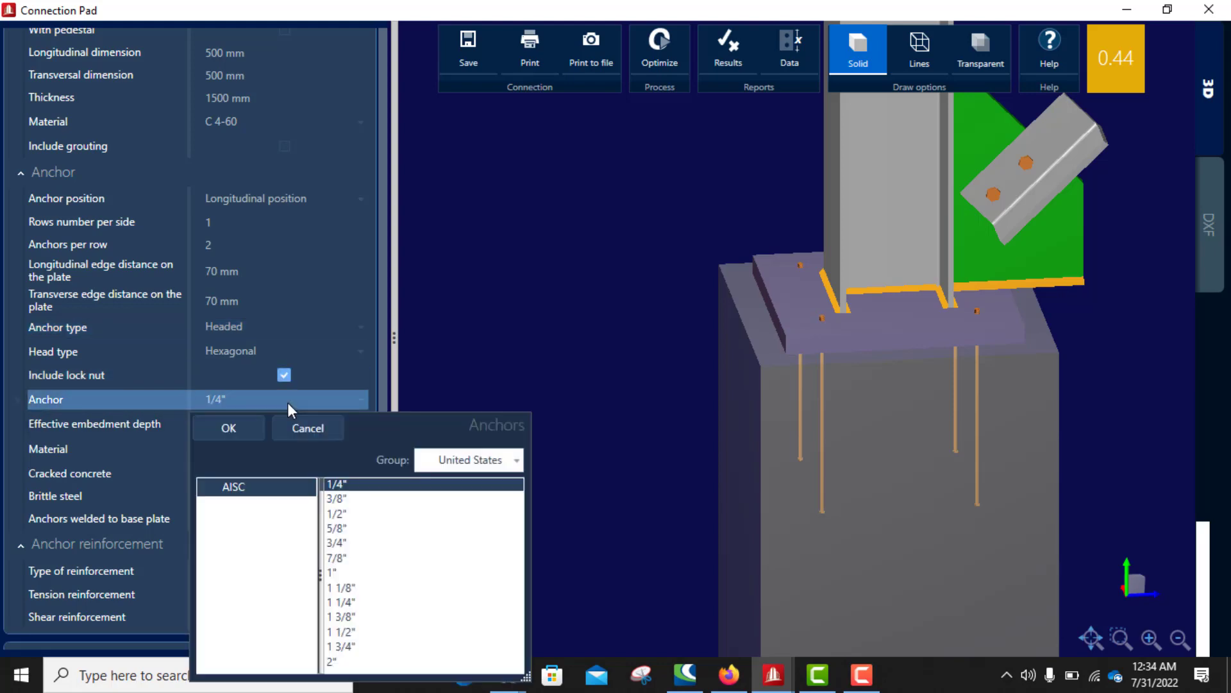
left_click(459, 461)
left_click(463, 556)
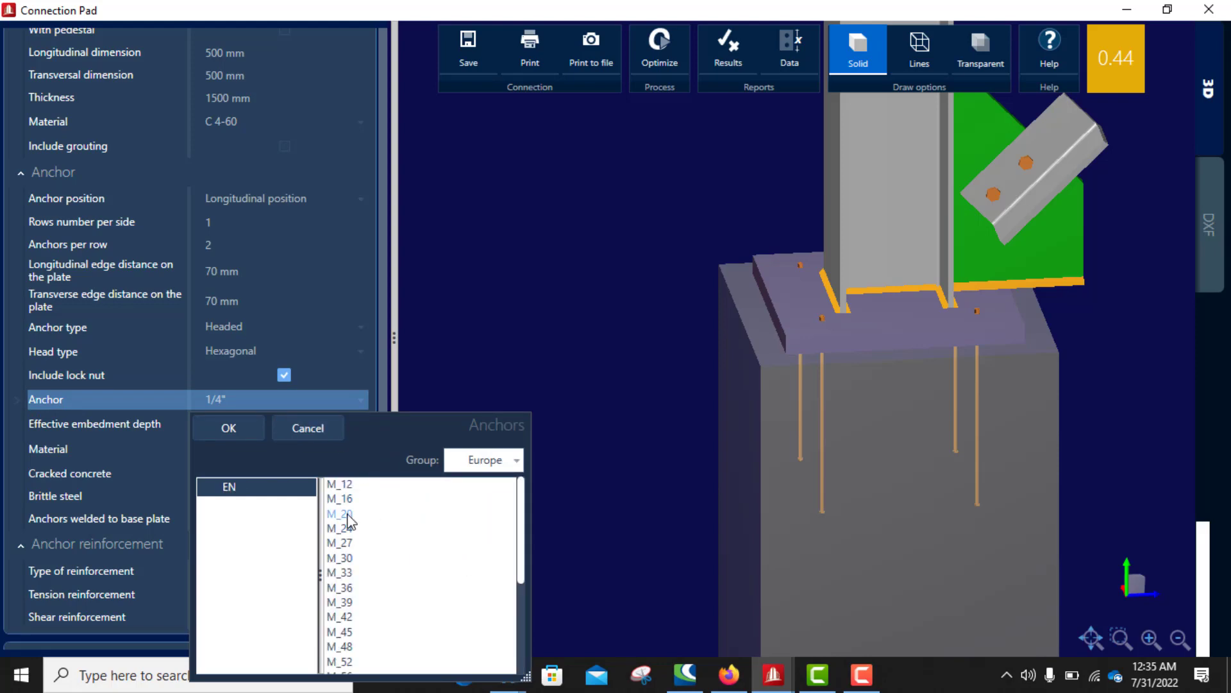
left_click(344, 515)
double_click(344, 515)
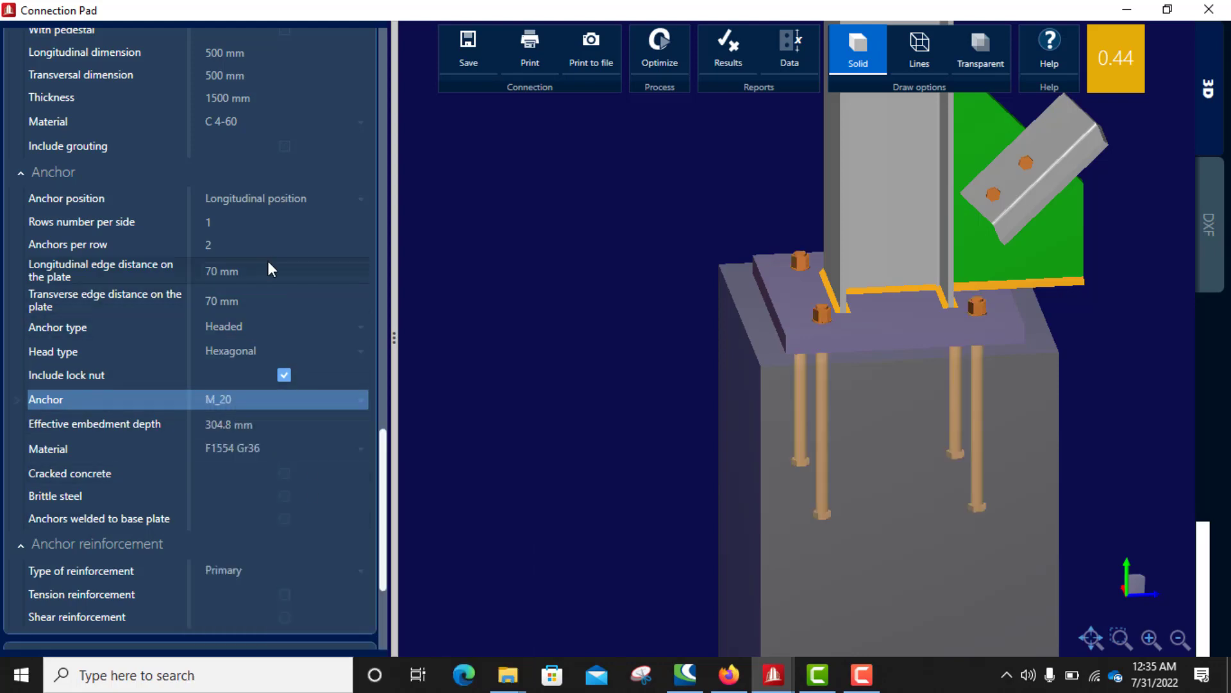
scroll(814, 405, "down", 2)
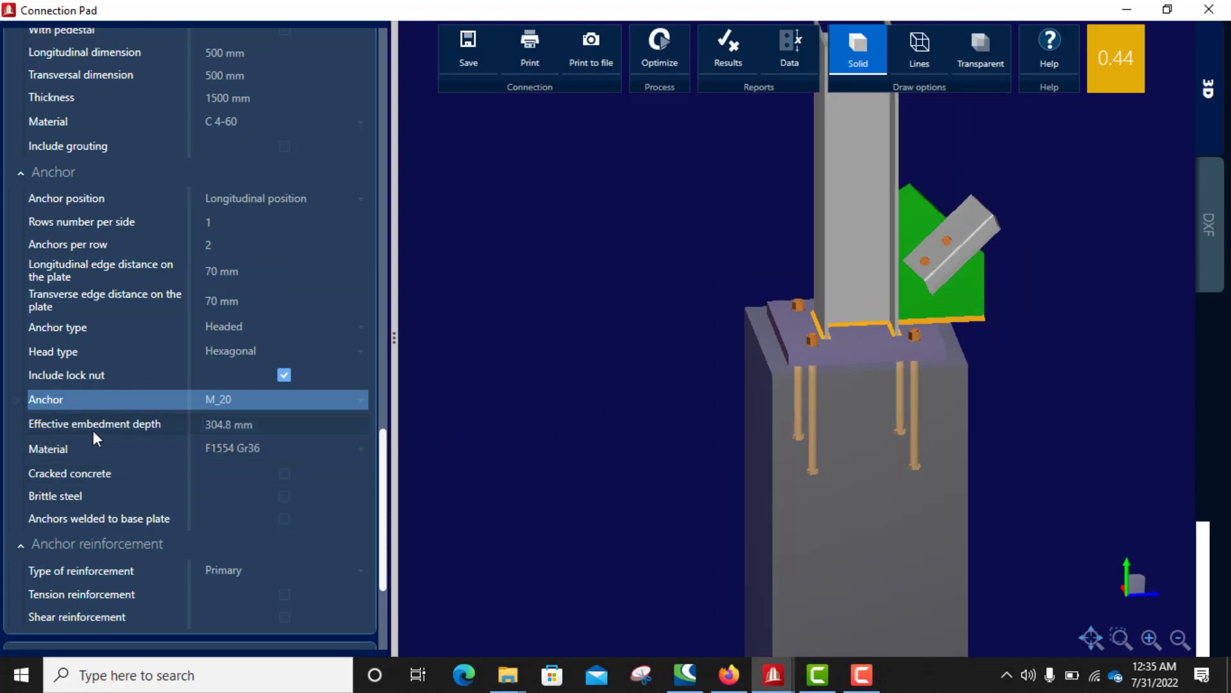
left_click(277, 429)
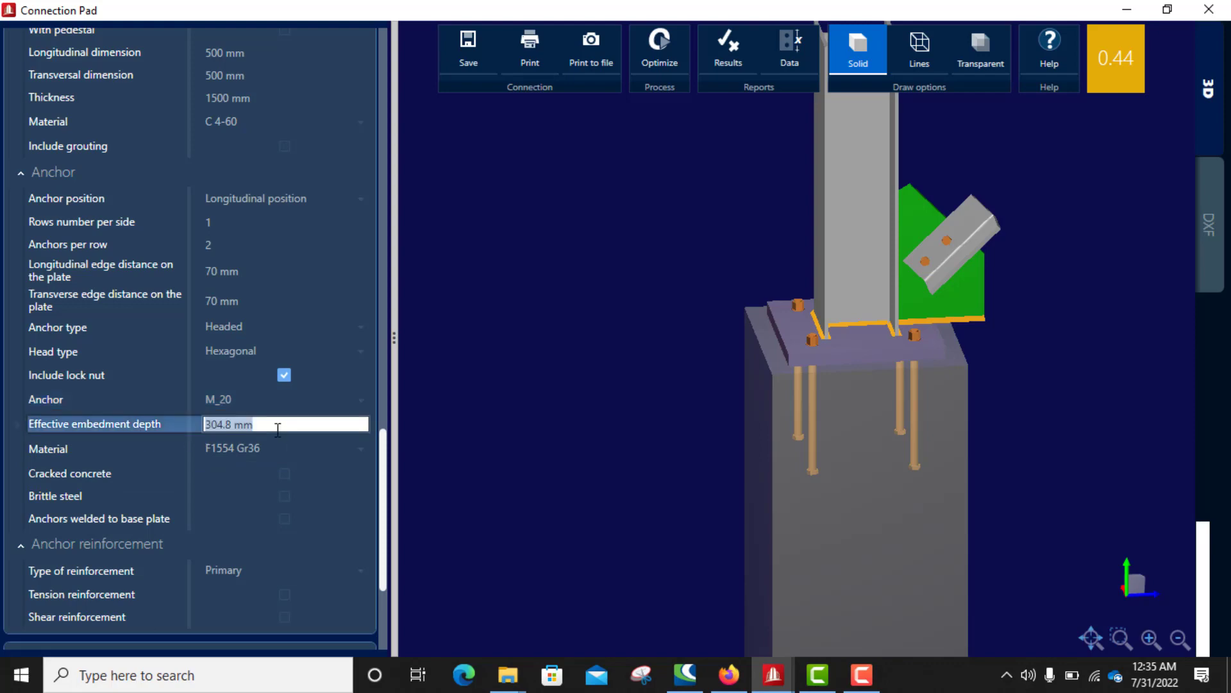
type("700")
key("Return")
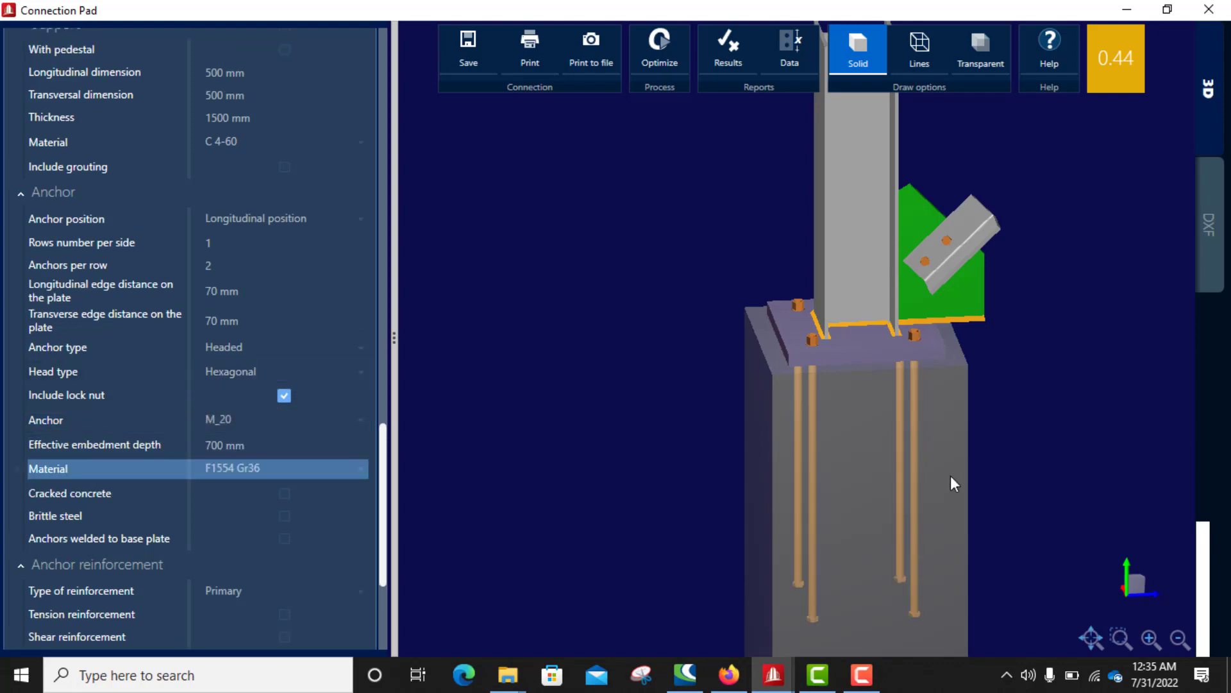
left_click(744, 475)
scroll(744, 475, "down", 3)
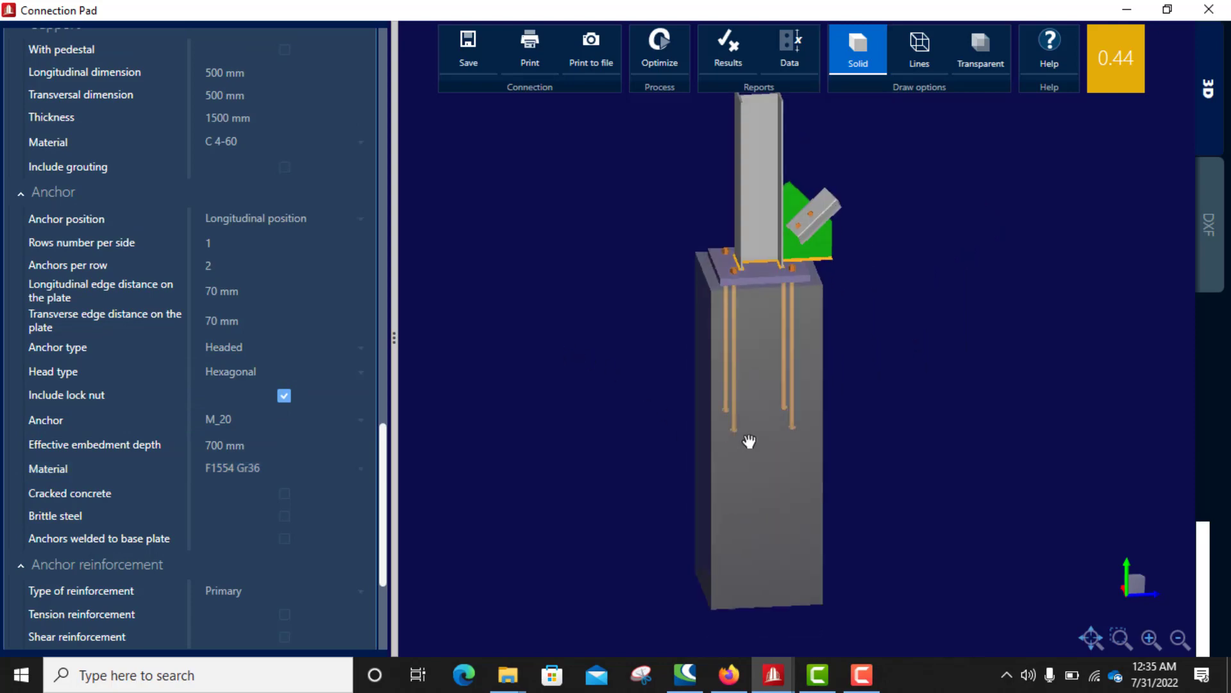
scroll(741, 423, "up", 3)
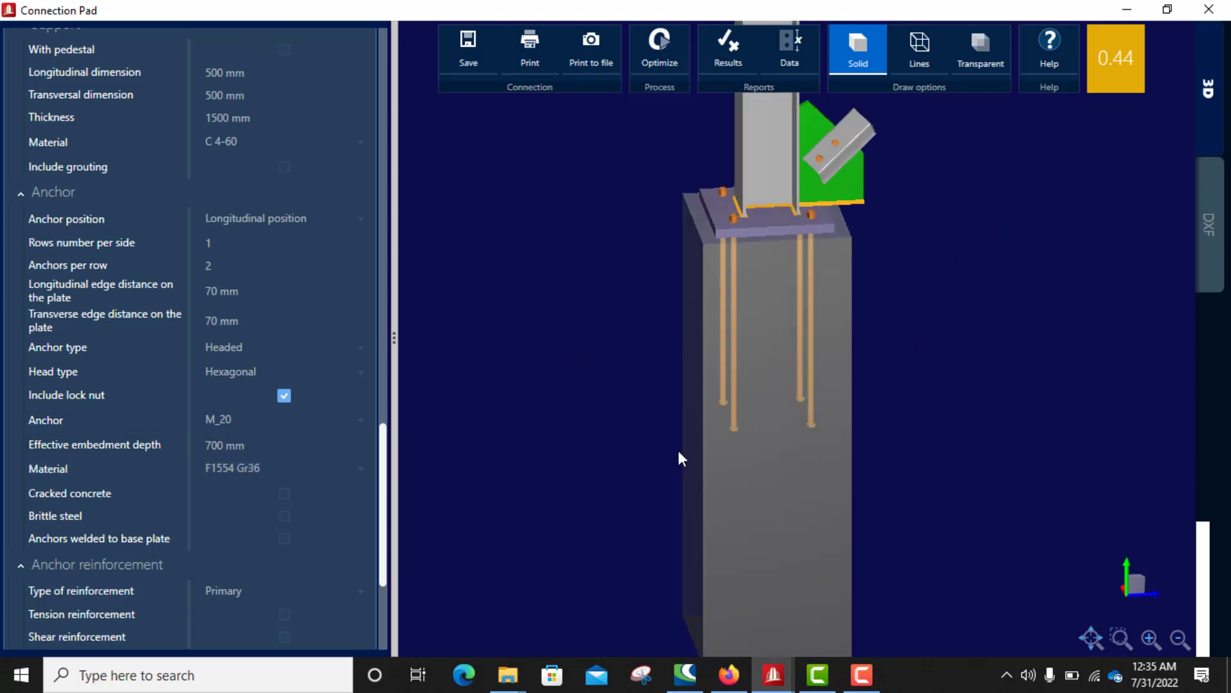
scroll(248, 423, "down", 1)
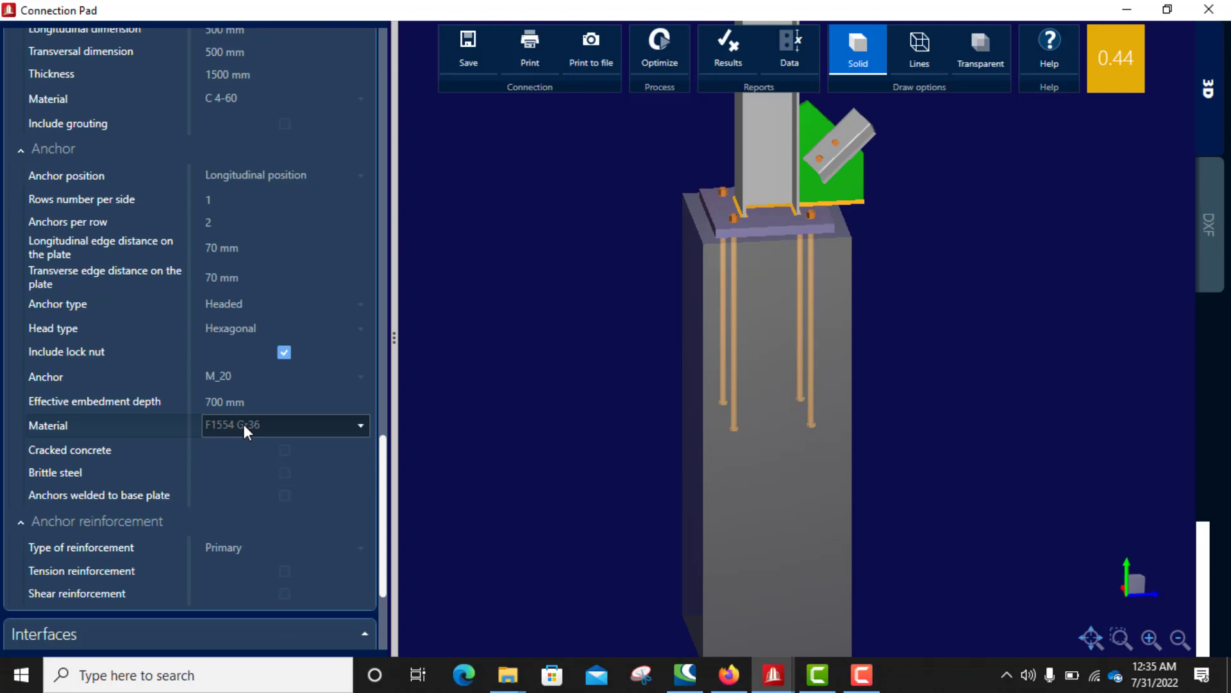
scroll(244, 425, "down", 1)
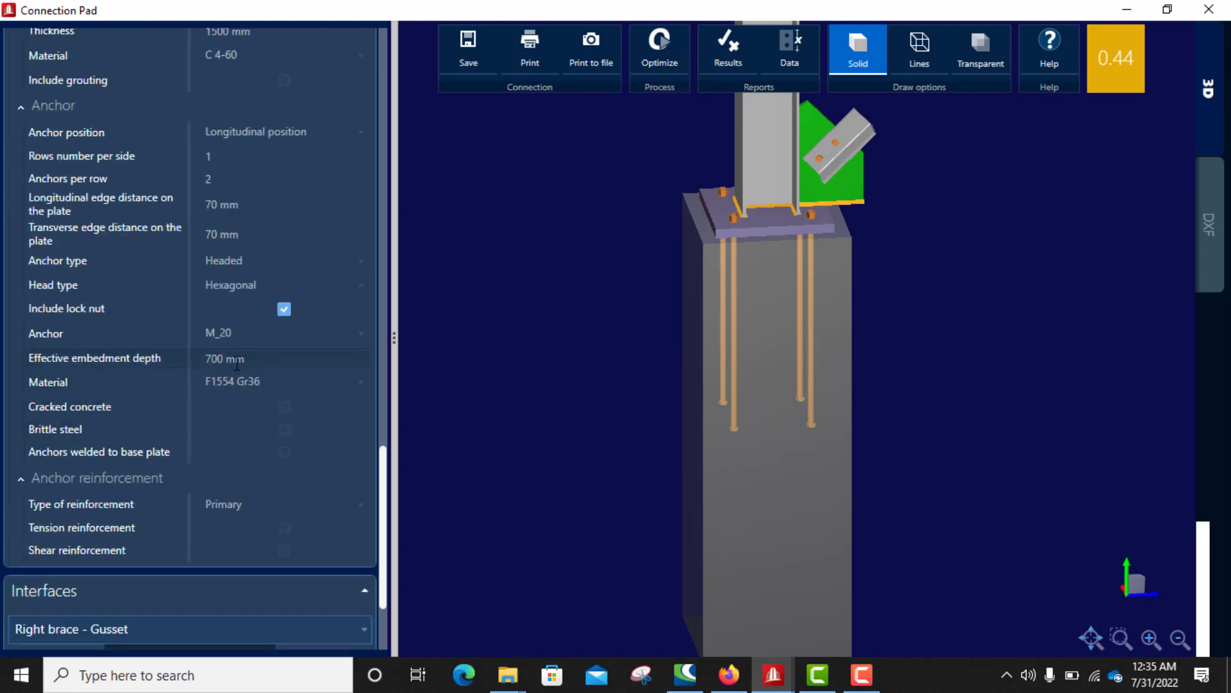
scroll(225, 378, "down", 2)
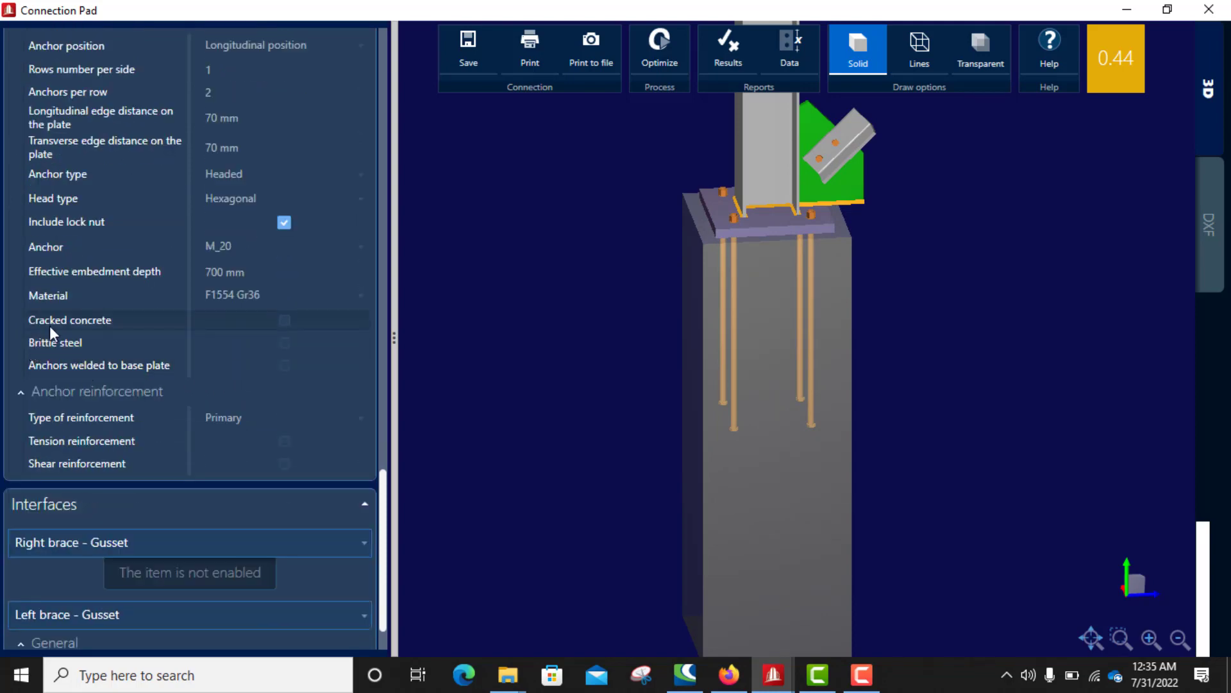
left_click(281, 319)
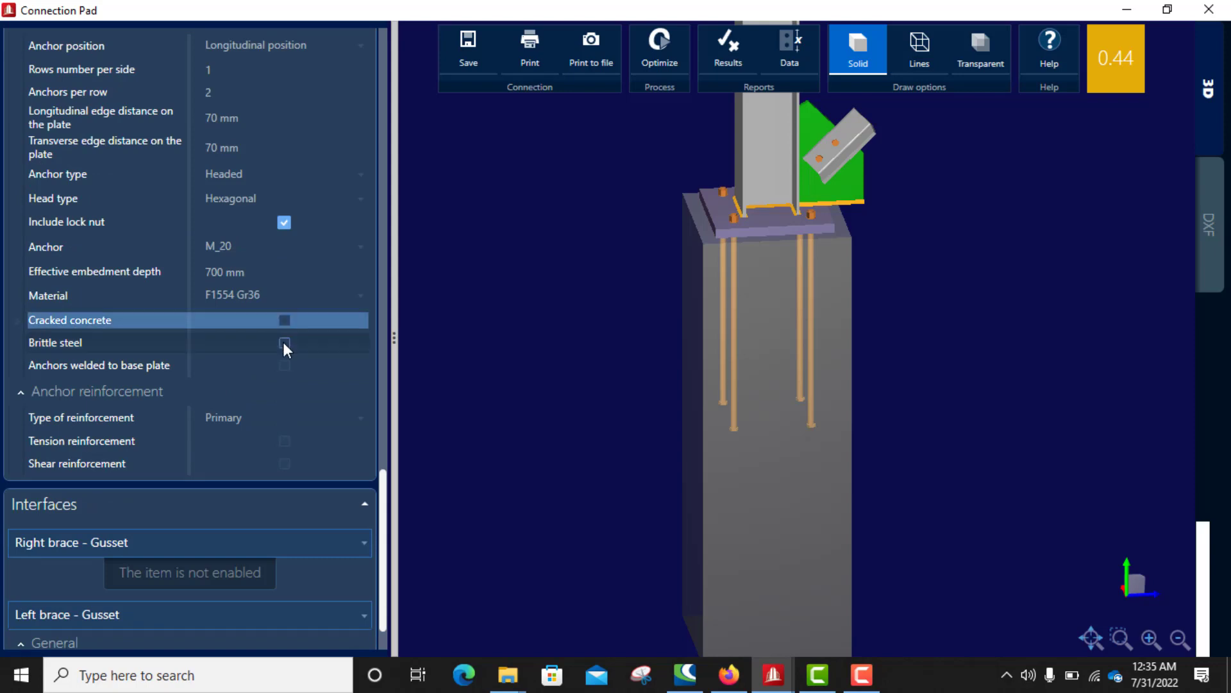
left_click(283, 342)
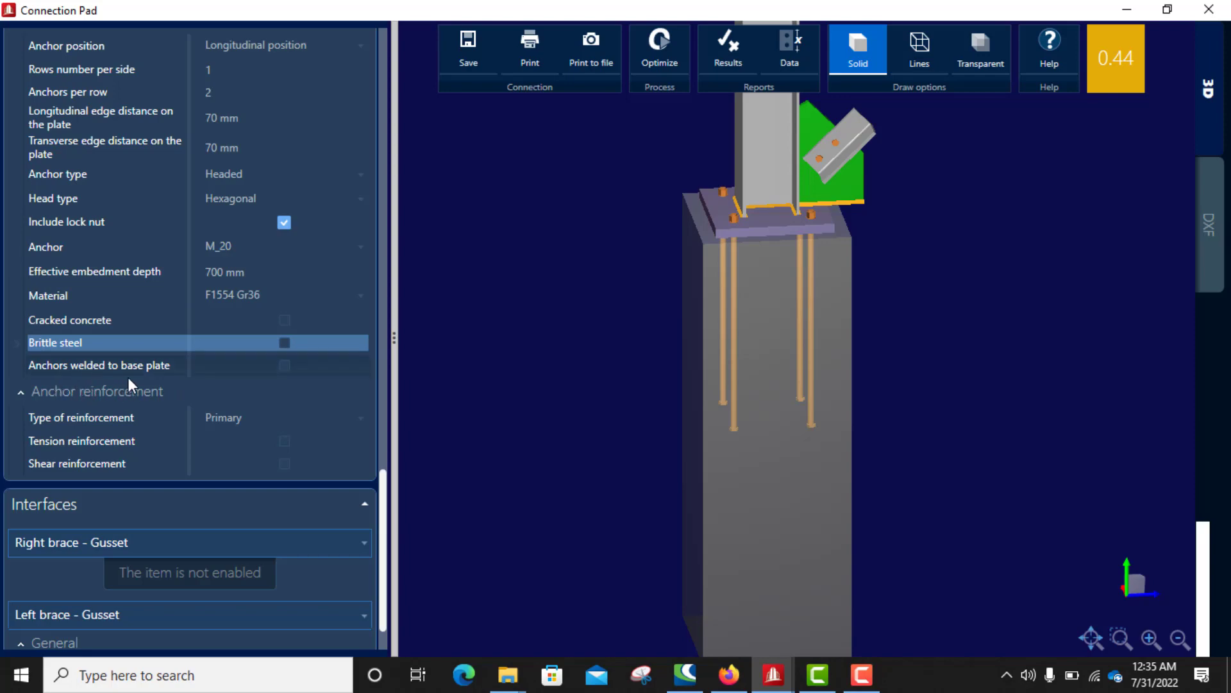
scroll(212, 398, "down", 1)
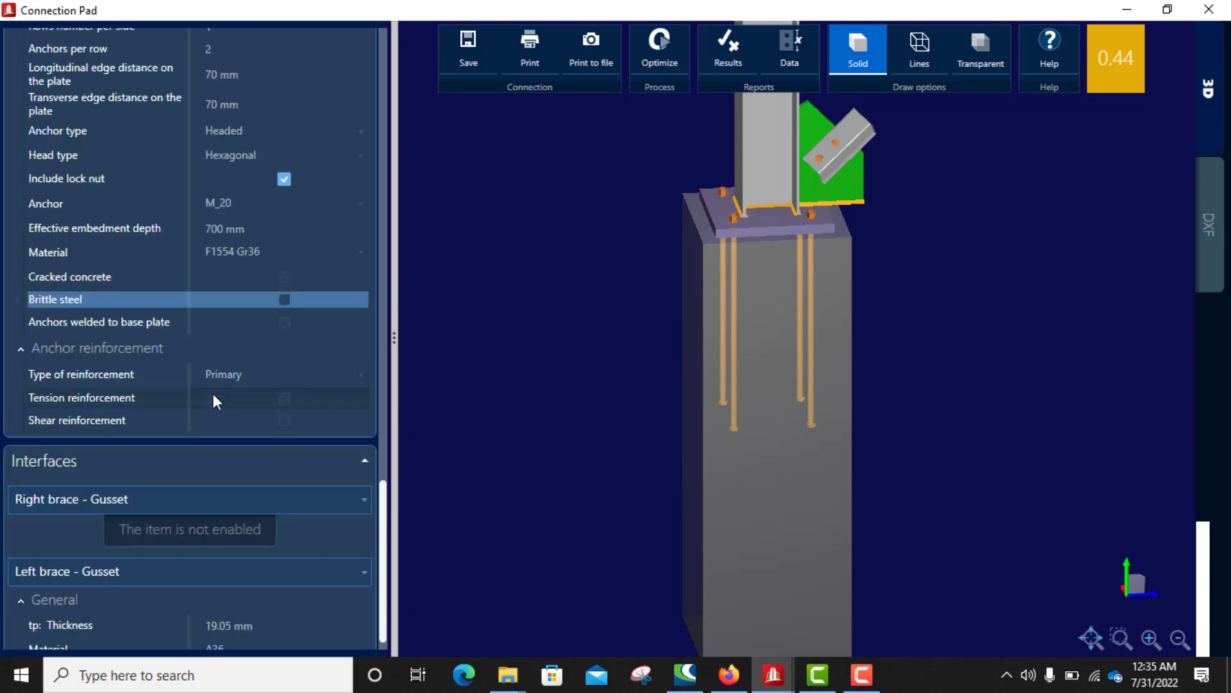
scroll(284, 396, "down", 1)
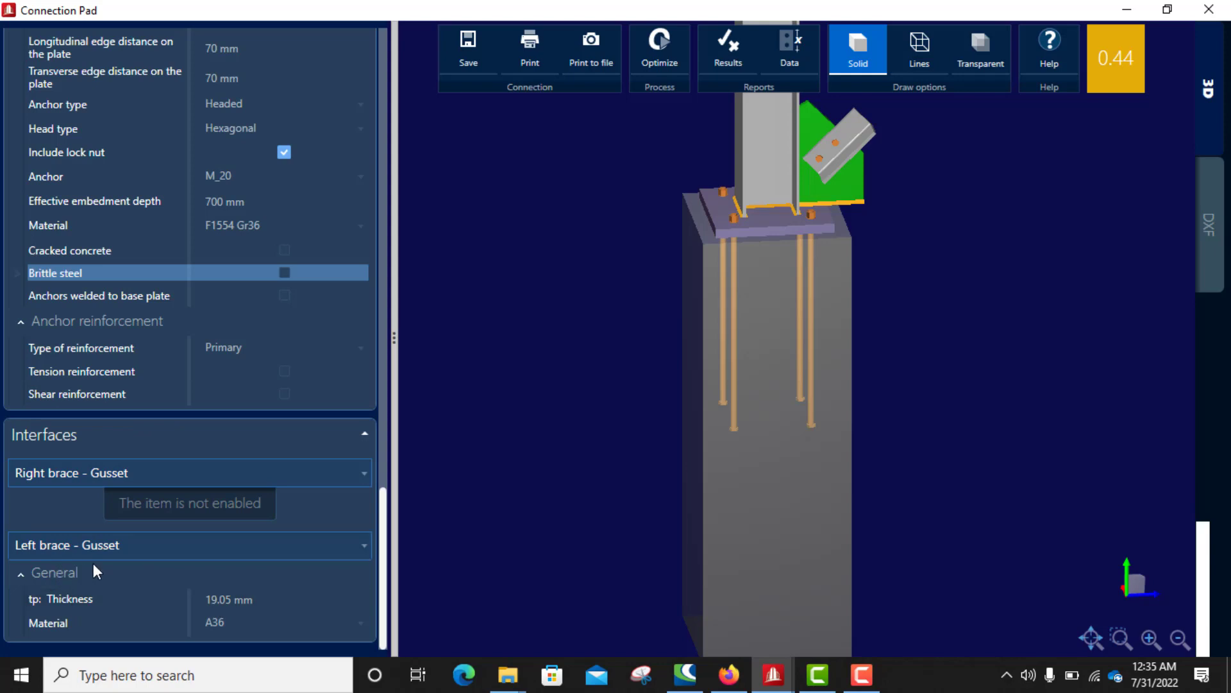
Step: Change the left brace gusset thickness from 19.05 mm to 6 mm, bringing the ratio to 0.66
left_click(259, 598)
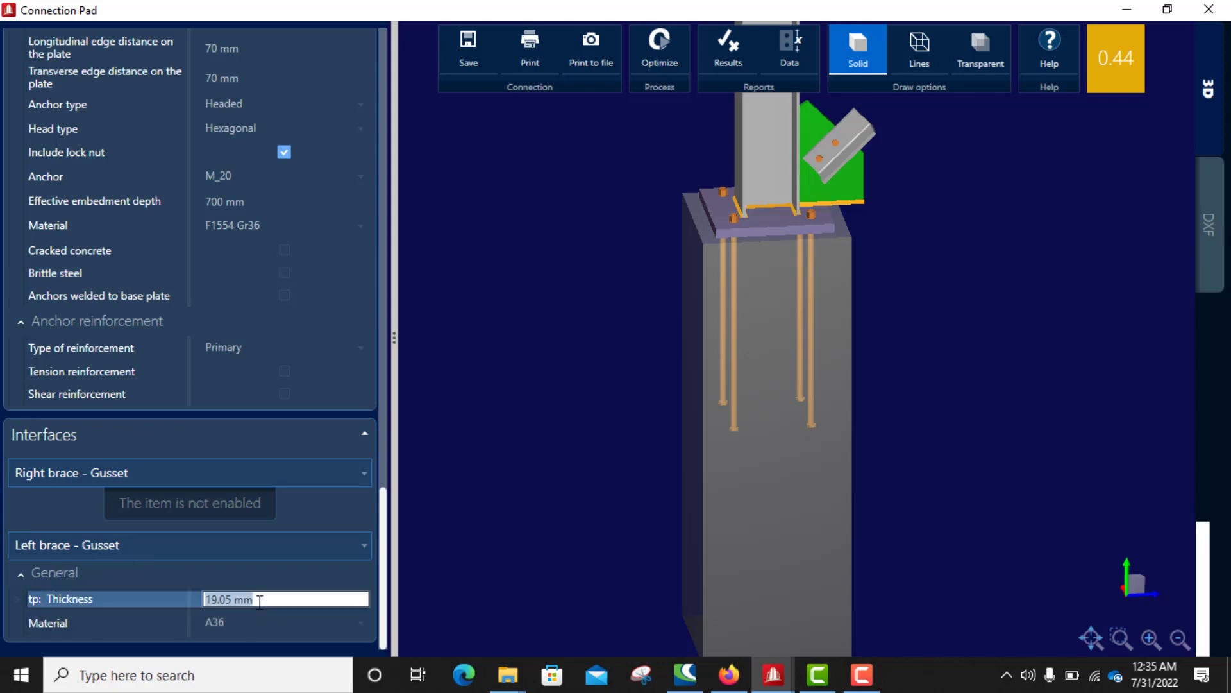
type("6")
key("Return")
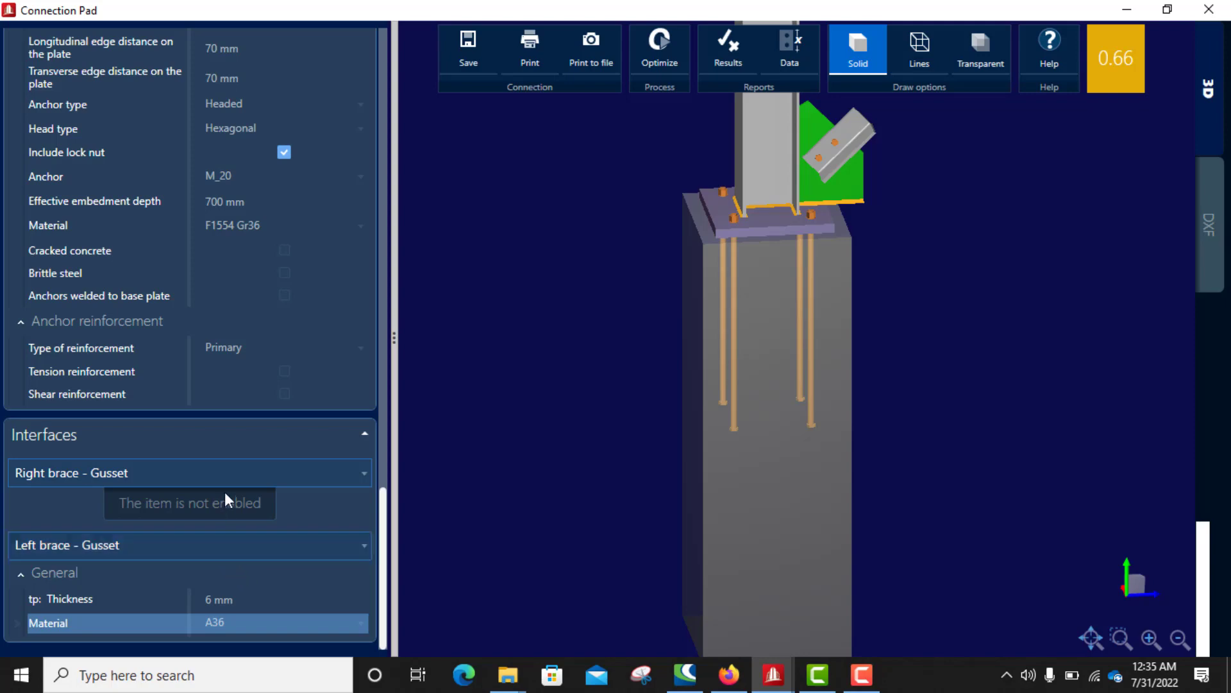
scroll(228, 487, "up", 2)
scroll(230, 485, "up", 1)
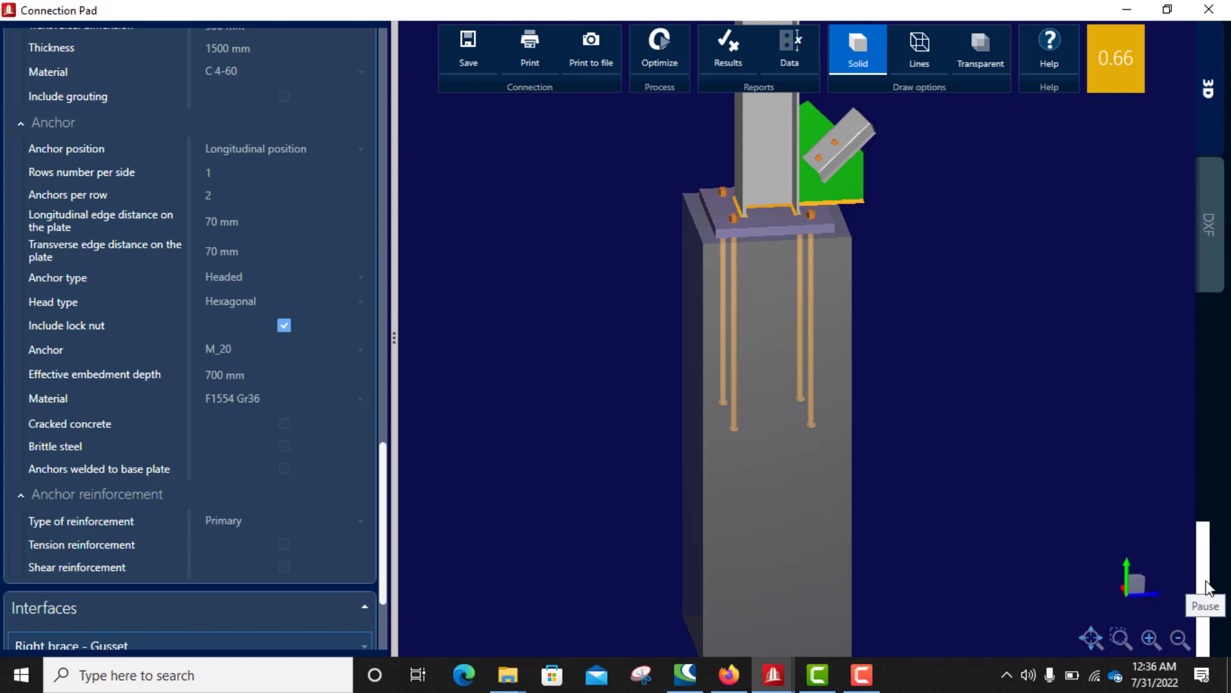
scroll(251, 467, "down", 3)
scroll(224, 422, "up", 9)
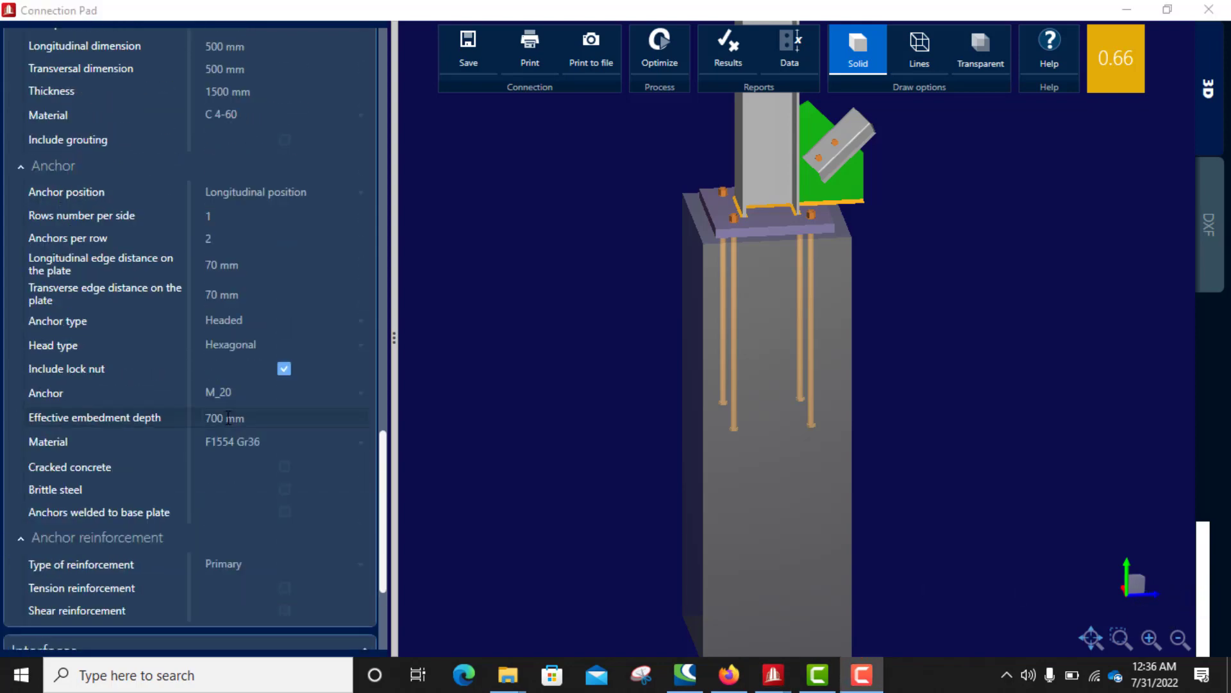
Step: Set the base plate thickness to 16 mm, then to 20 mm
scroll(224, 340, "up", 5)
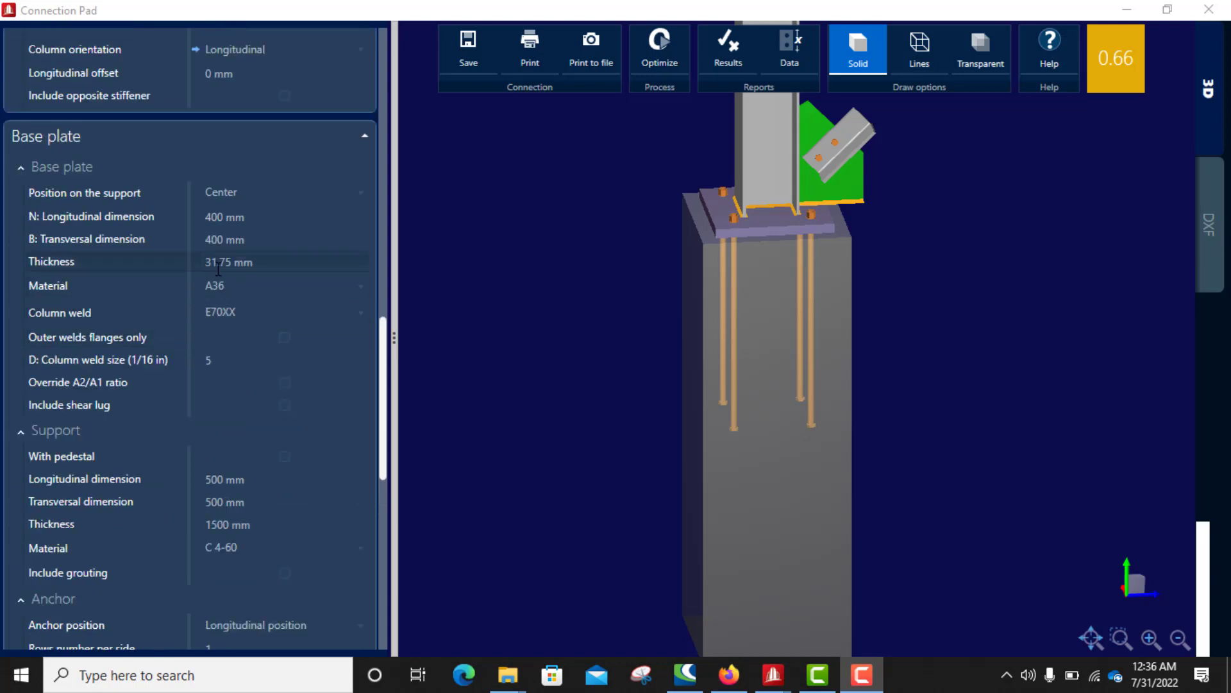
left_click(252, 262)
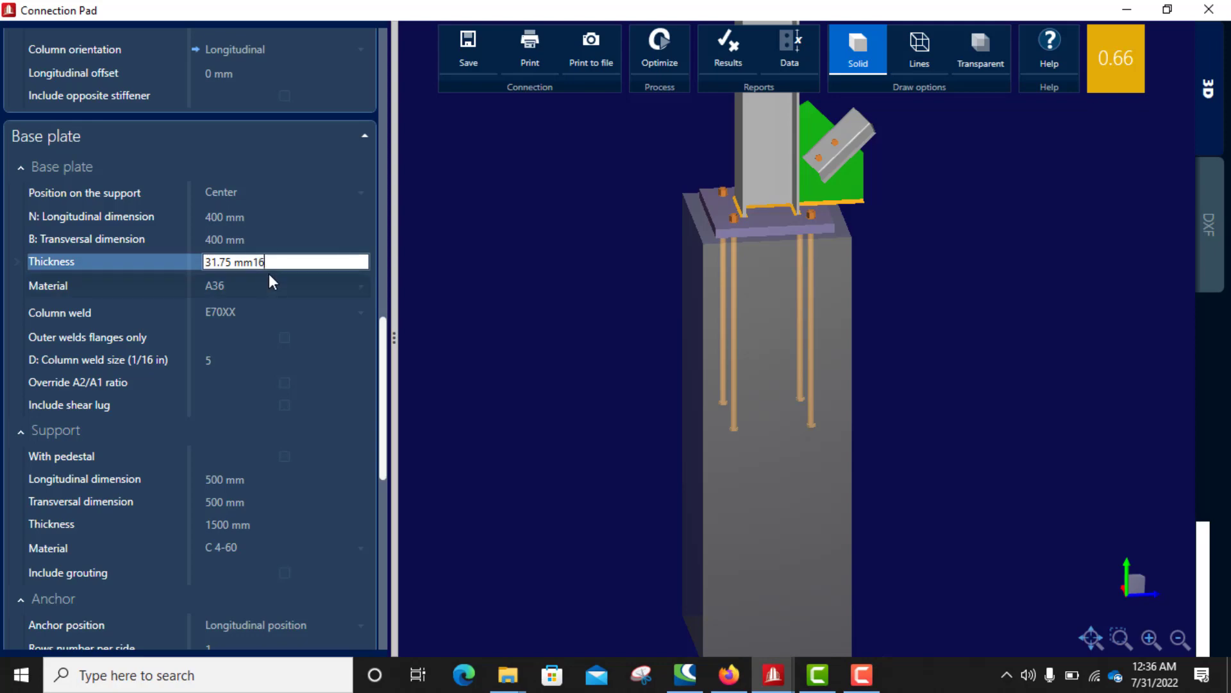
scroll(288, 281, "down", 2)
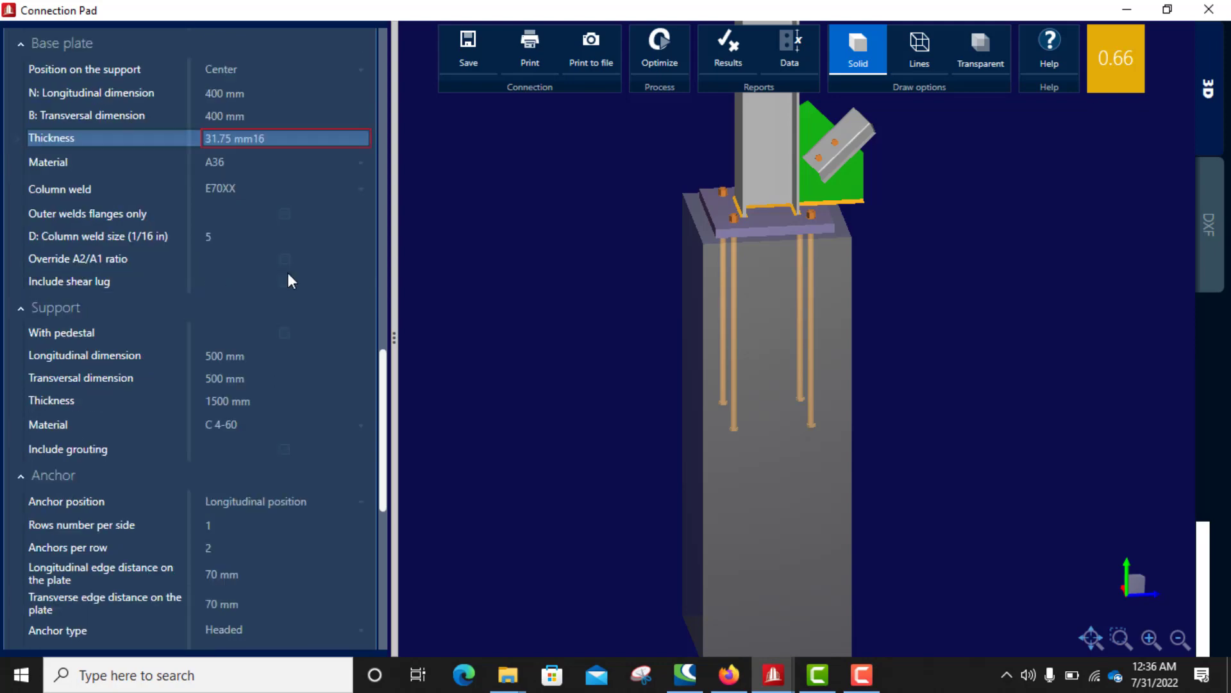
left_click(292, 138)
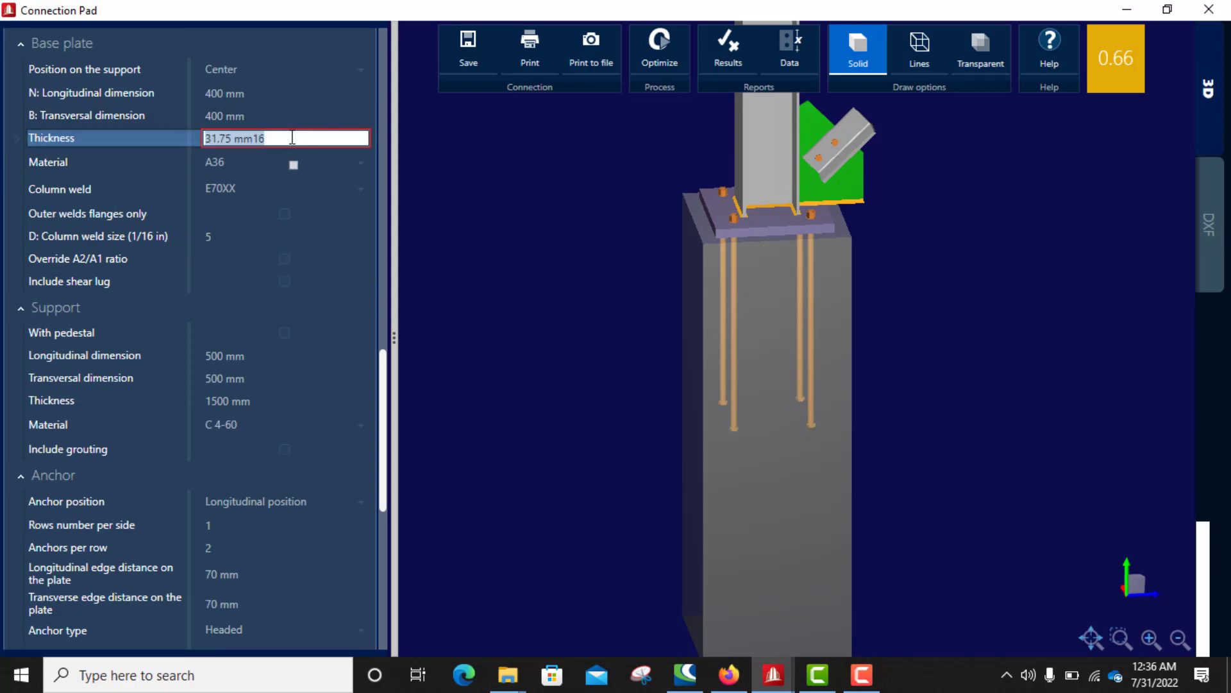
type("16")
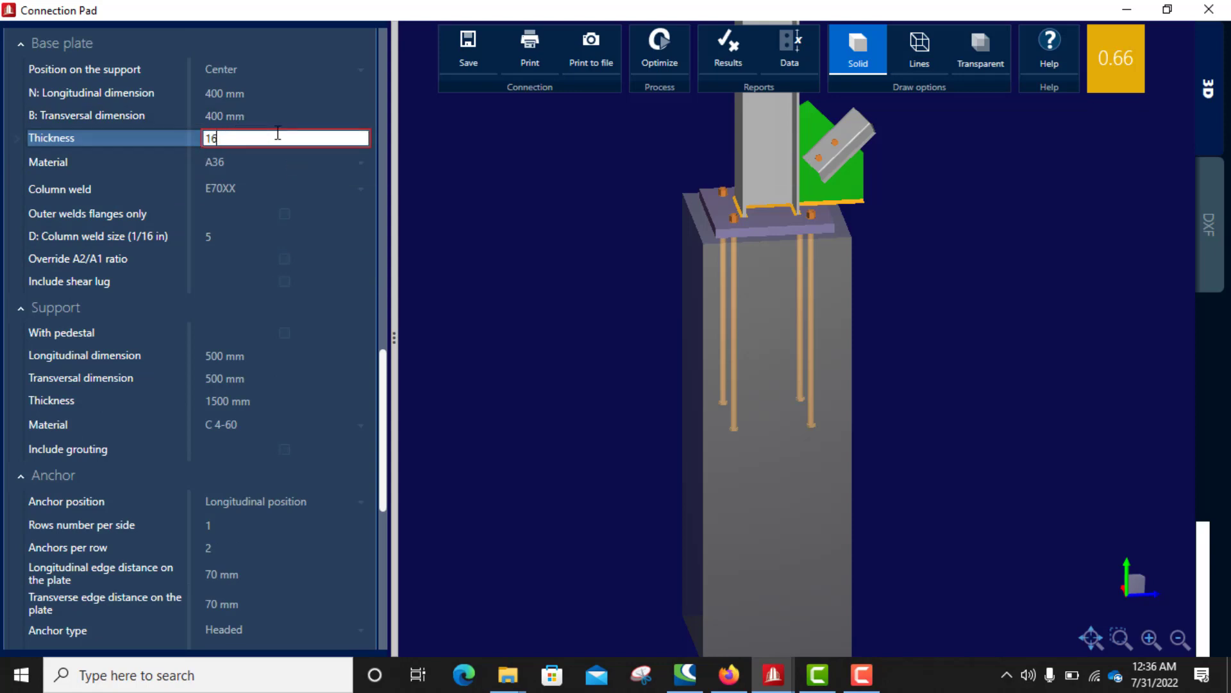
key("Tab")
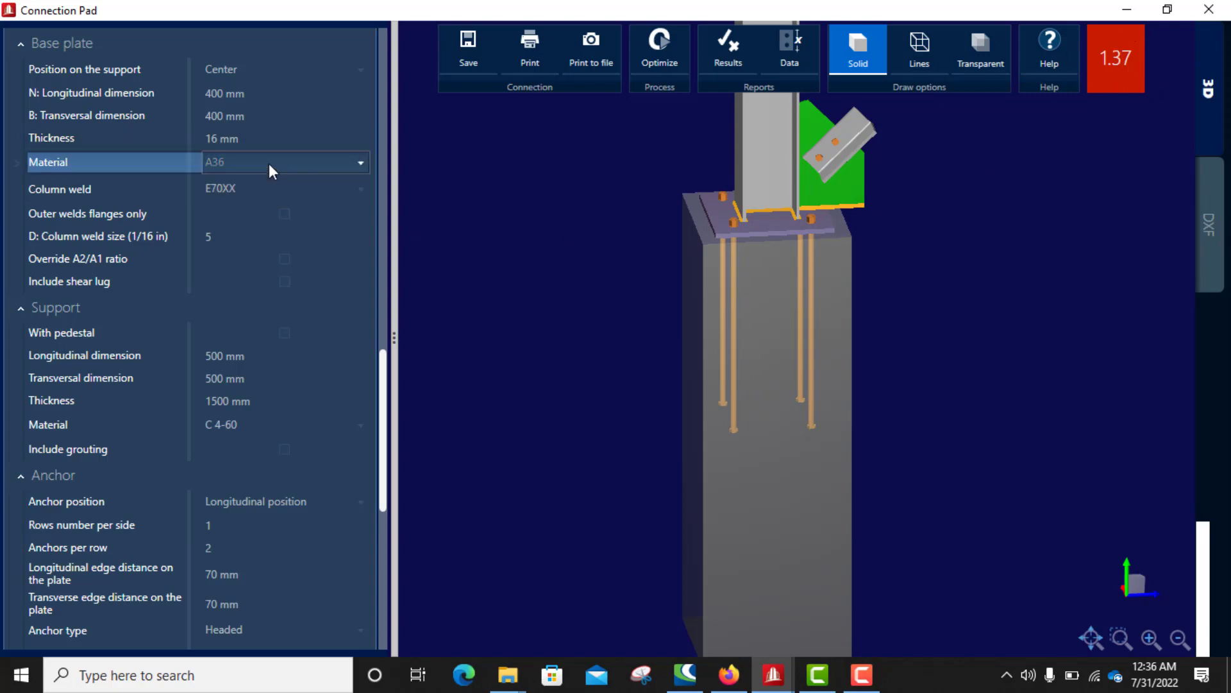
left_click(258, 140)
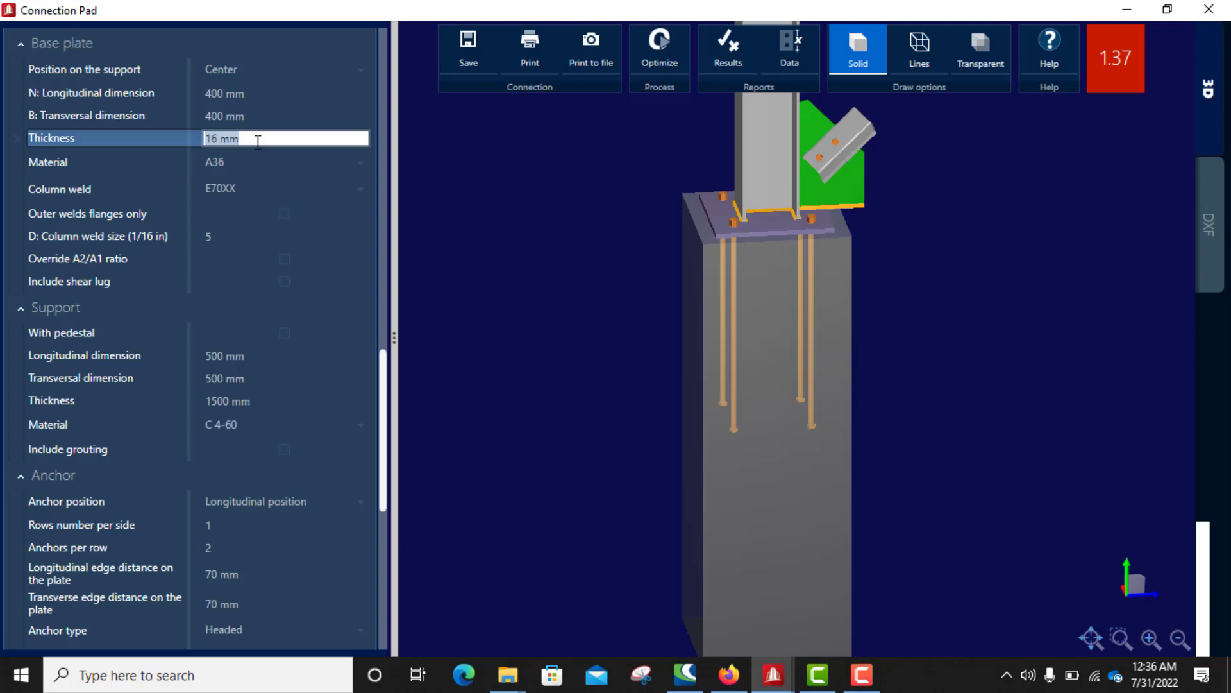
type("20")
key("Tab")
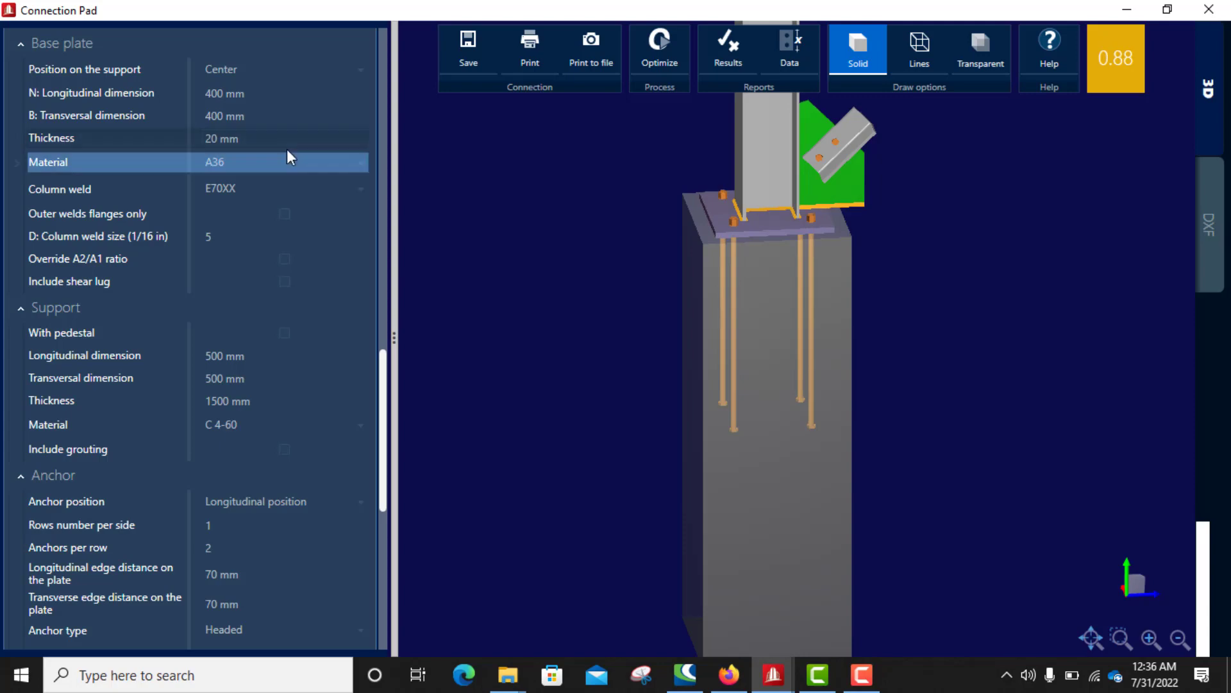
Step: Set the column weld size to 6
left_click(231, 240)
type("6")
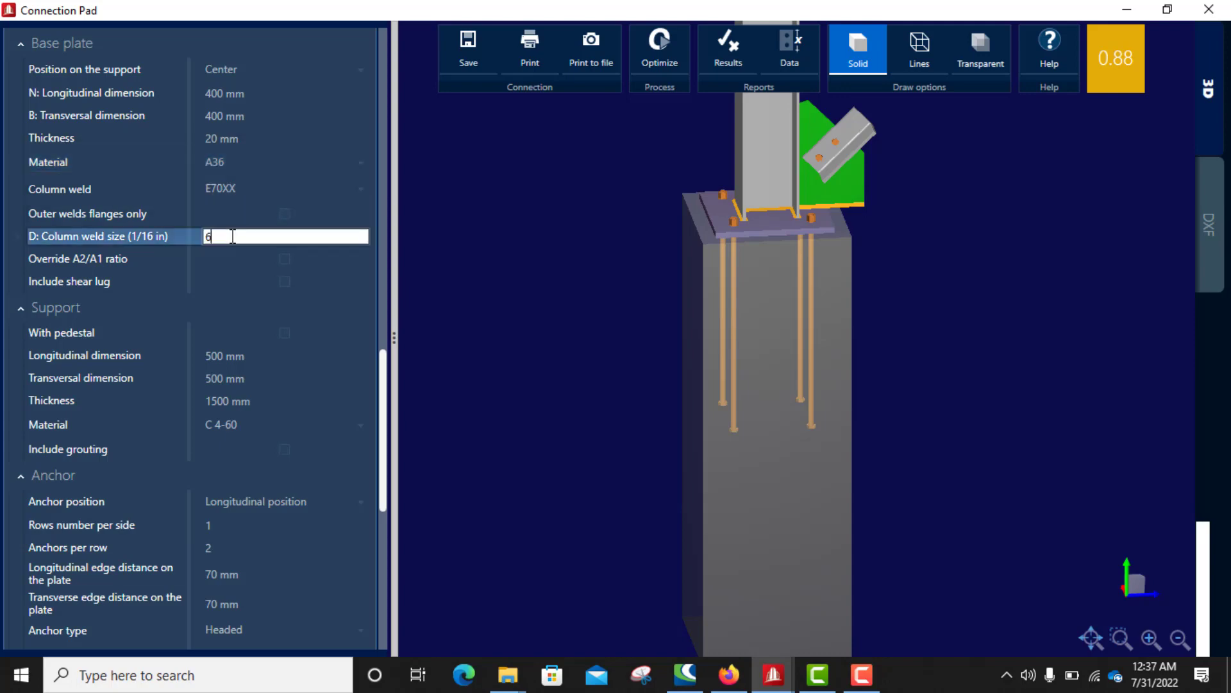
left_click(342, 378)
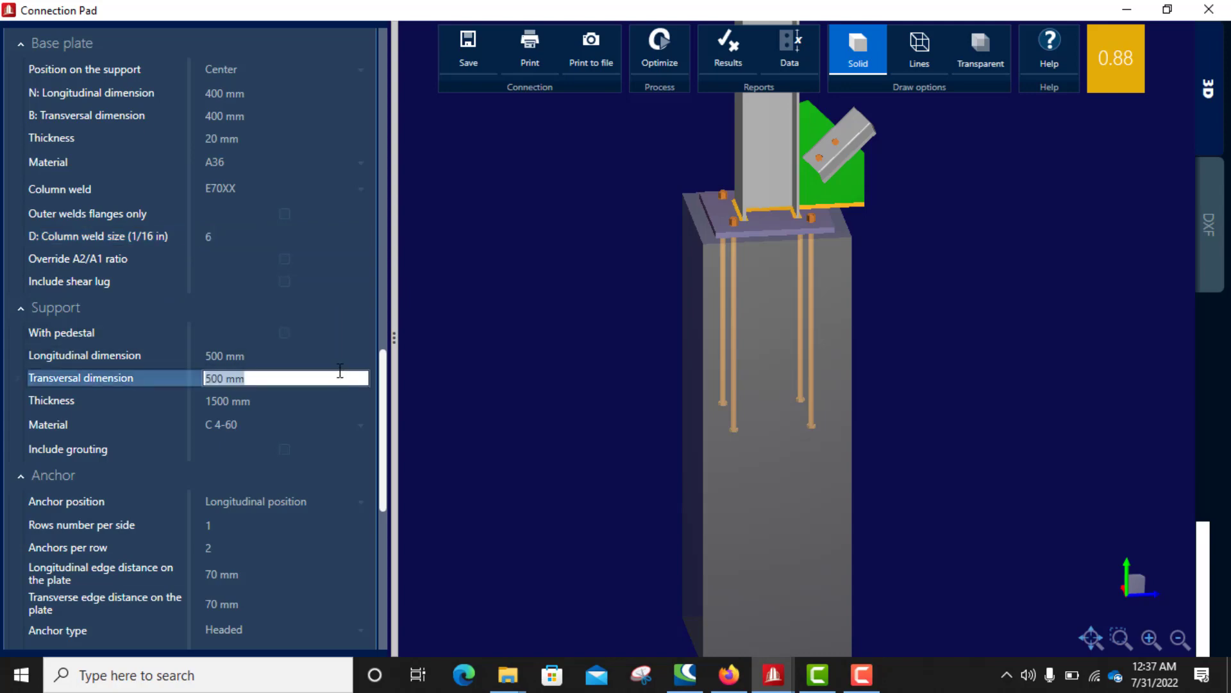
scroll(331, 352, "down", 3)
scroll(333, 357, "down", 1)
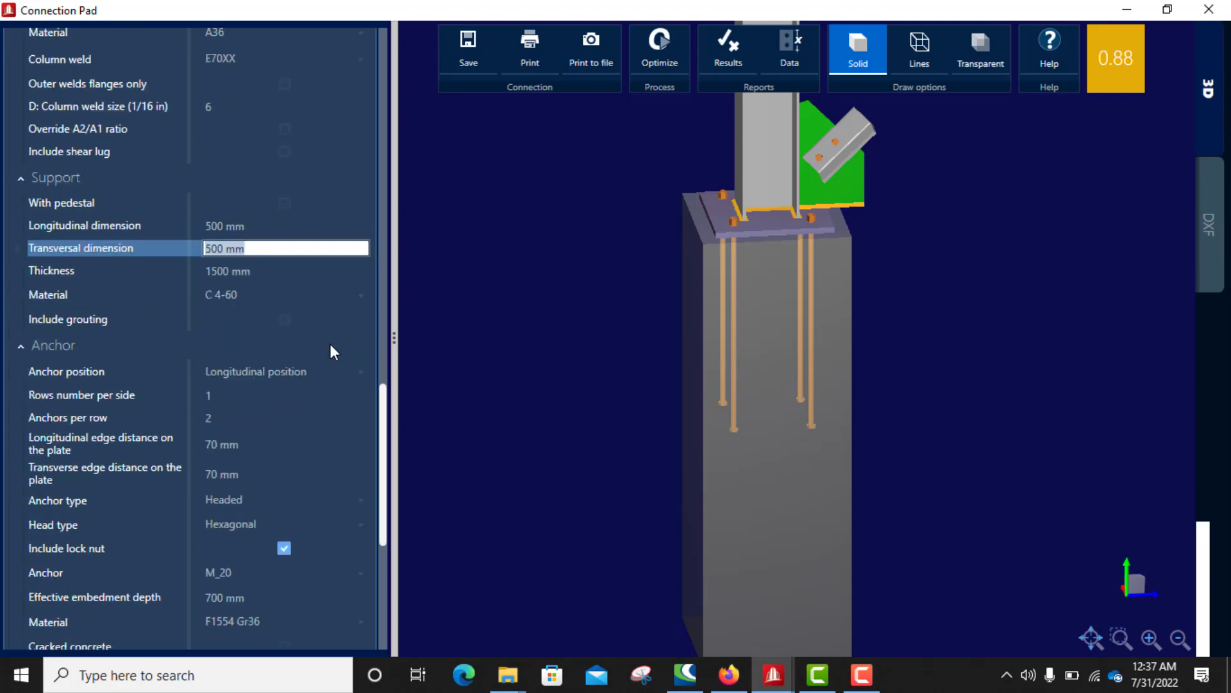
scroll(333, 337, "down", 2)
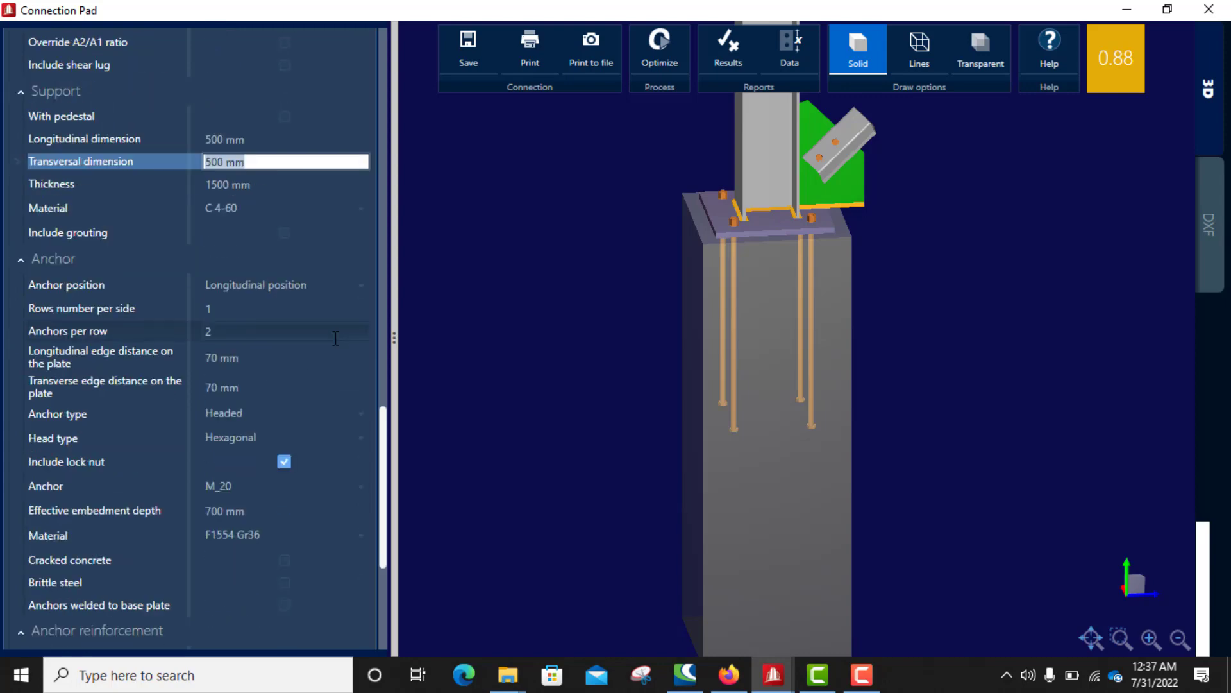
middle_click_drag(774, 307, 717, 270)
scroll(766, 326, "down", 3)
middle_click_drag(877, 289, 886, 255)
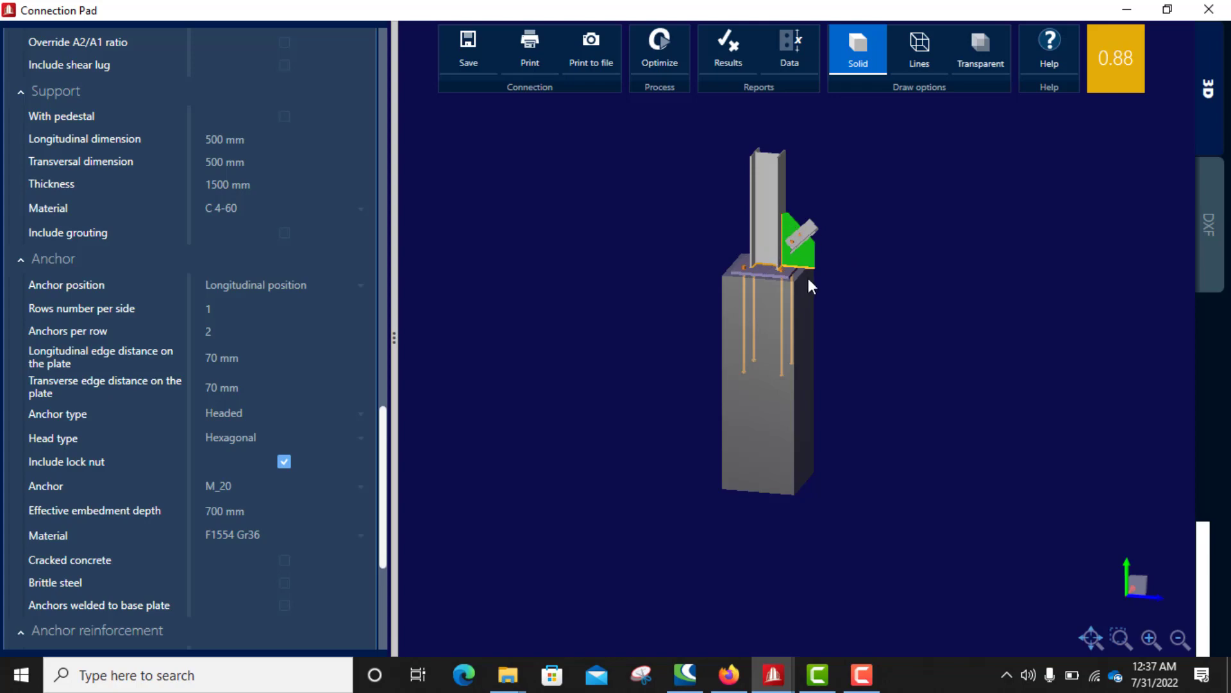
scroll(770, 247, "up", 5)
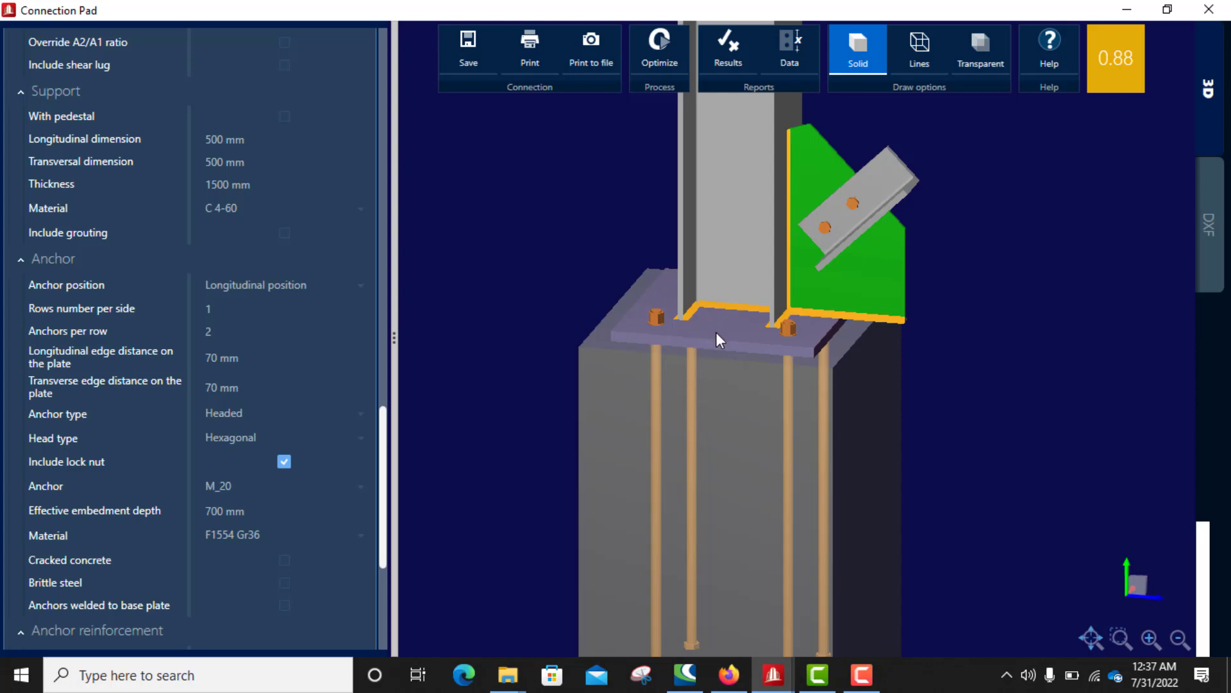
scroll(730, 295, "down", 5)
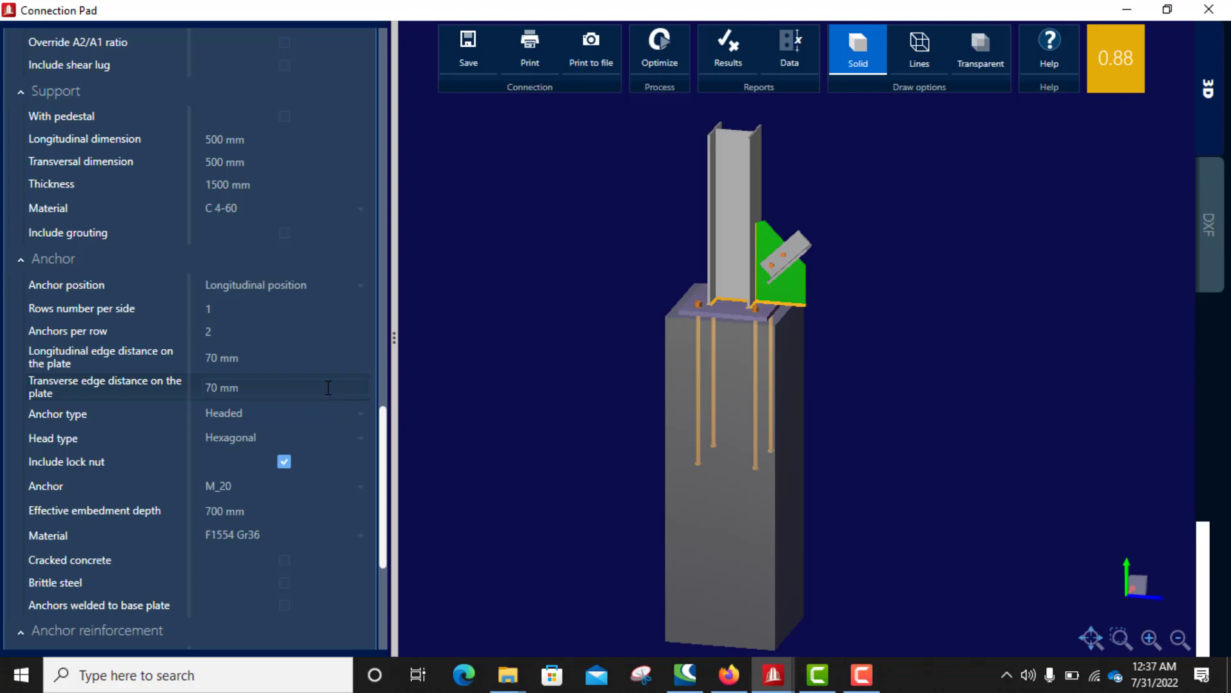
scroll(320, 390, "down", 5)
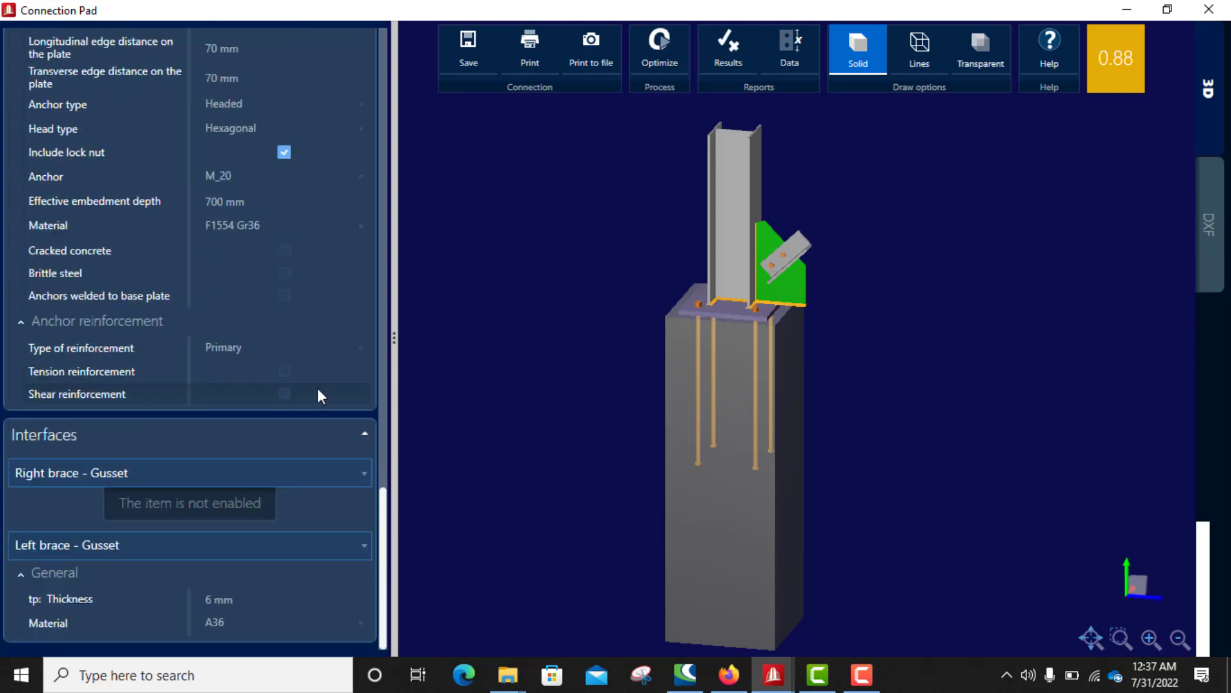
scroll(314, 392, "up", 3)
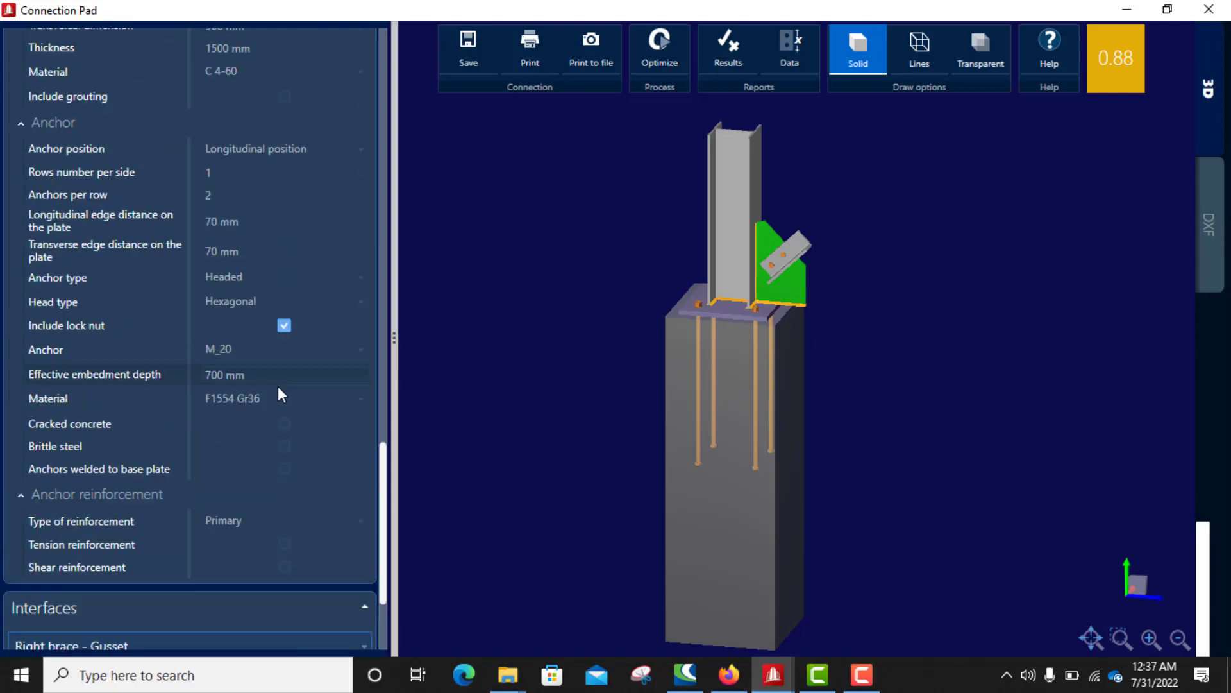
scroll(278, 386, "up", 4)
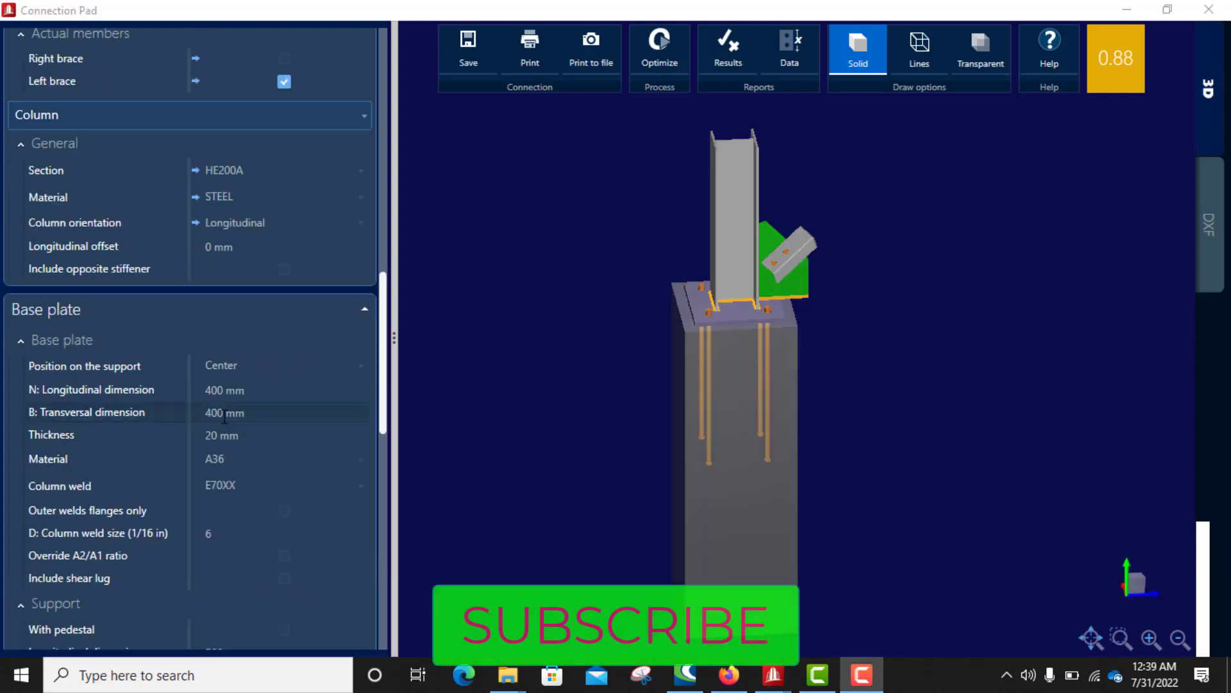
scroll(224, 306, "up", 1)
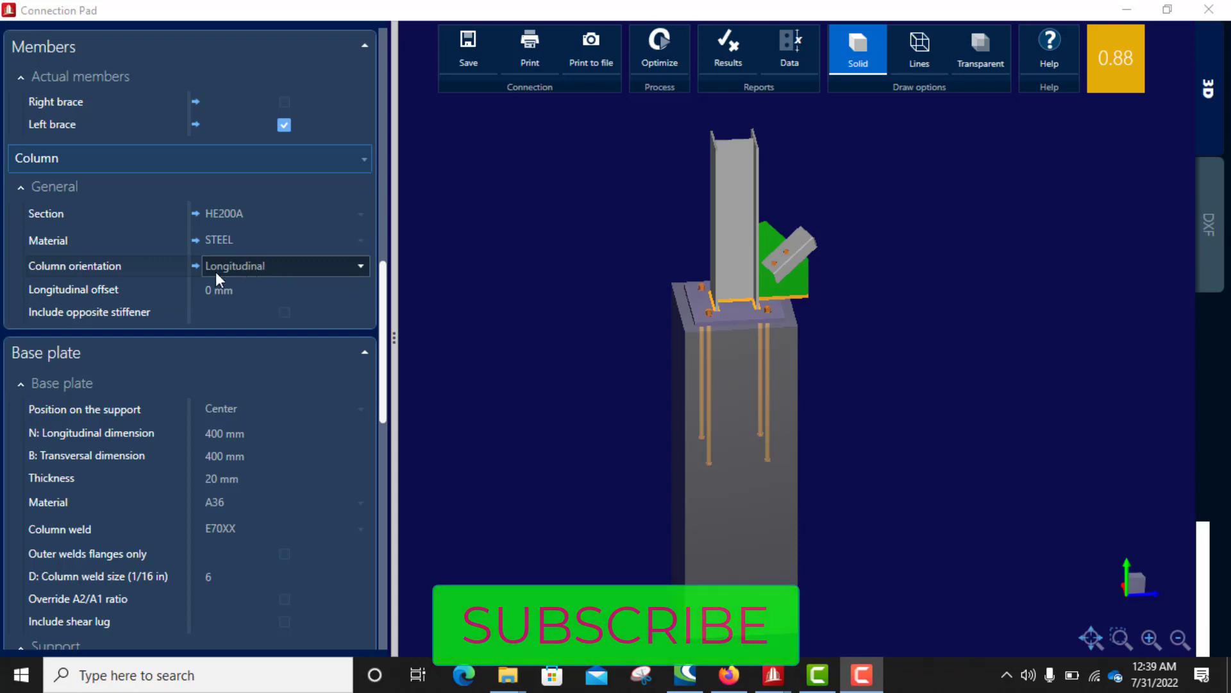
left_click(329, 267)
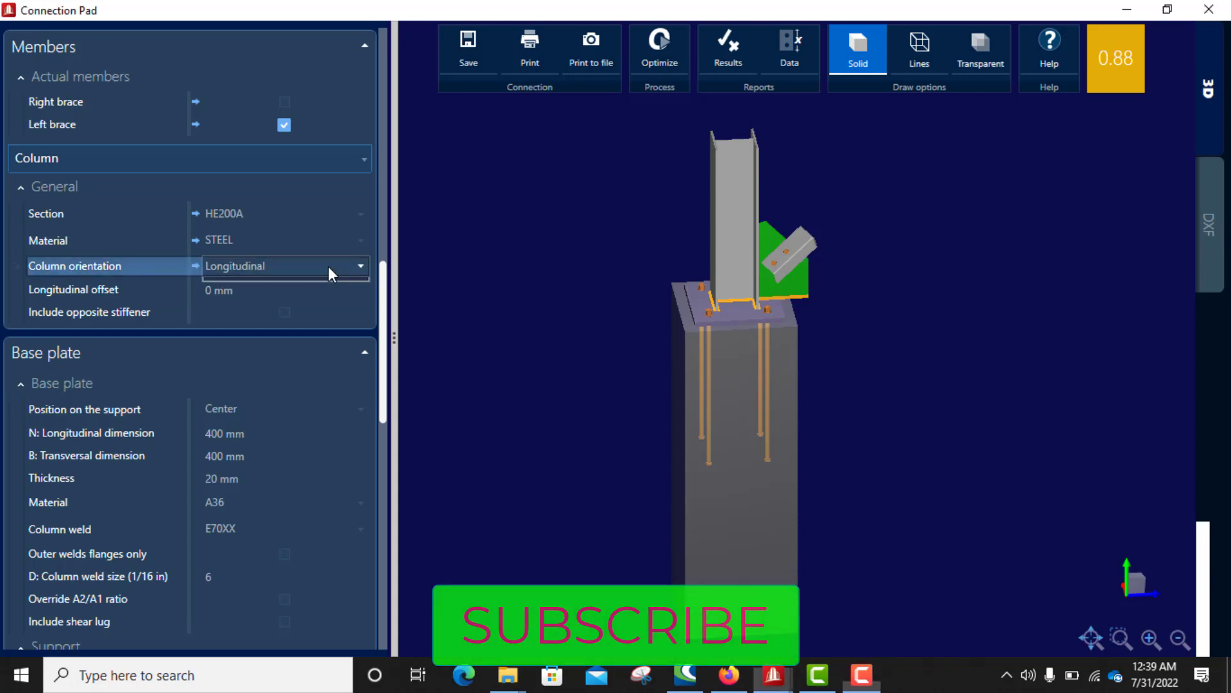
left_click(252, 304)
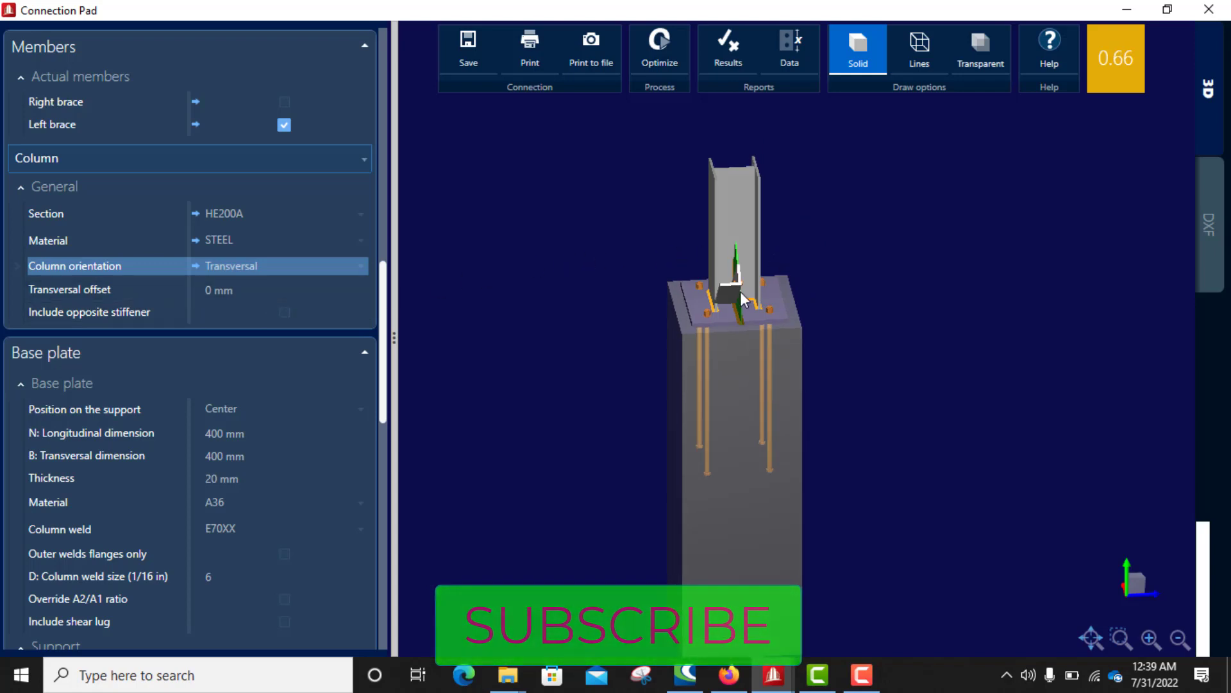
middle_click_drag(756, 335, 787, 374)
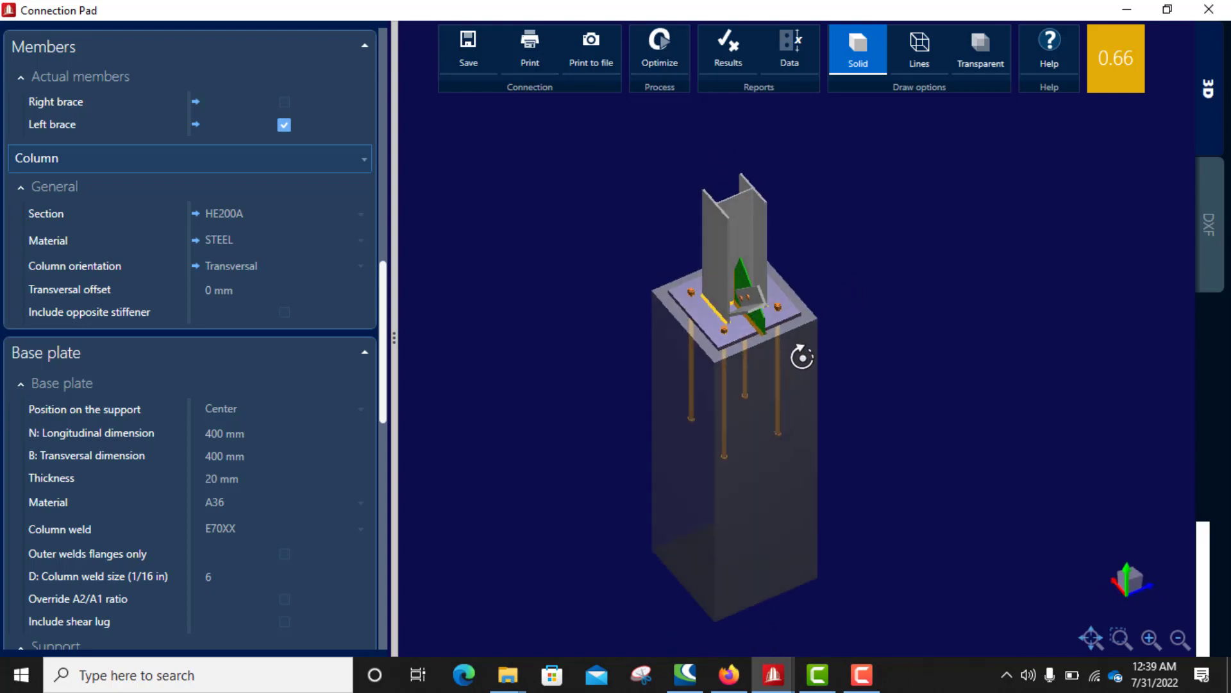
scroll(789, 340, "up", 5)
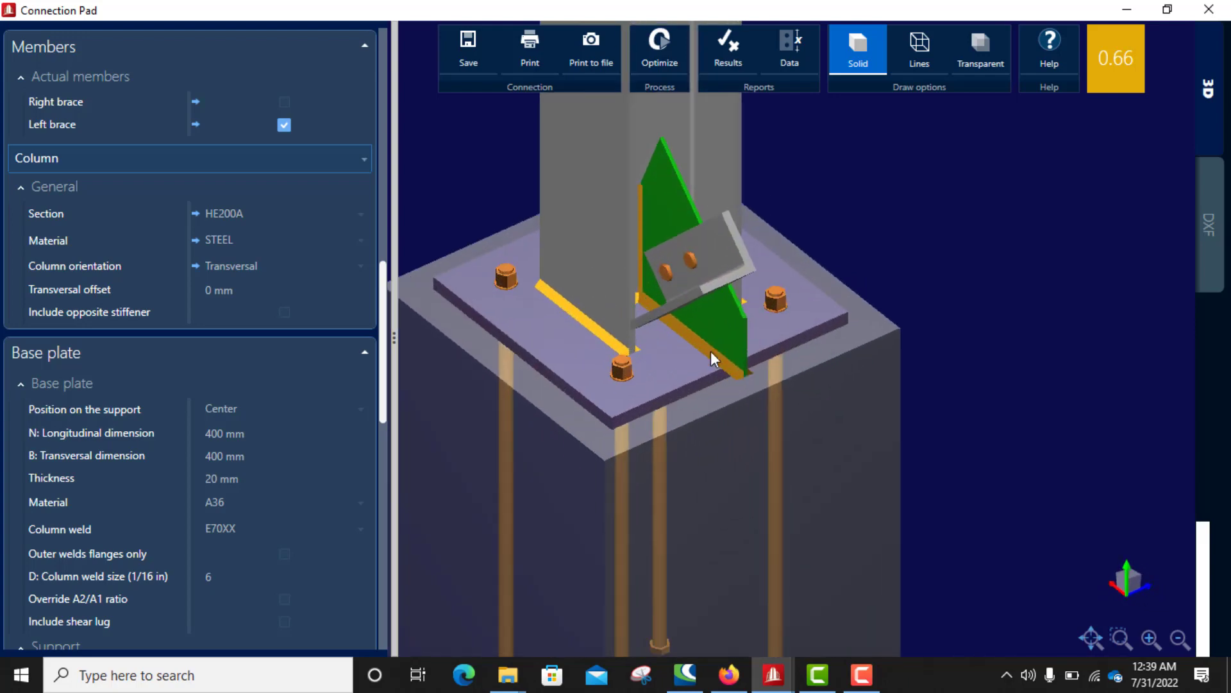
middle_click_drag(676, 336, 599, 321)
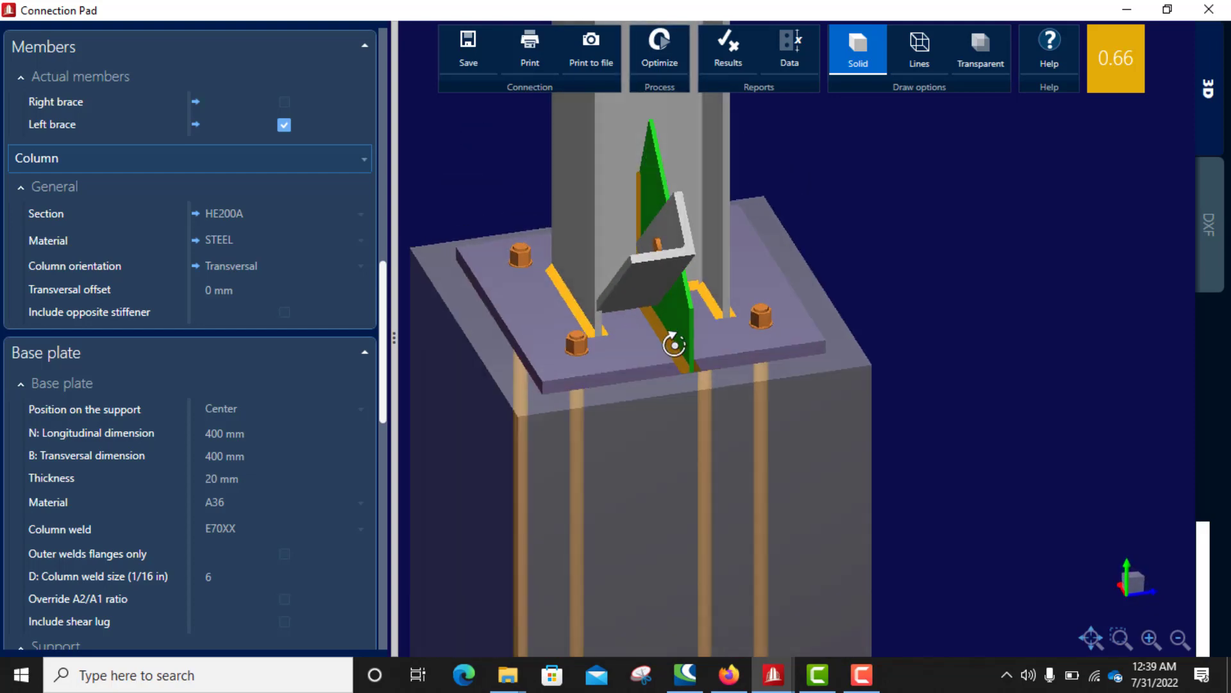
middle_click_drag(675, 345, 694, 369)
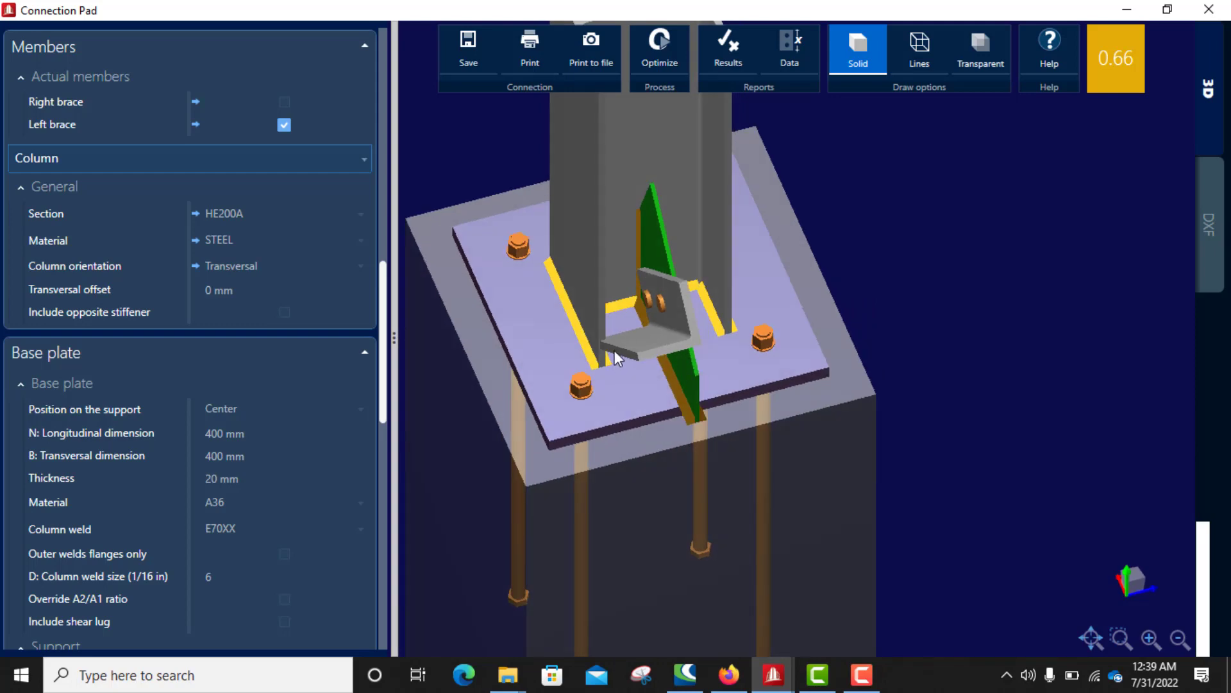
middle_click_drag(604, 290, 584, 248)
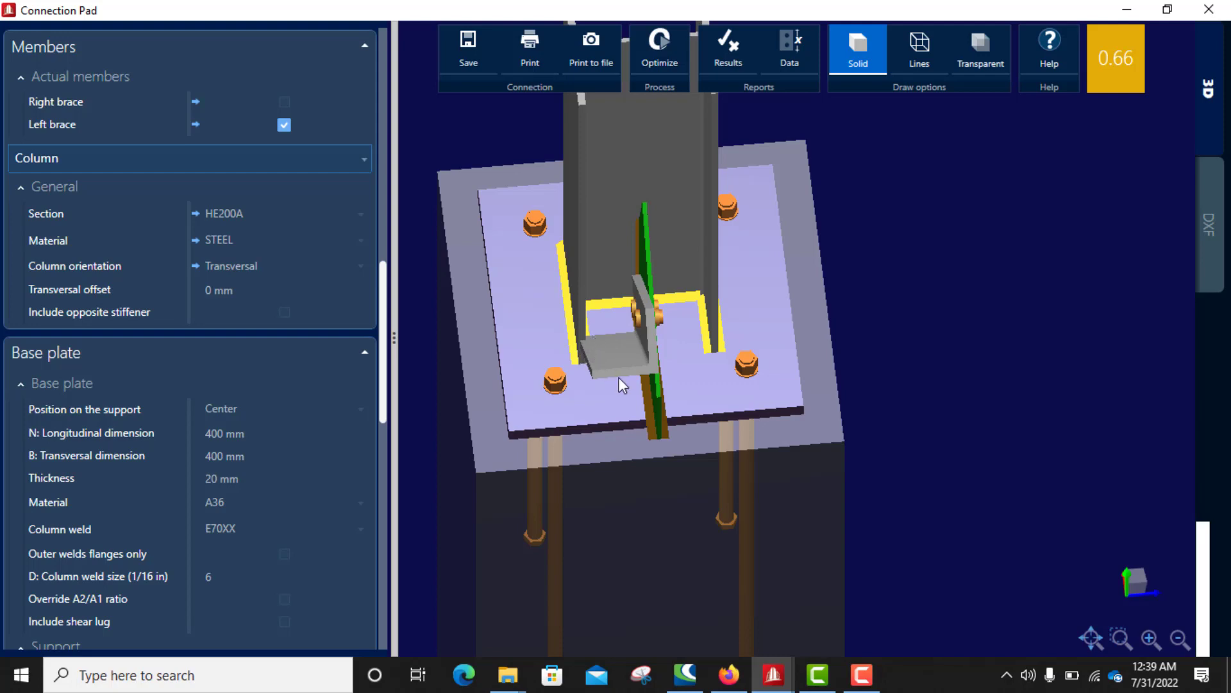
middle_click_drag(620, 378, 603, 352)
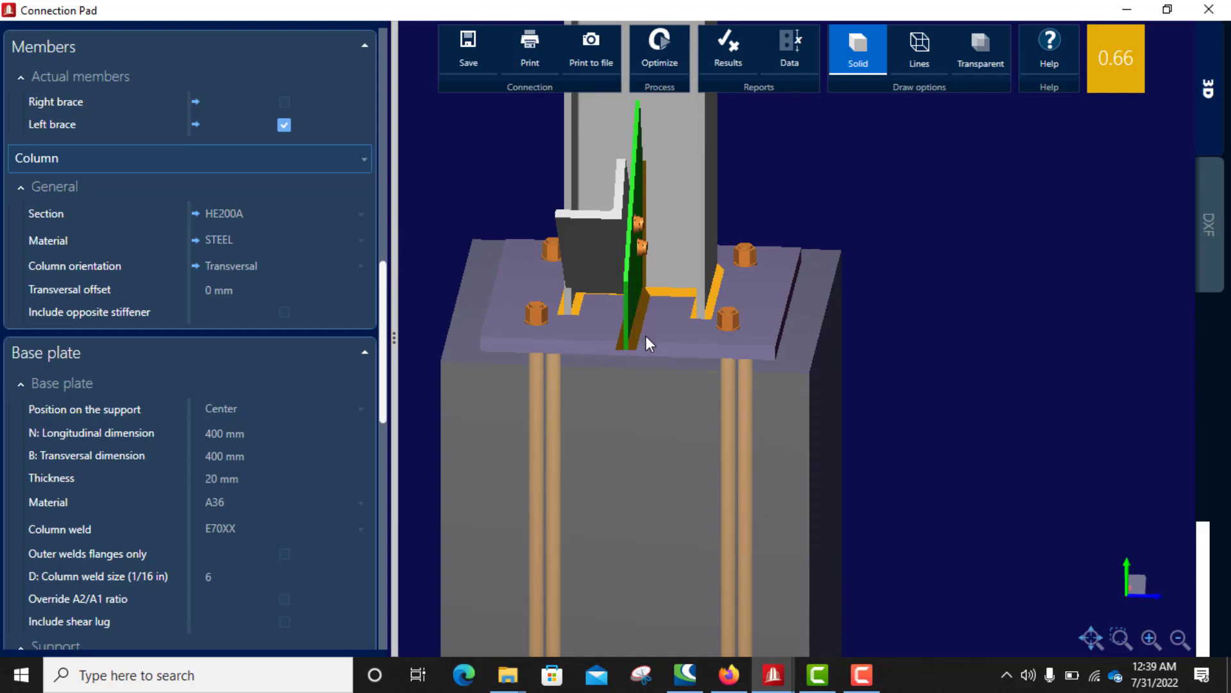
middle_click_drag(615, 290, 613, 259)
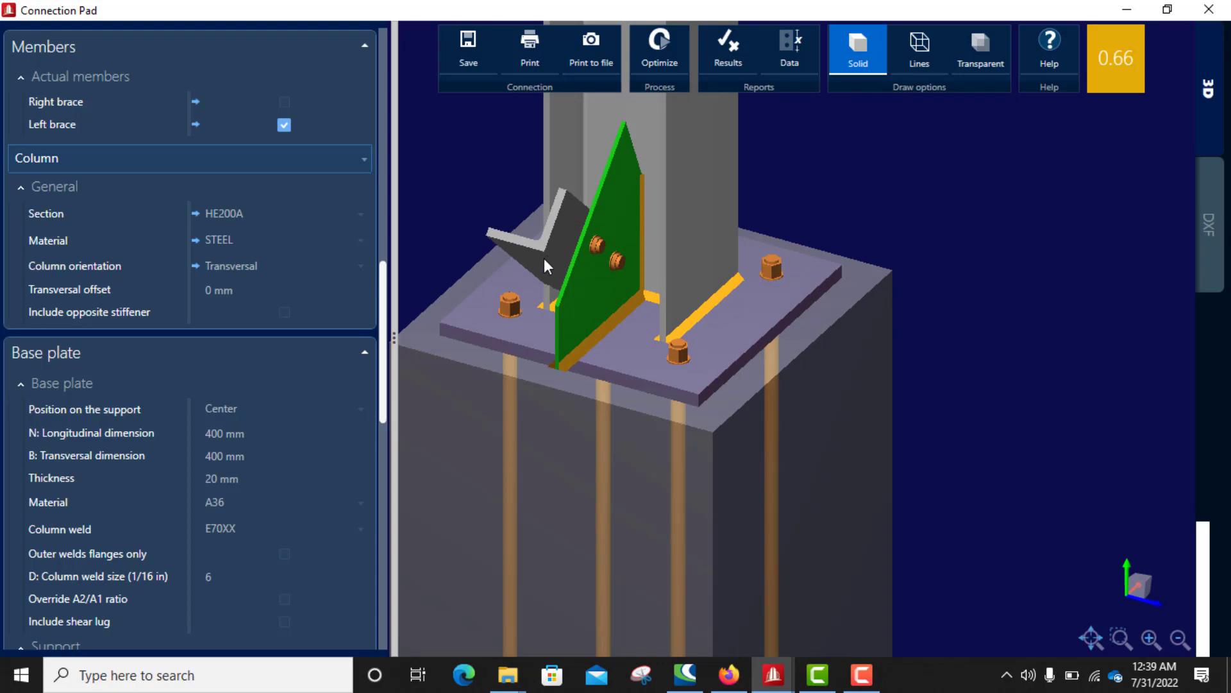
scroll(583, 322, "down", 5)
middle_click_drag(583, 322, 641, 404)
scroll(701, 360, "down", 2)
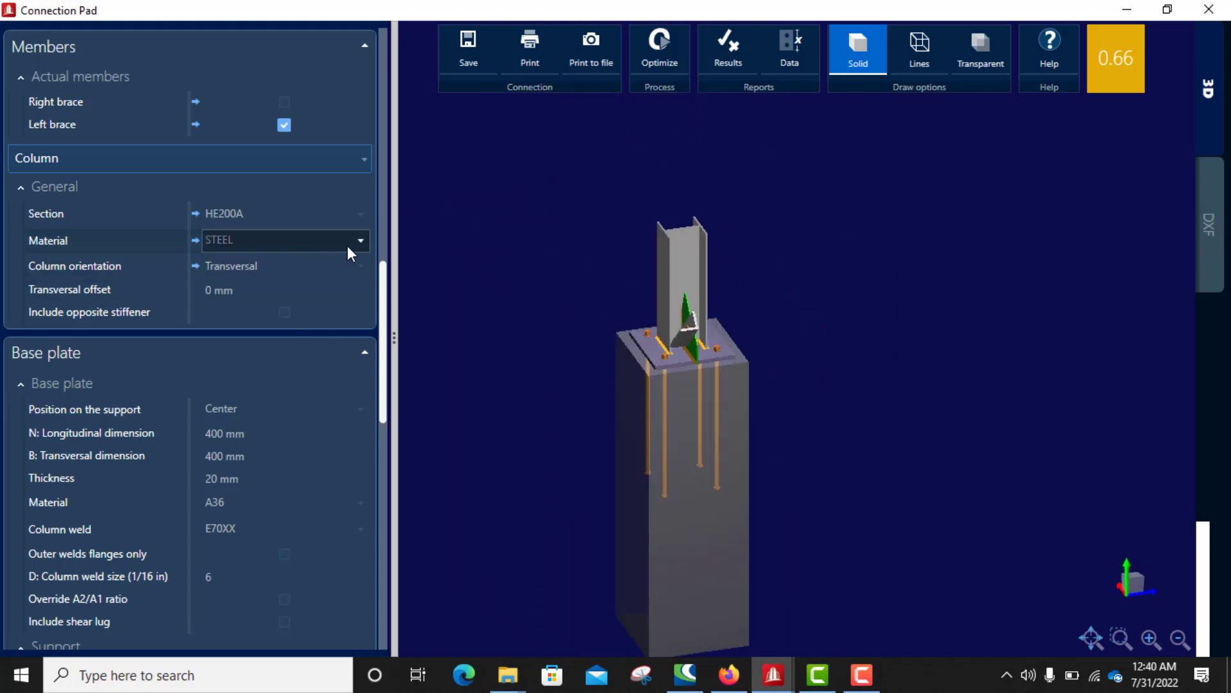
left_click(348, 266)
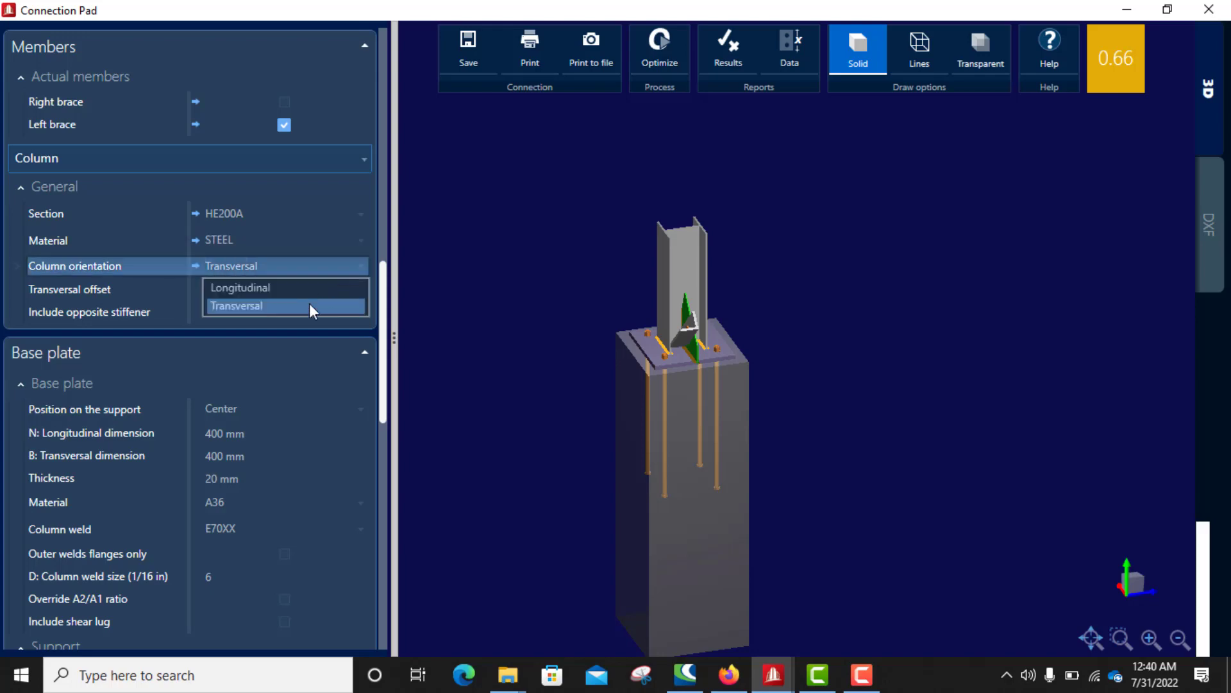
left_click(260, 288)
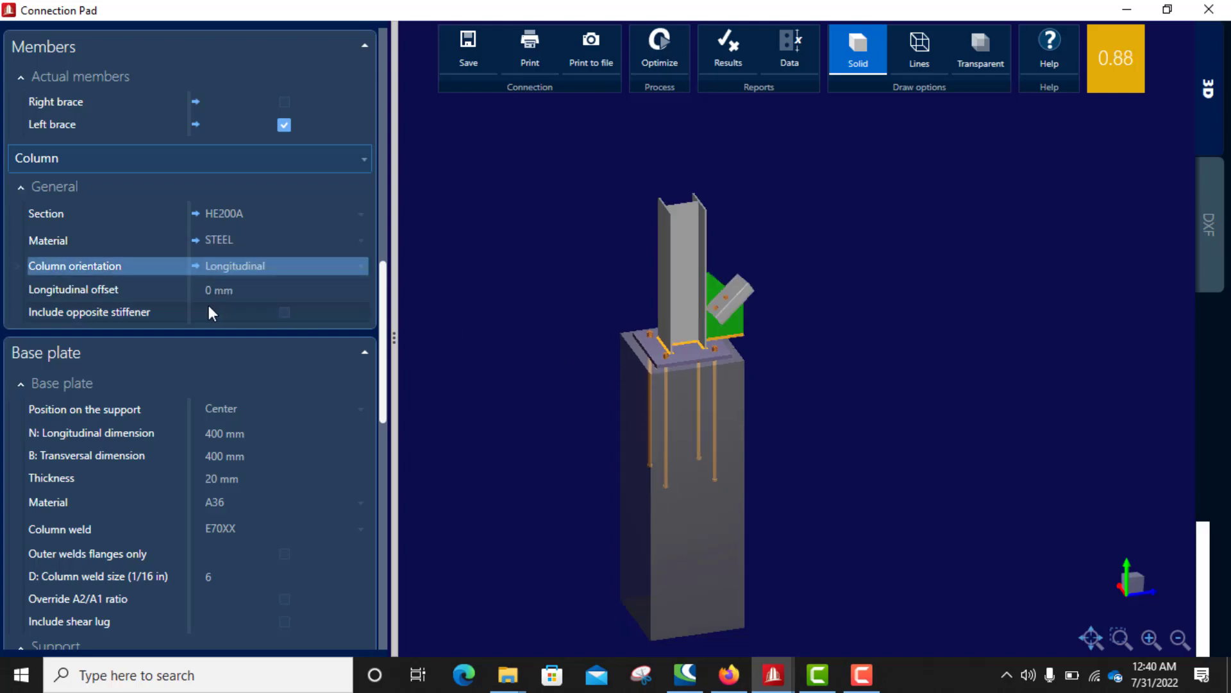
scroll(209, 308, "down", 2)
scroll(272, 330, "down", 1)
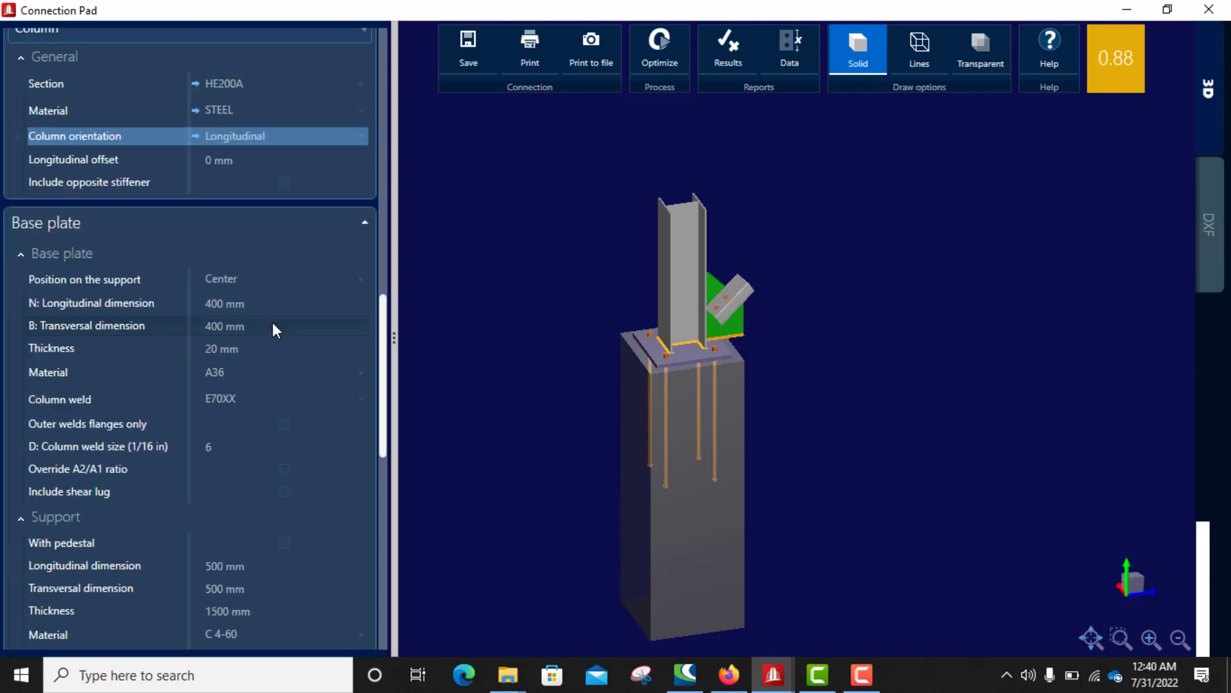
Step: Enable Include grouting in the Support section to add grout under the base plate
scroll(275, 330, "down", 1)
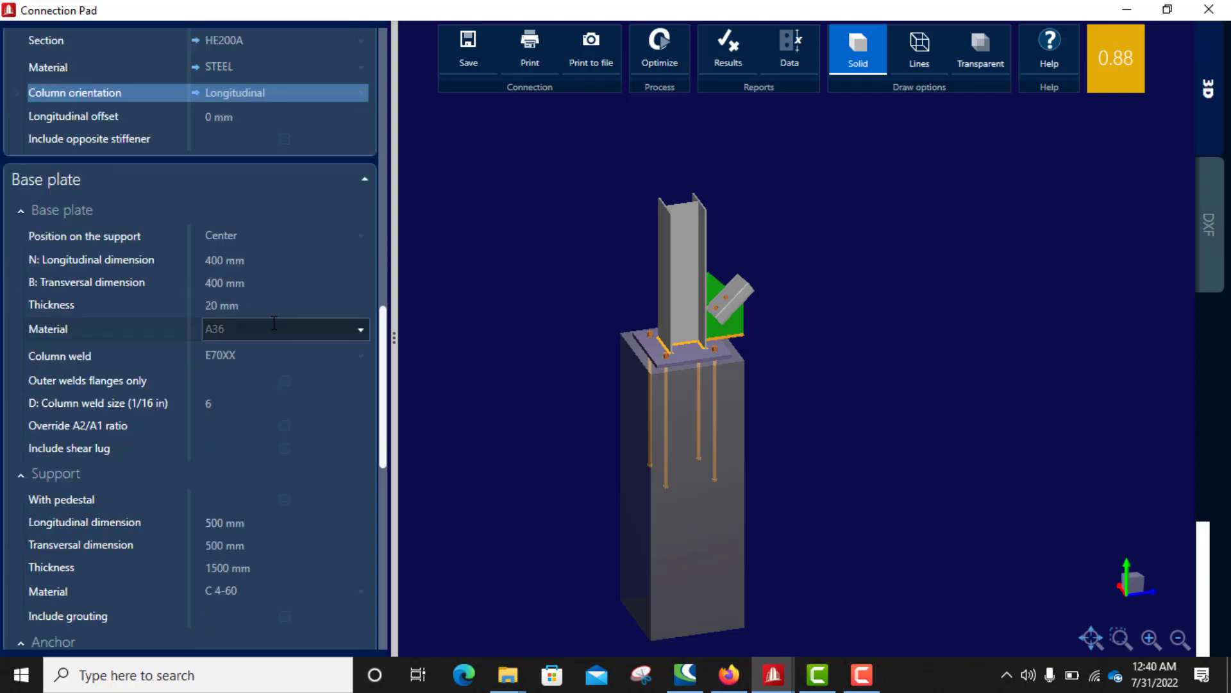
scroll(274, 324, "down", 4)
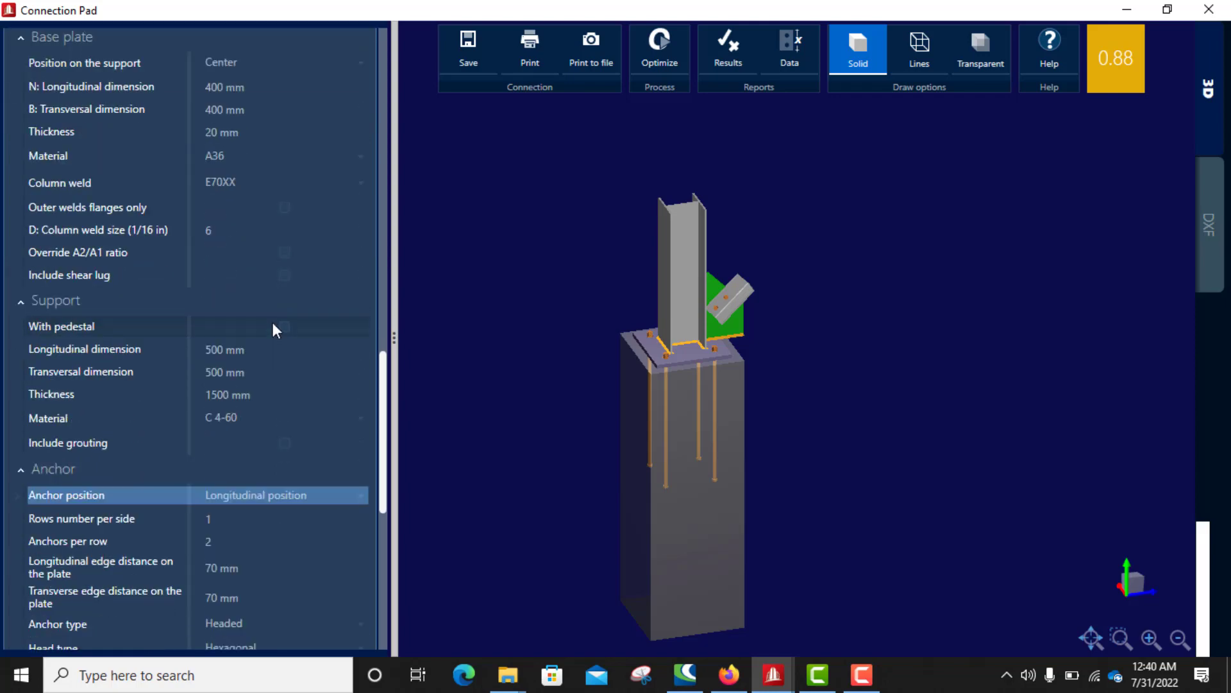
scroll(274, 329, "down", 2)
scroll(274, 323, "down", 1)
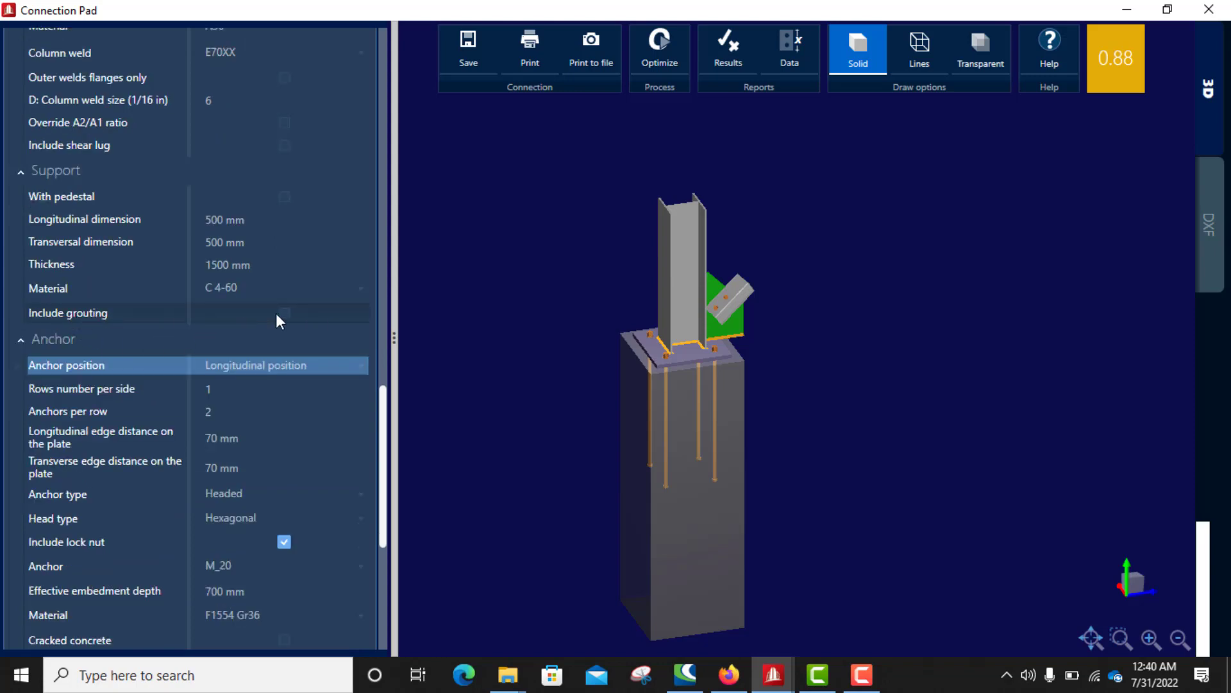
scroll(665, 460, "up", 3)
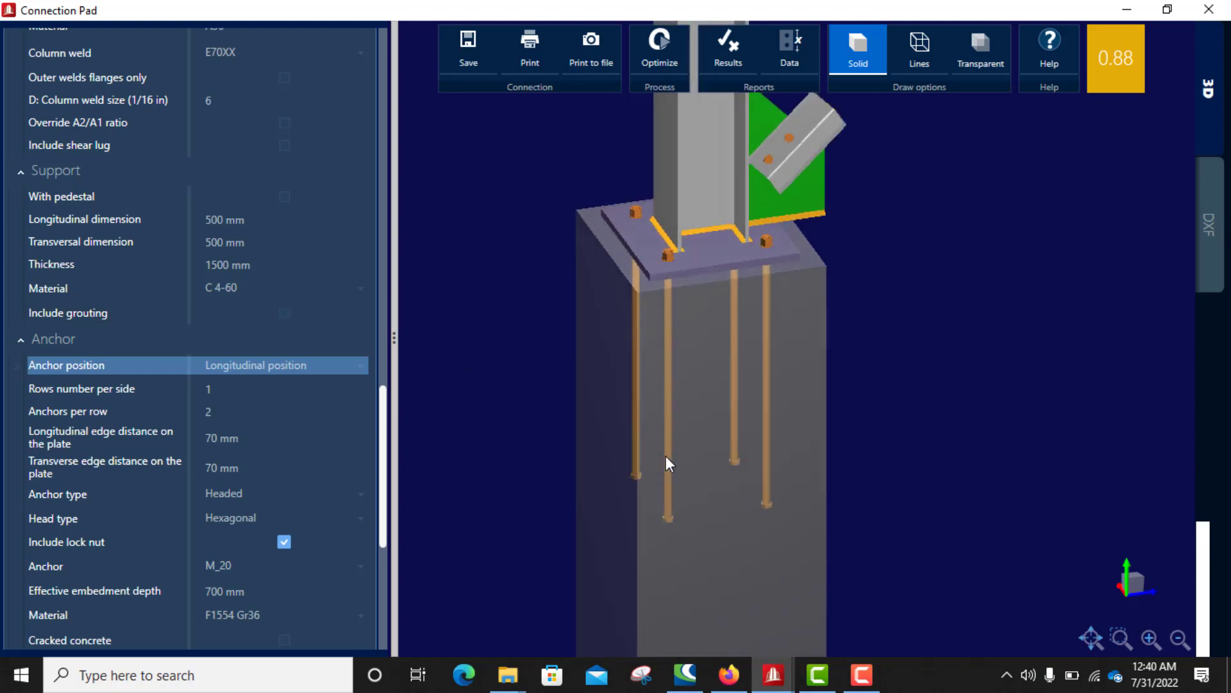
left_click(284, 314)
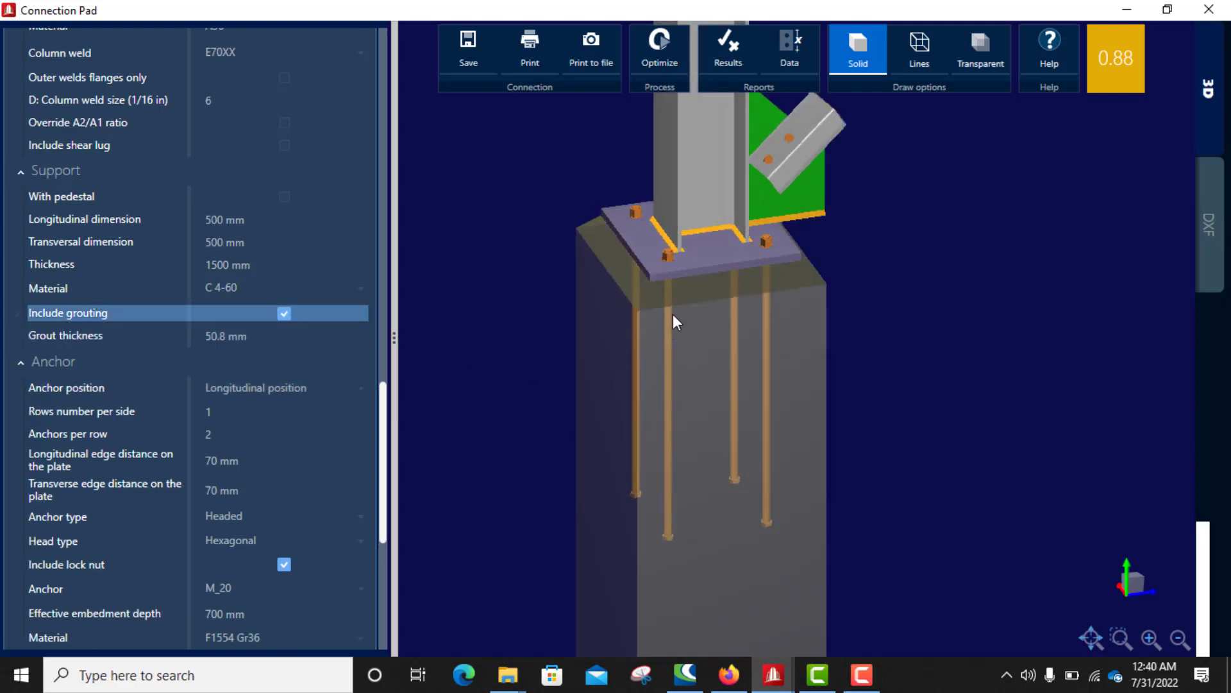
Step: Orbit and zoom the 3D view to inspect the grout, gusset, column and anchors
scroll(677, 292, "up", 4)
right_click_drag(651, 316, 695, 333)
scroll(732, 247, "down", 2)
scroll(759, 324, "down", 2)
scroll(758, 324, "down", 2)
right_click_drag(816, 338, 700, 327)
right_click_drag(830, 322, 815, 375)
scroll(764, 321, "down", 4)
right_click_drag(753, 313, 795, 294)
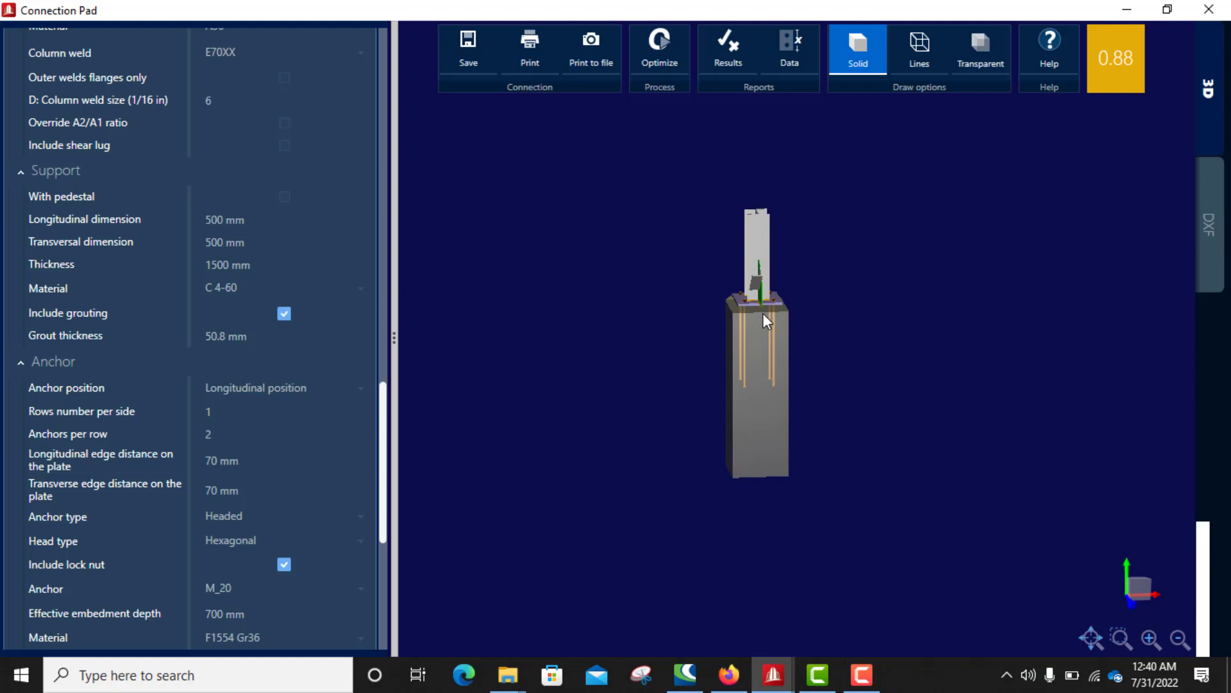
scroll(787, 331, "up", 4)
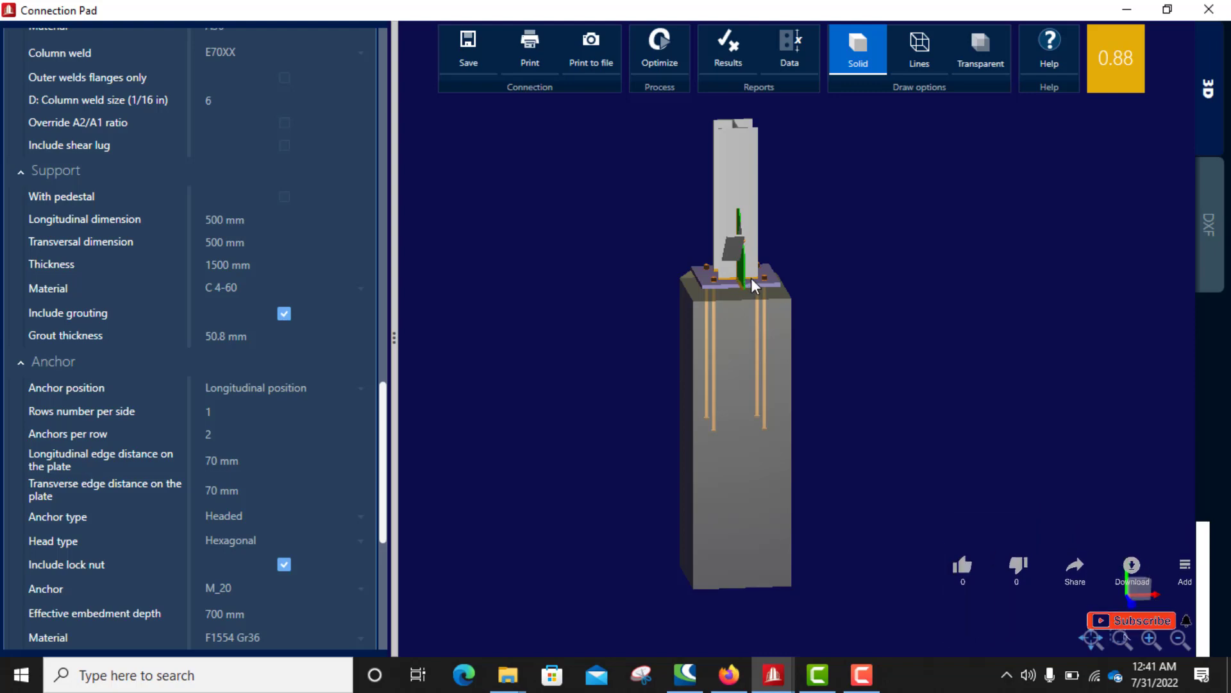
scroll(737, 282, "up", 1)
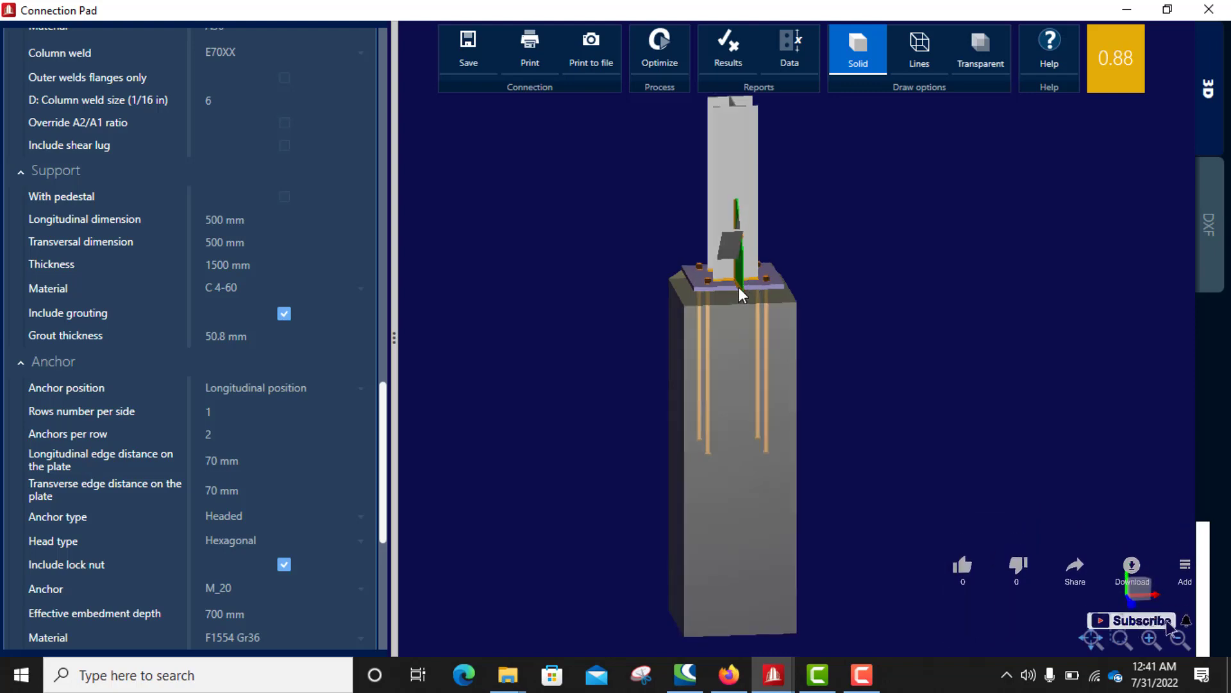
scroll(751, 313, "down", 3)
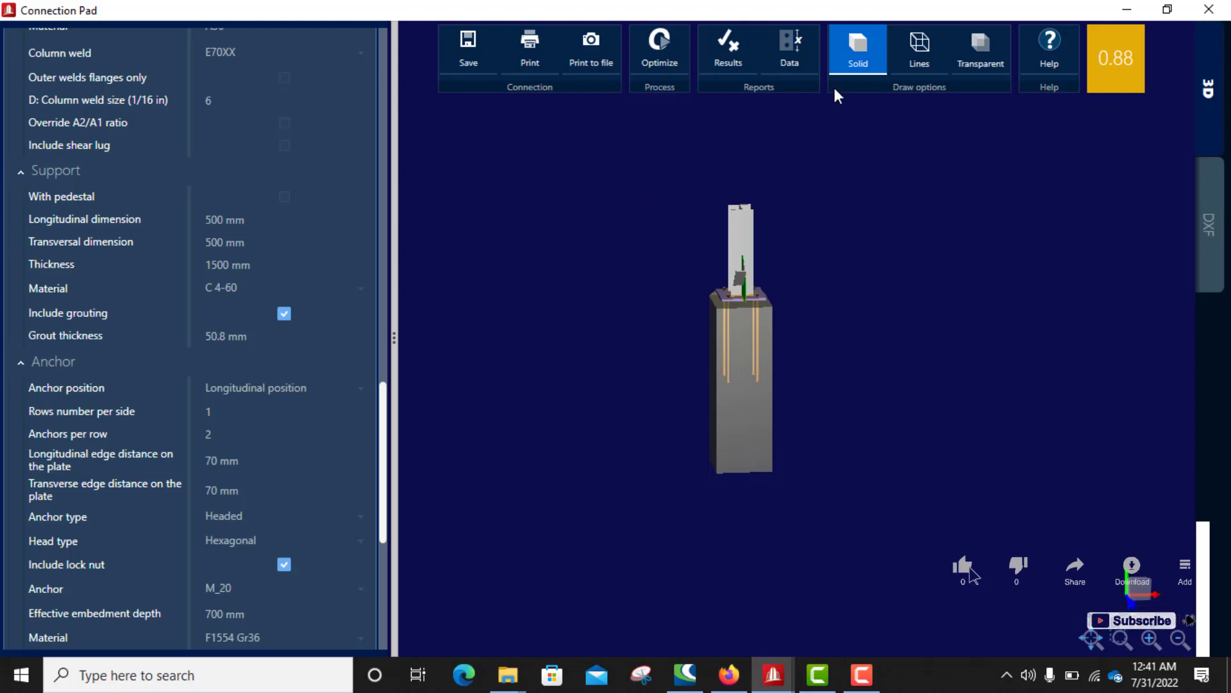
Step: Review the connection's input data report, then close it
left_click(789, 50)
scroll(685, 301, "down", 15)
scroll(565, 295, "up", 8)
scroll(565, 296, "up", 9)
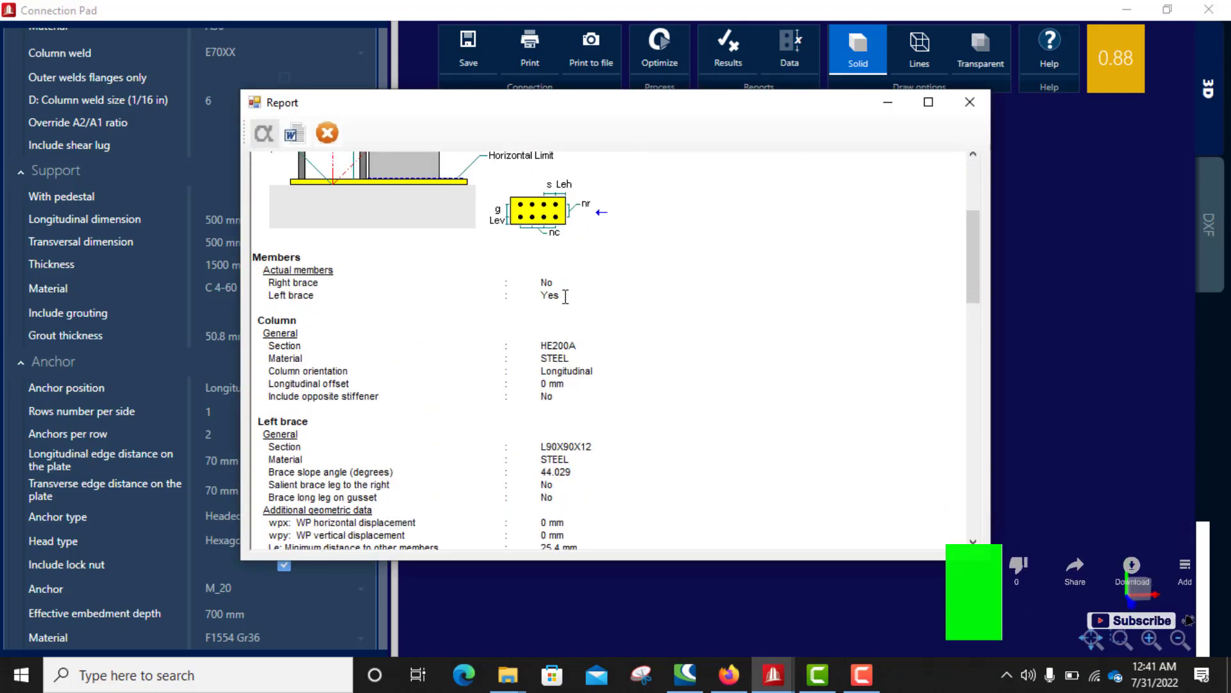
scroll(566, 292, "down", 1)
scroll(566, 296, "down", 12)
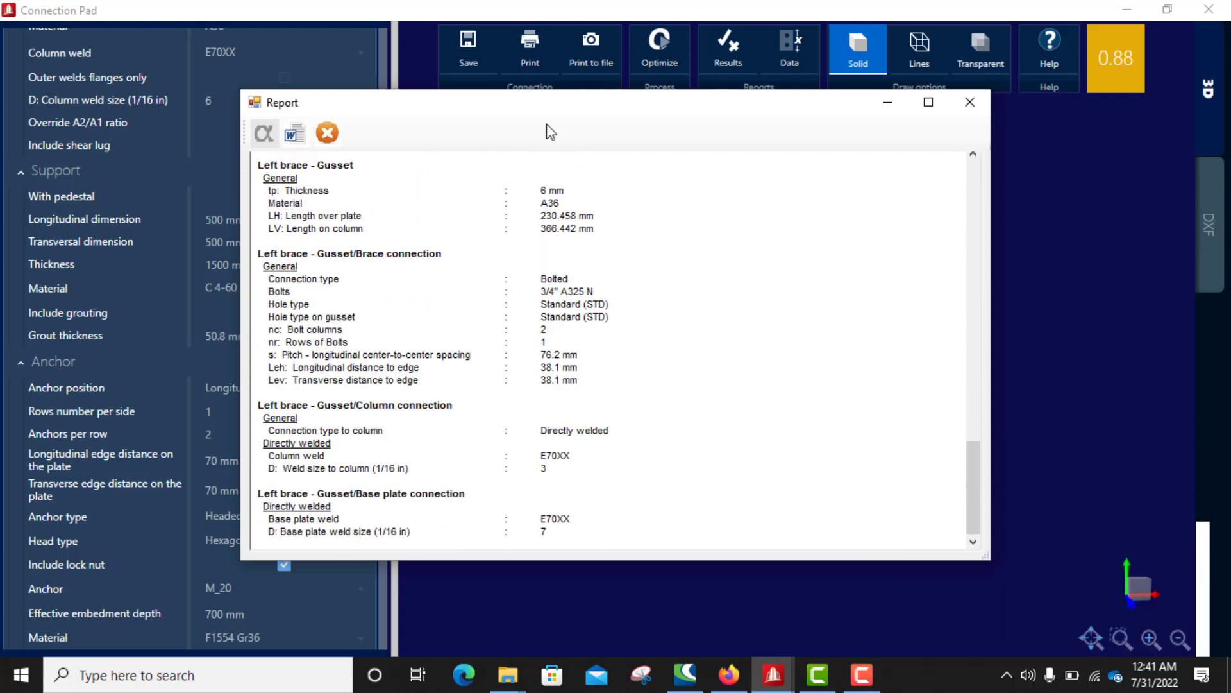
left_click(972, 103)
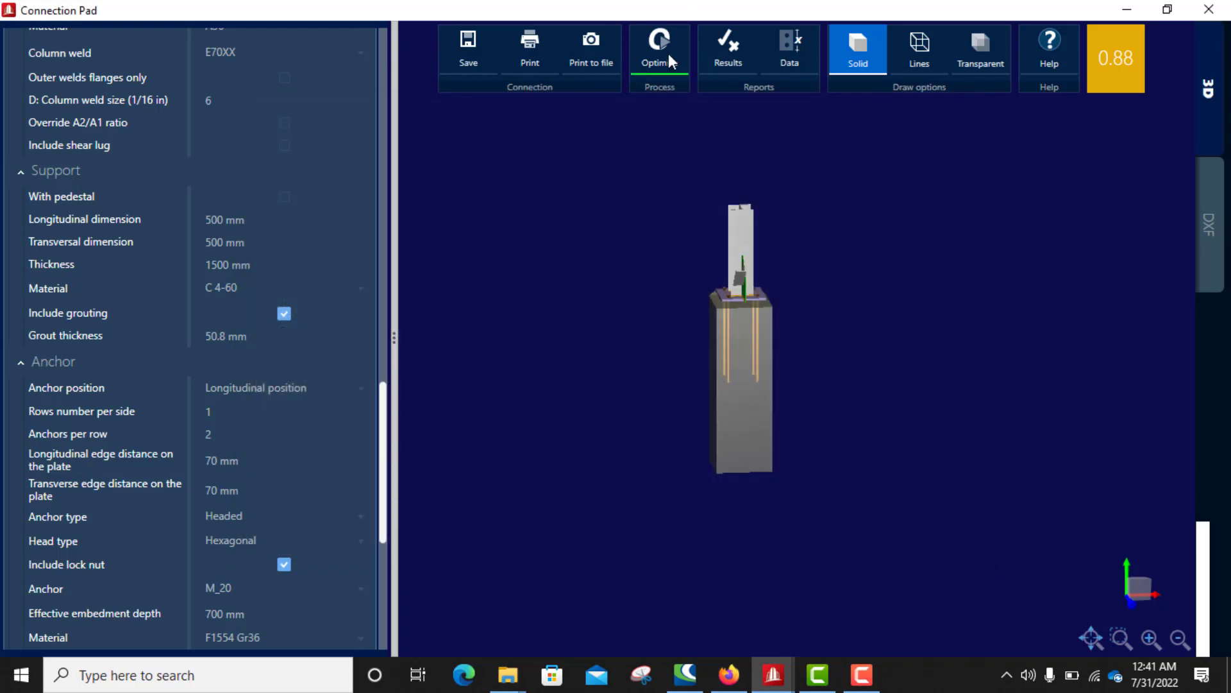
Step: Generate the design check report and read down to the 0.88 global critical strength ratio
left_click(734, 55)
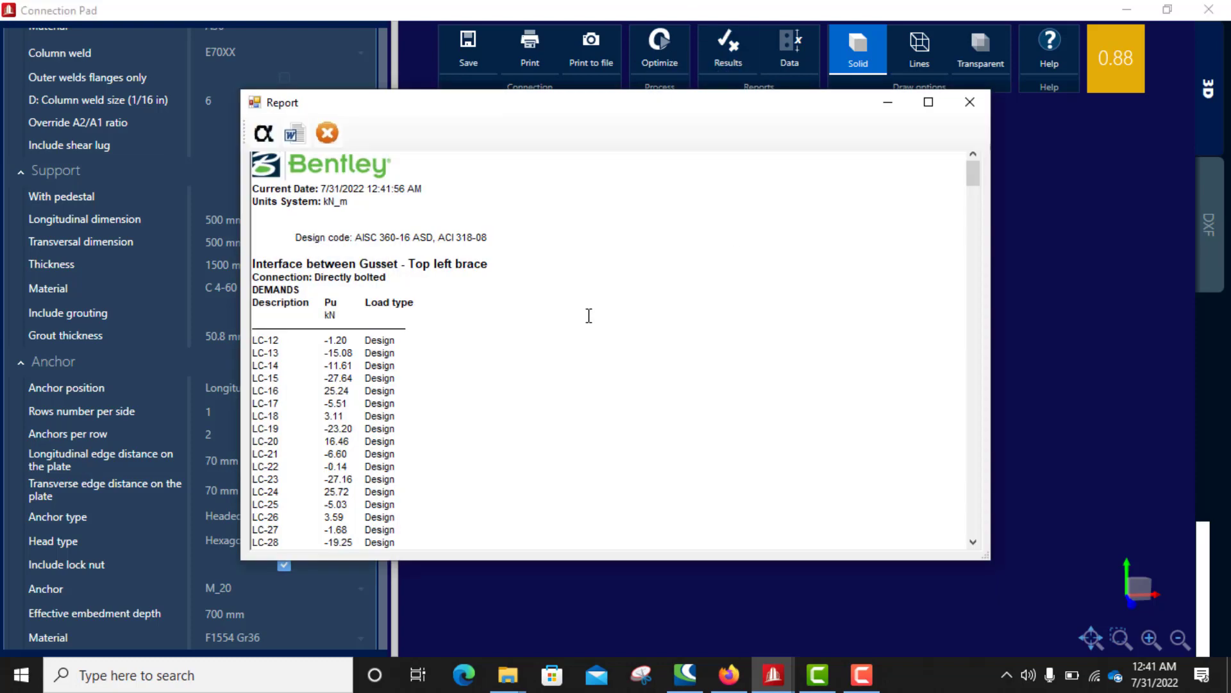
scroll(581, 317, "down", 5)
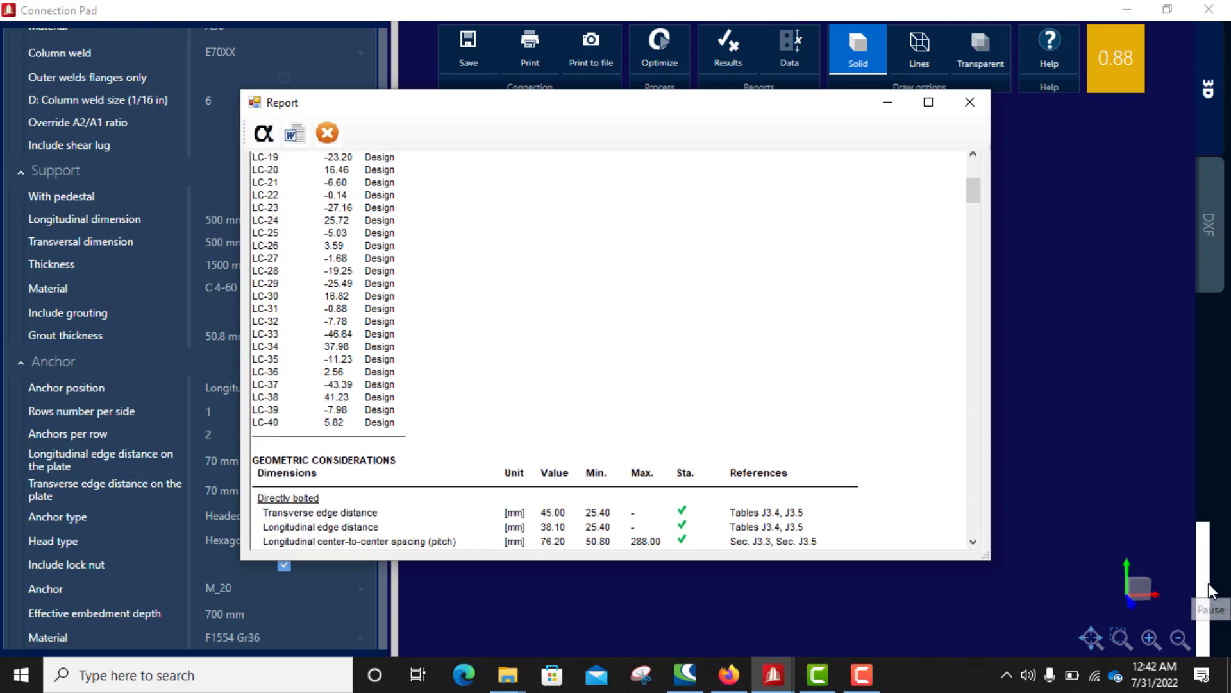
scroll(885, 468, "down", 10)
scroll(646, 328, "down", 2)
scroll(646, 327, "up", 10)
scroll(665, 327, "down", 3)
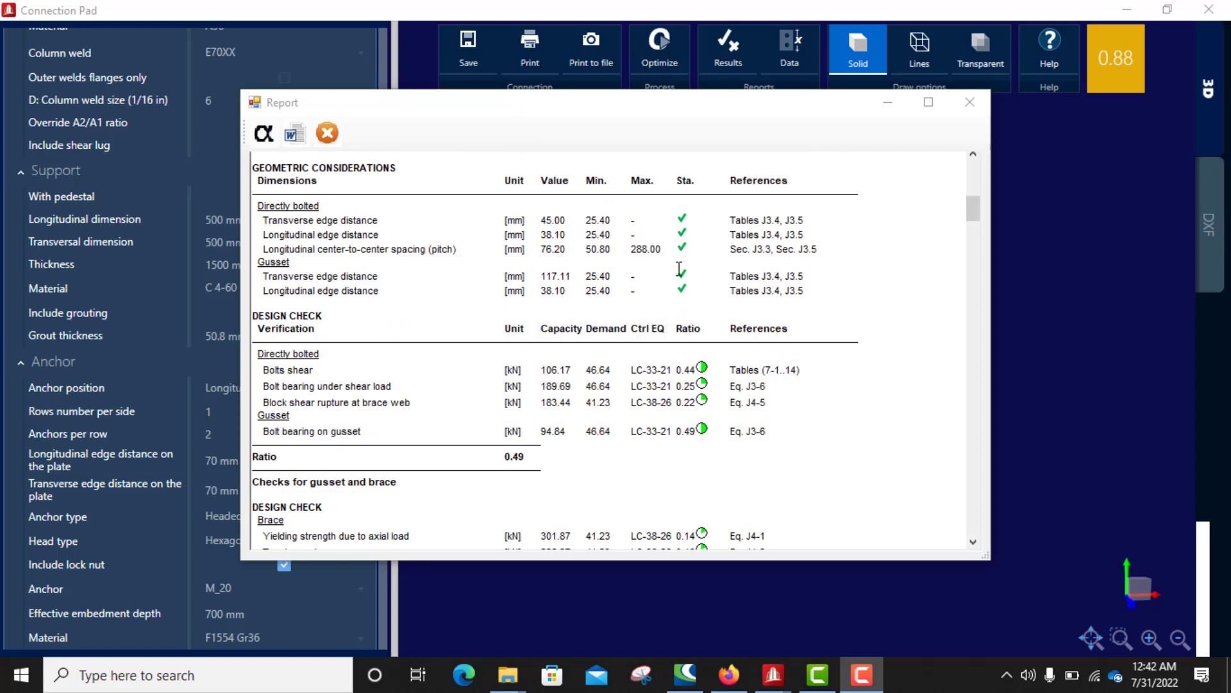
scroll(635, 314, "down", 3)
scroll(591, 314, "down", 2)
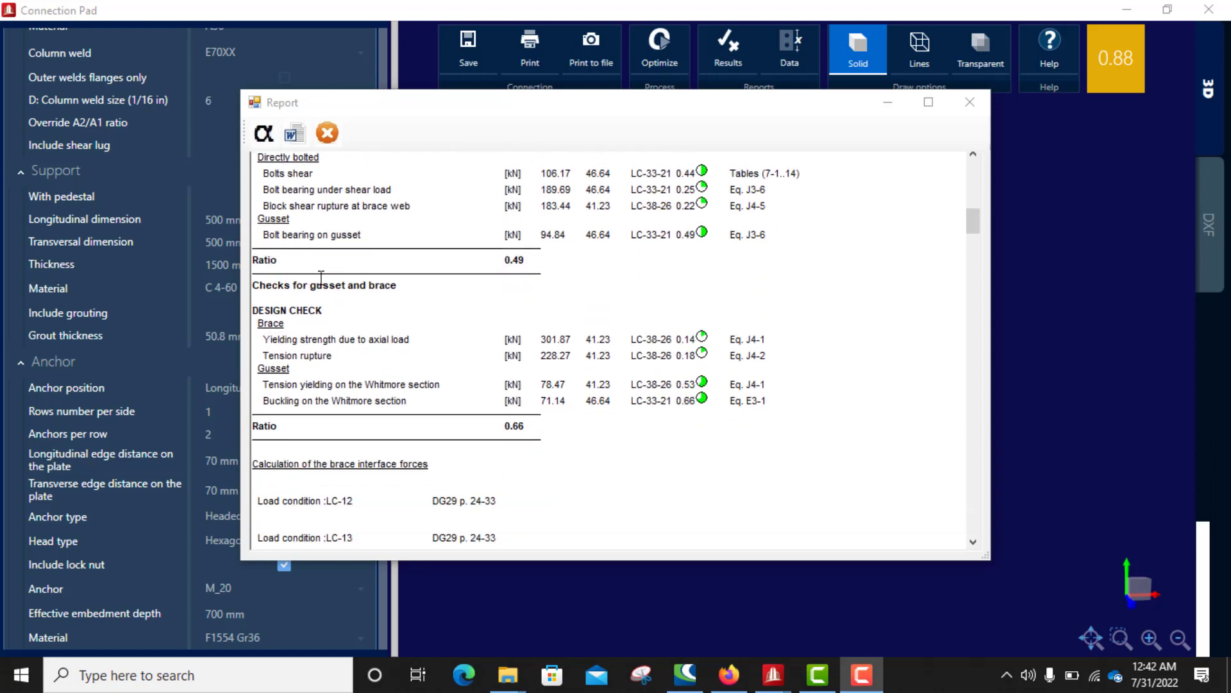
scroll(423, 289, "down", 2)
scroll(513, 308, "down", 4)
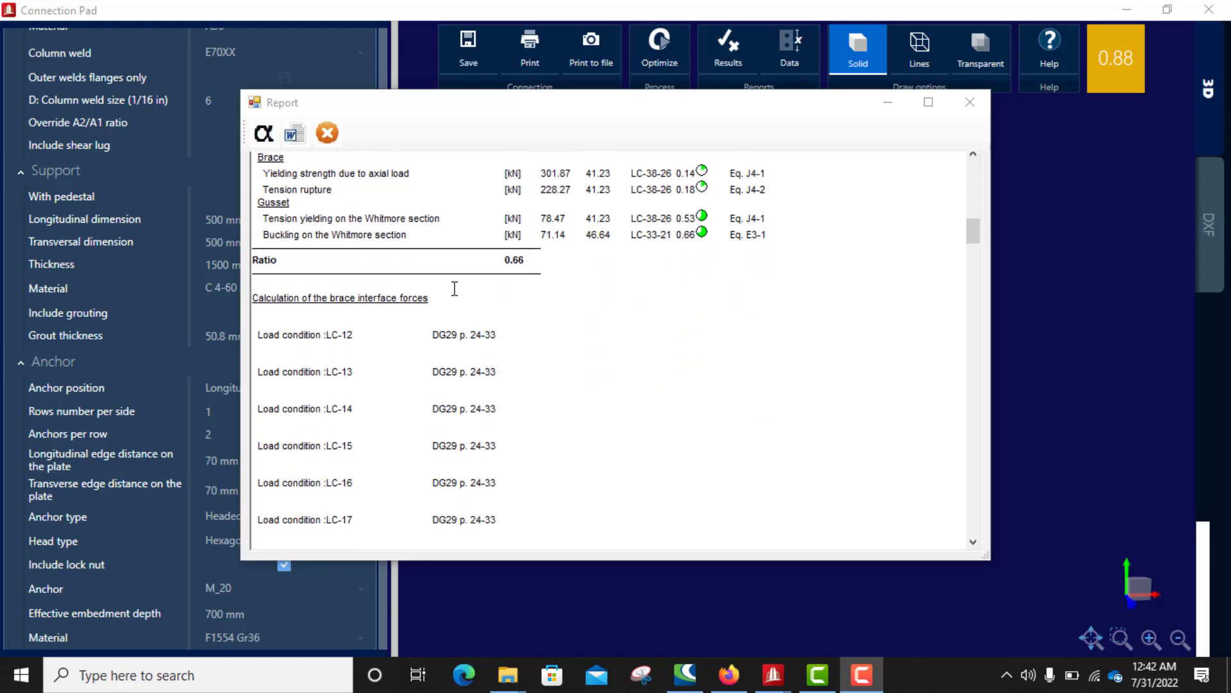
scroll(506, 269, "down", 4)
scroll(503, 268, "down", 20)
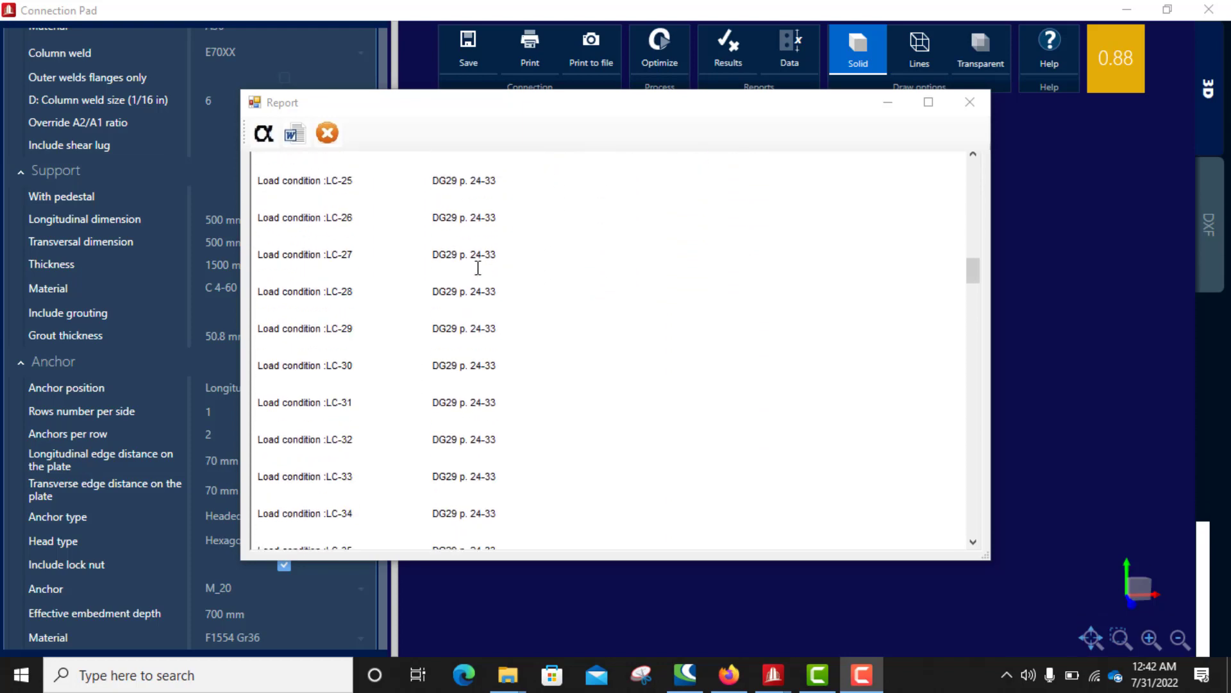
scroll(478, 268, "down", 15)
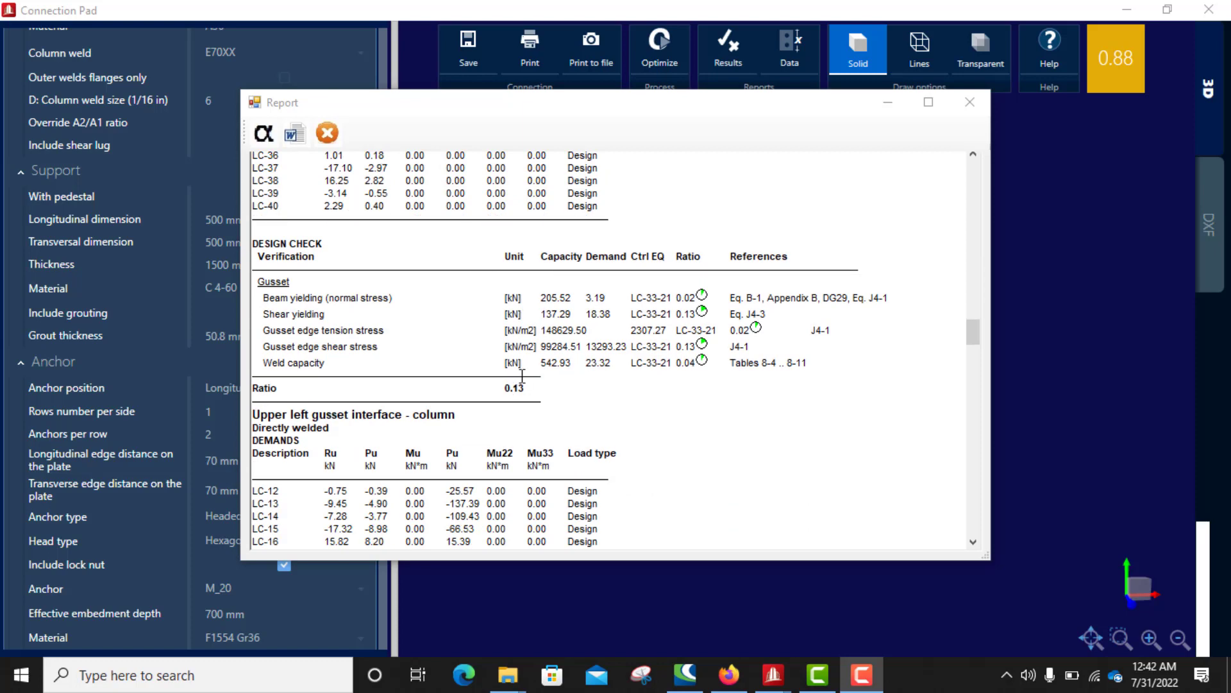
scroll(527, 444, "down", 1)
scroll(527, 443, "down", 15)
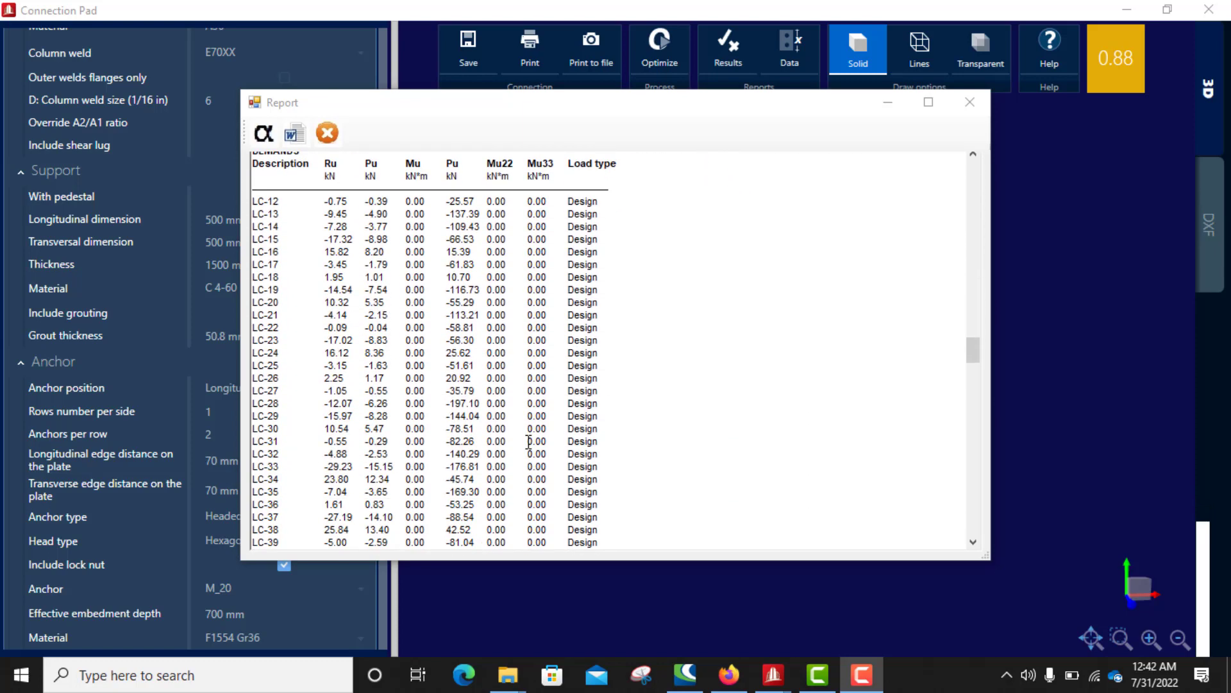
scroll(588, 295, "down", 17)
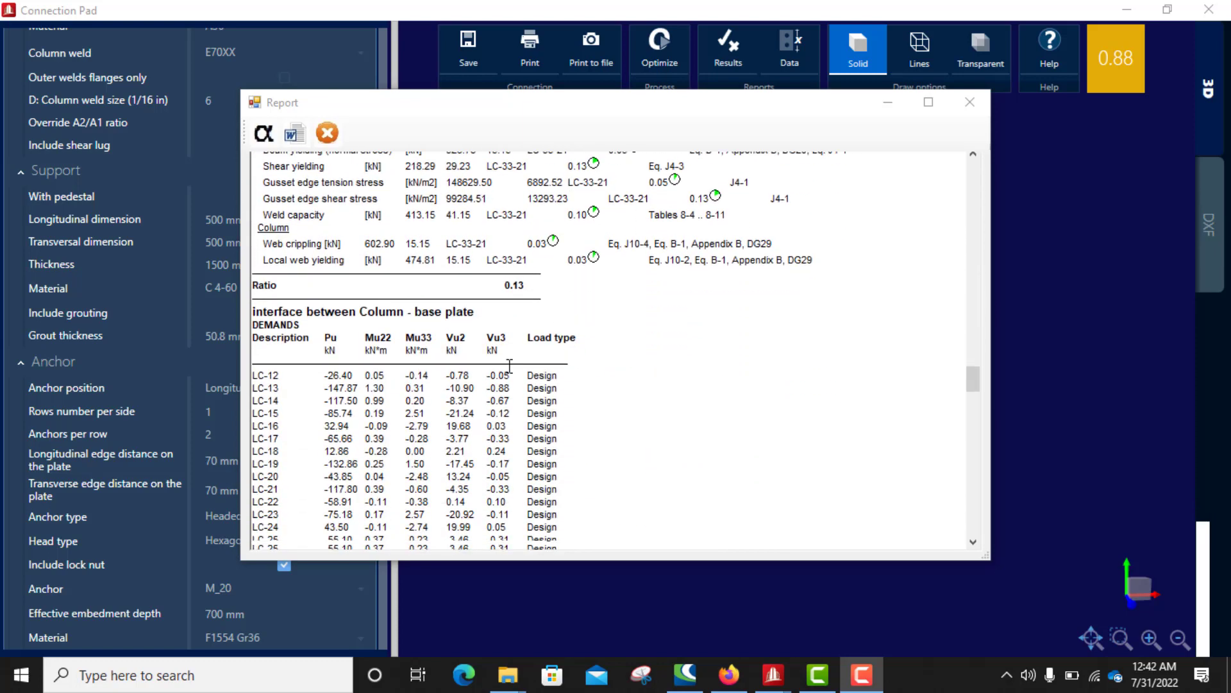
scroll(495, 358, "down", 3)
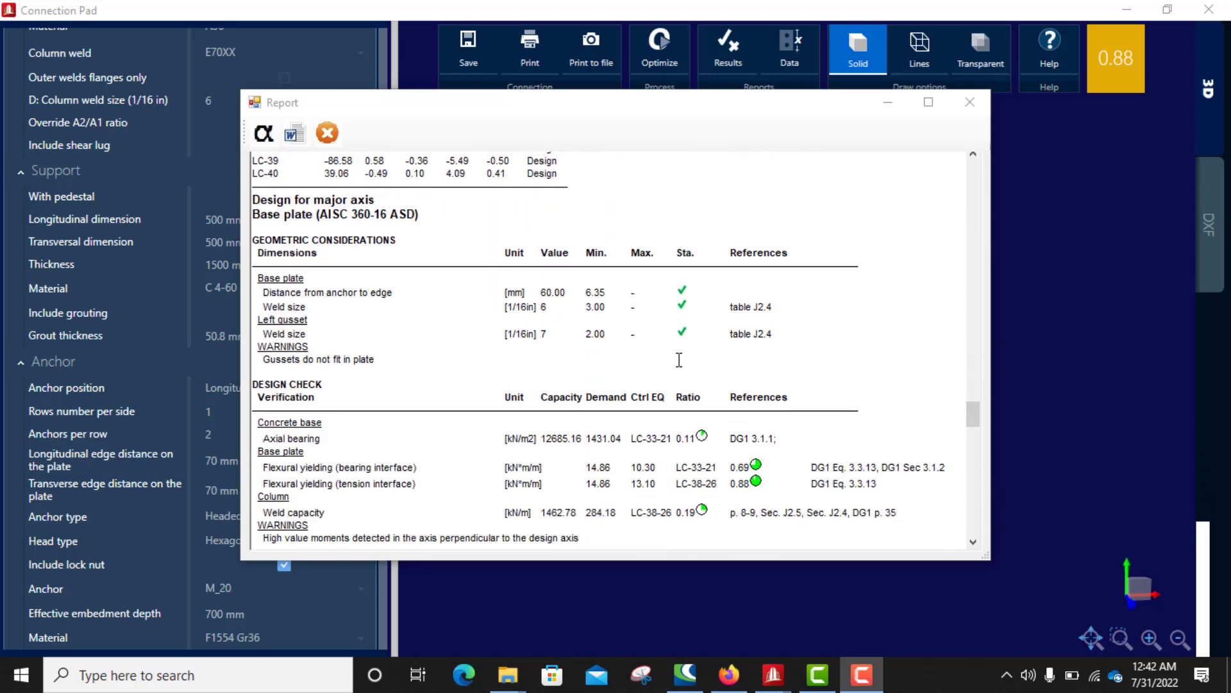
scroll(635, 382, "down", 15)
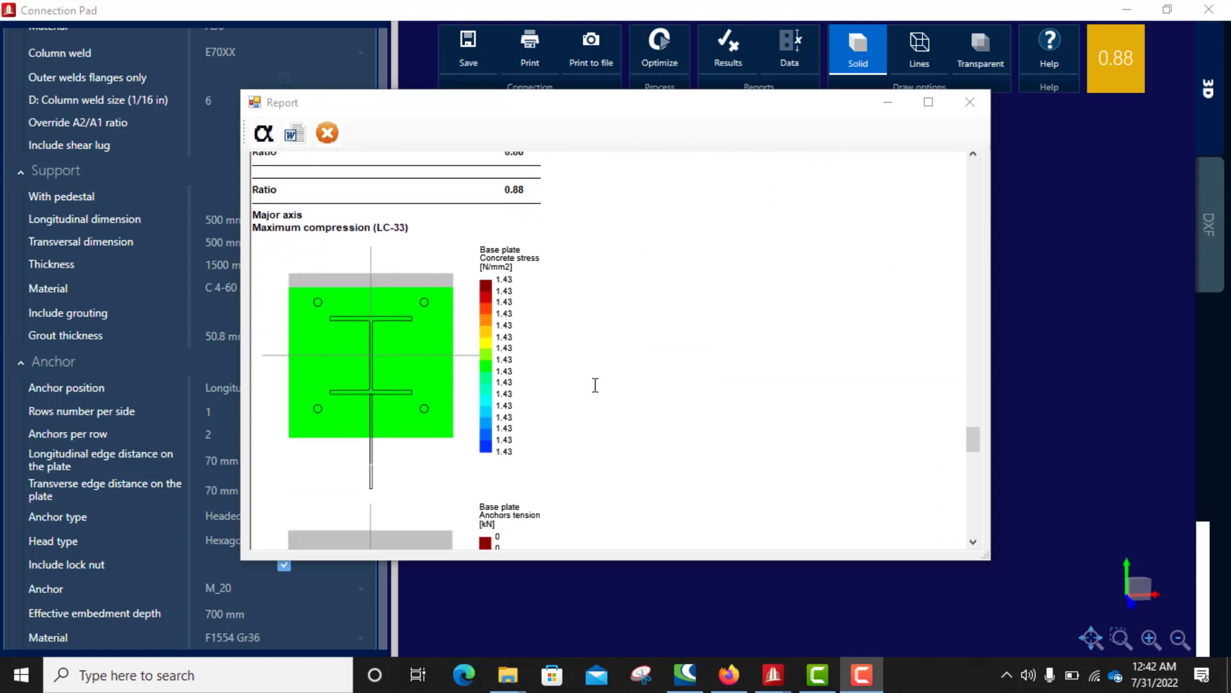
scroll(644, 378, "down", 8)
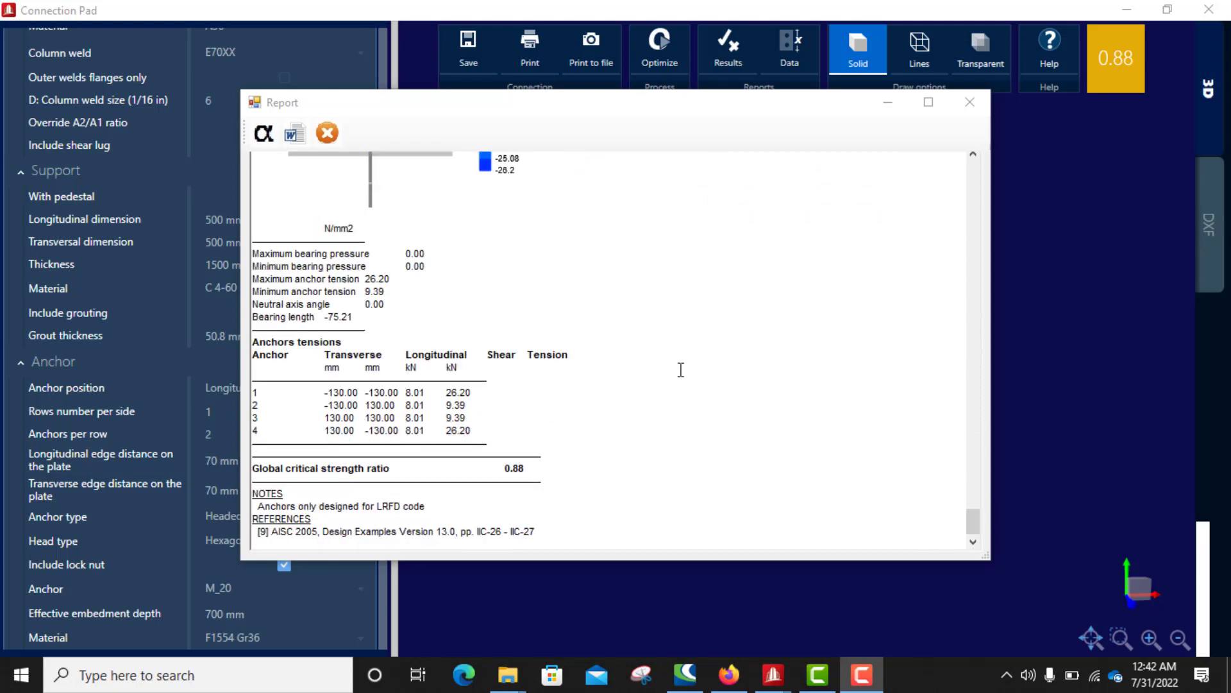
left_click(968, 103)
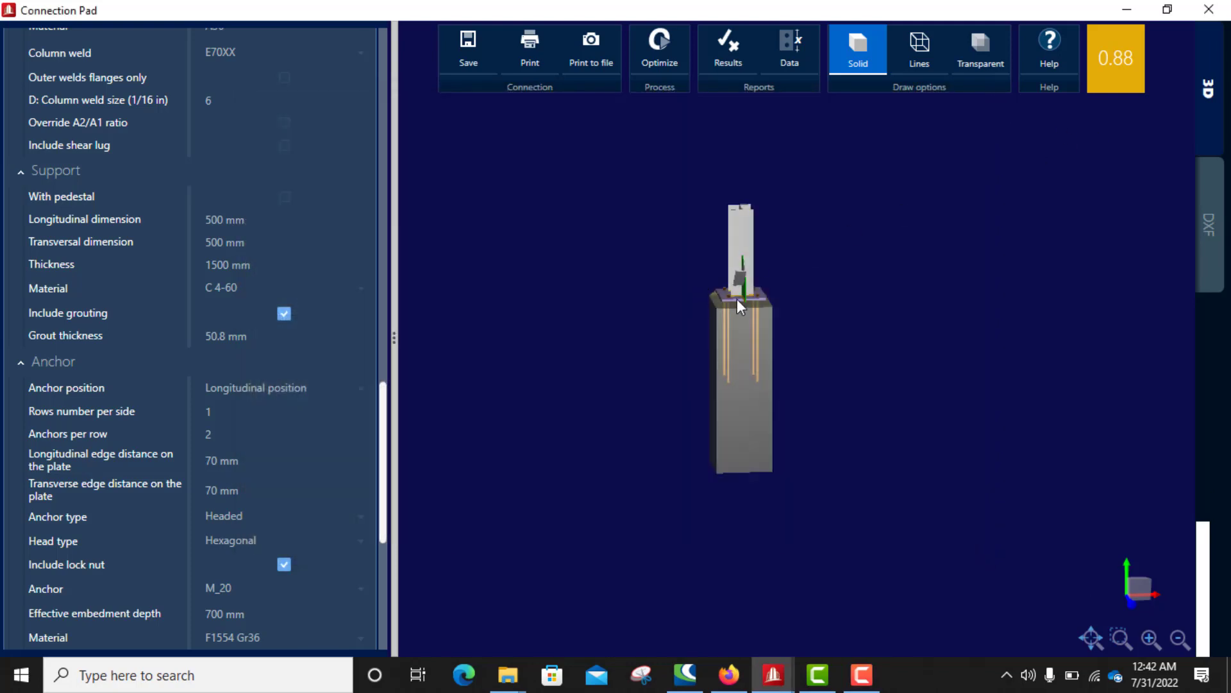
middle_click_drag(755, 290, 825, 280)
scroll(774, 297, "up", 5)
middle_click_drag(735, 290, 752, 277)
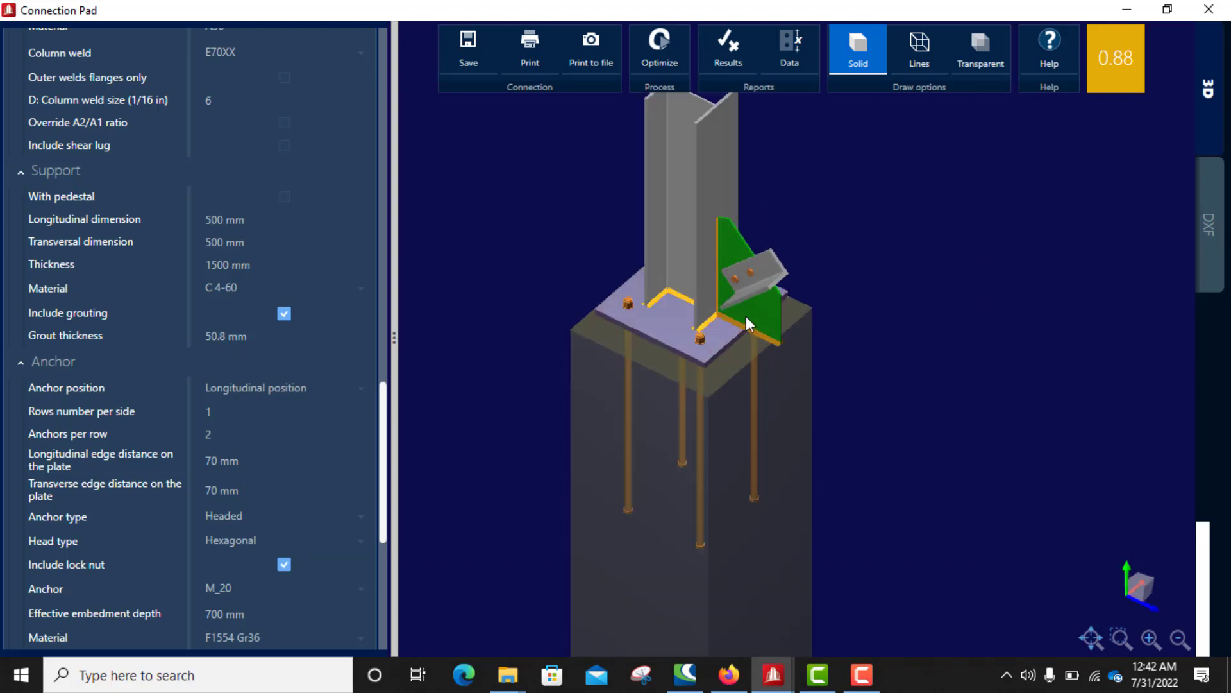
middle_click_drag(745, 316, 606, 328)
middle_click_drag(697, 283, 760, 283)
middle_click_drag(756, 365, 815, 290)
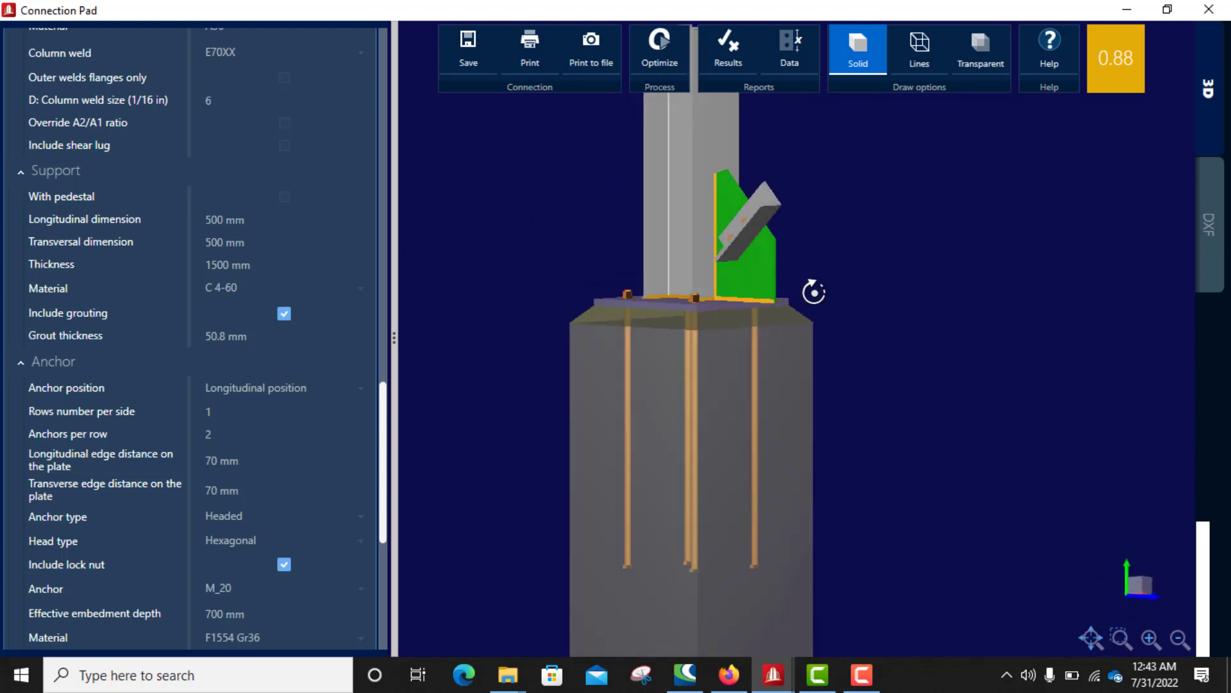
middle_click_drag(729, 348, 797, 325)
middle_click_drag(714, 289, 752, 315)
scroll(726, 254, "down", 4)
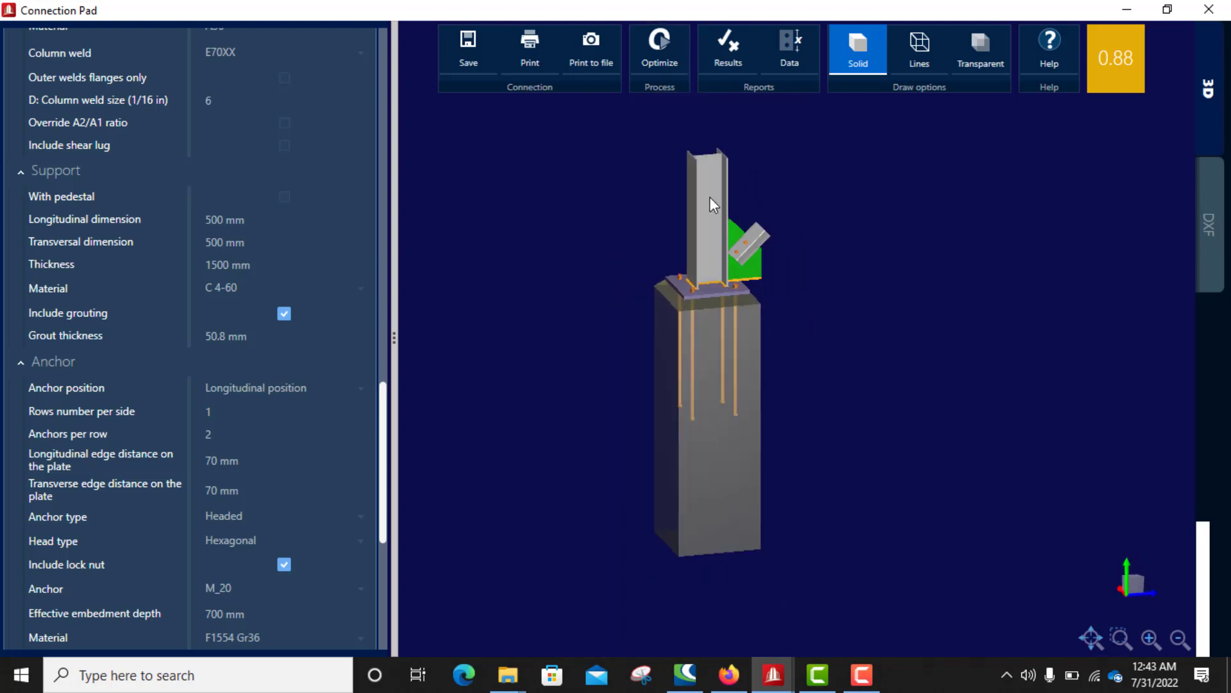
scroll(713, 164, "up", 3)
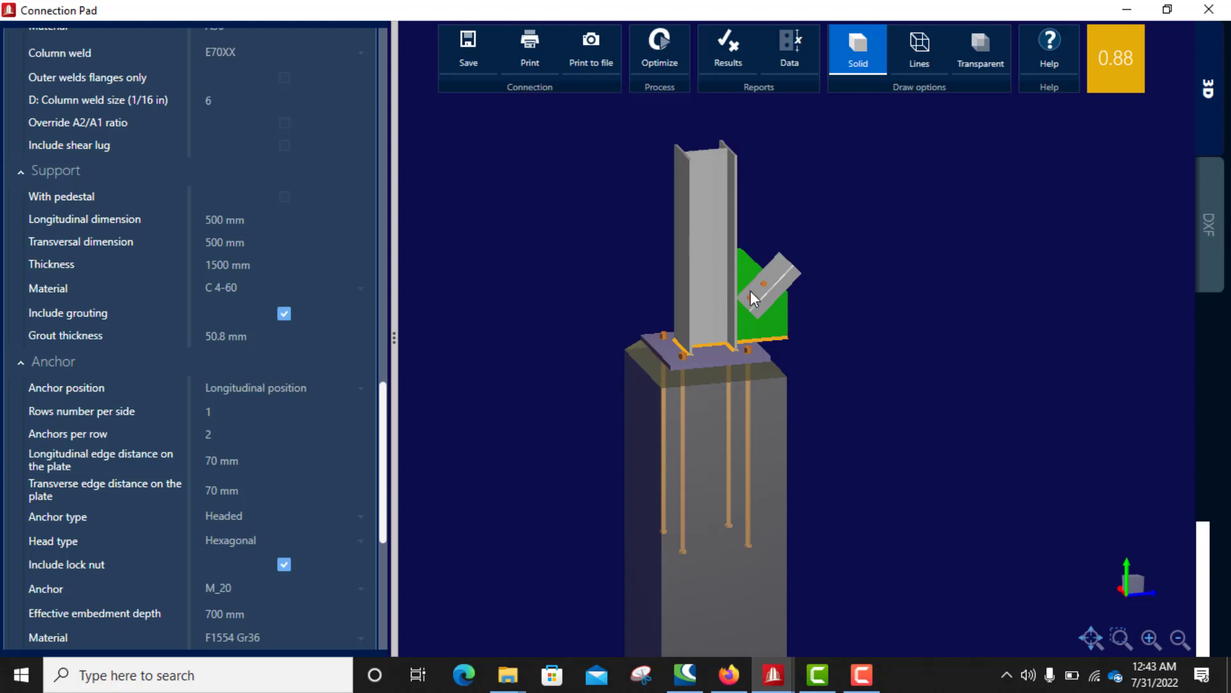
Step: Show the DXF detail drawing and zoom around the gusset and PL 400x400x20 base plate
left_click(1210, 228)
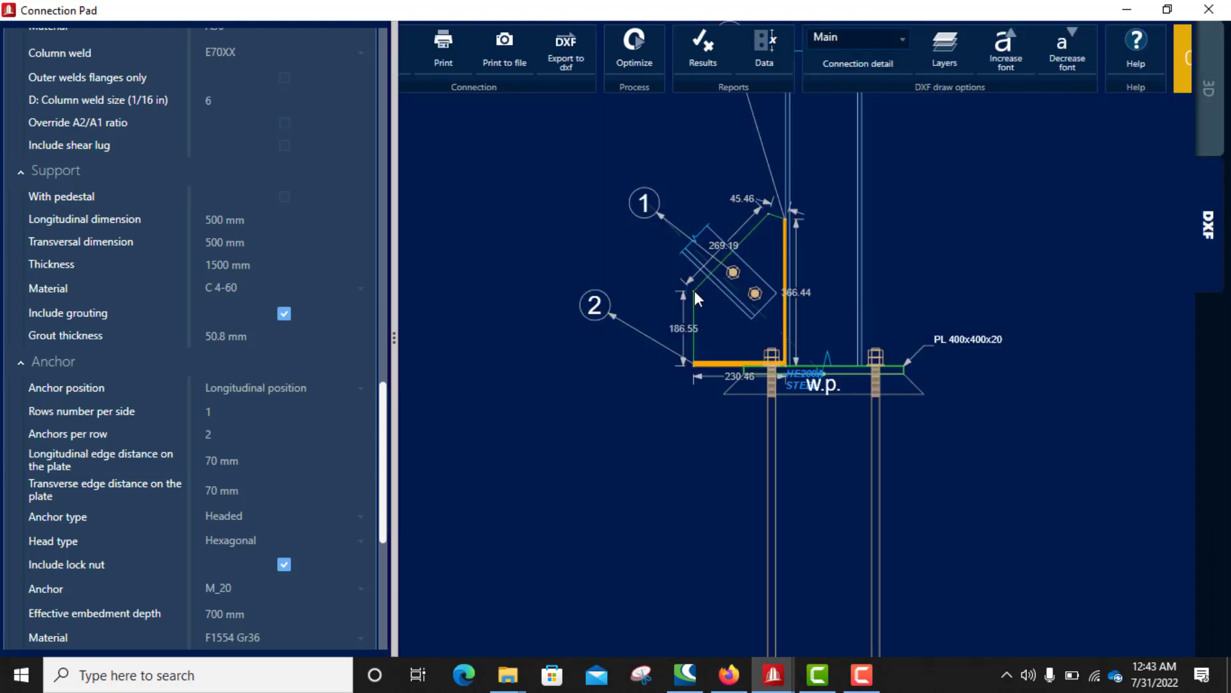
scroll(744, 286, "down", 4)
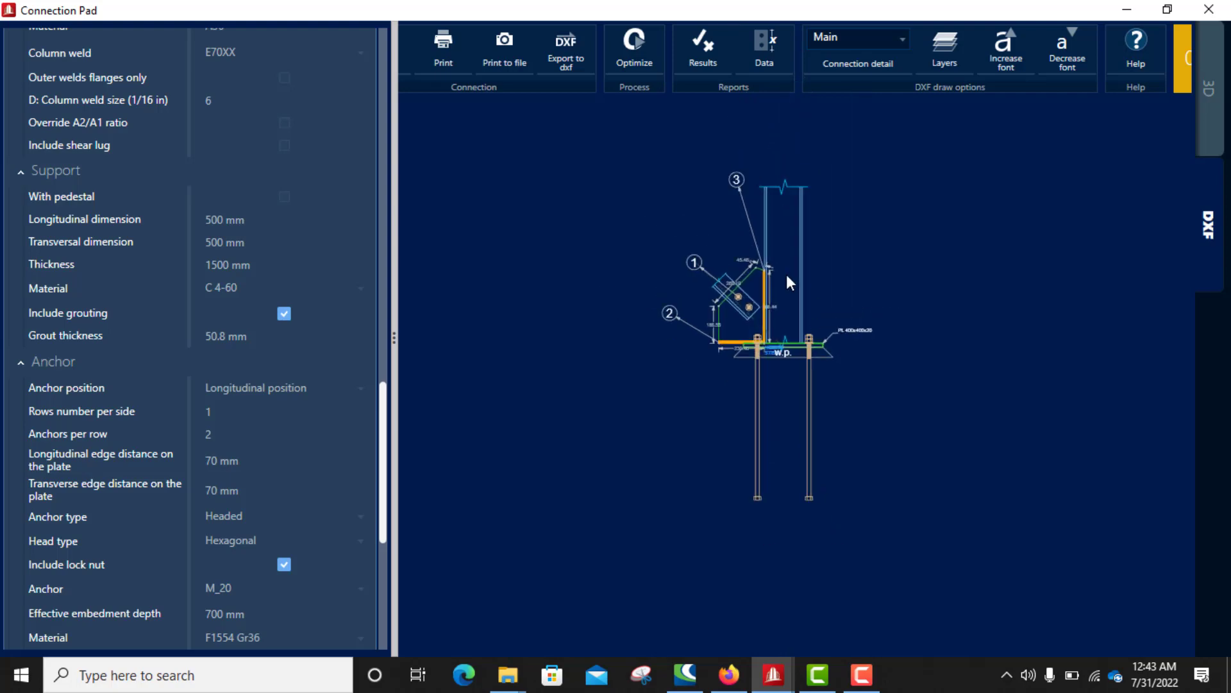
scroll(785, 283, "up", 3)
scroll(785, 324, "down", 2)
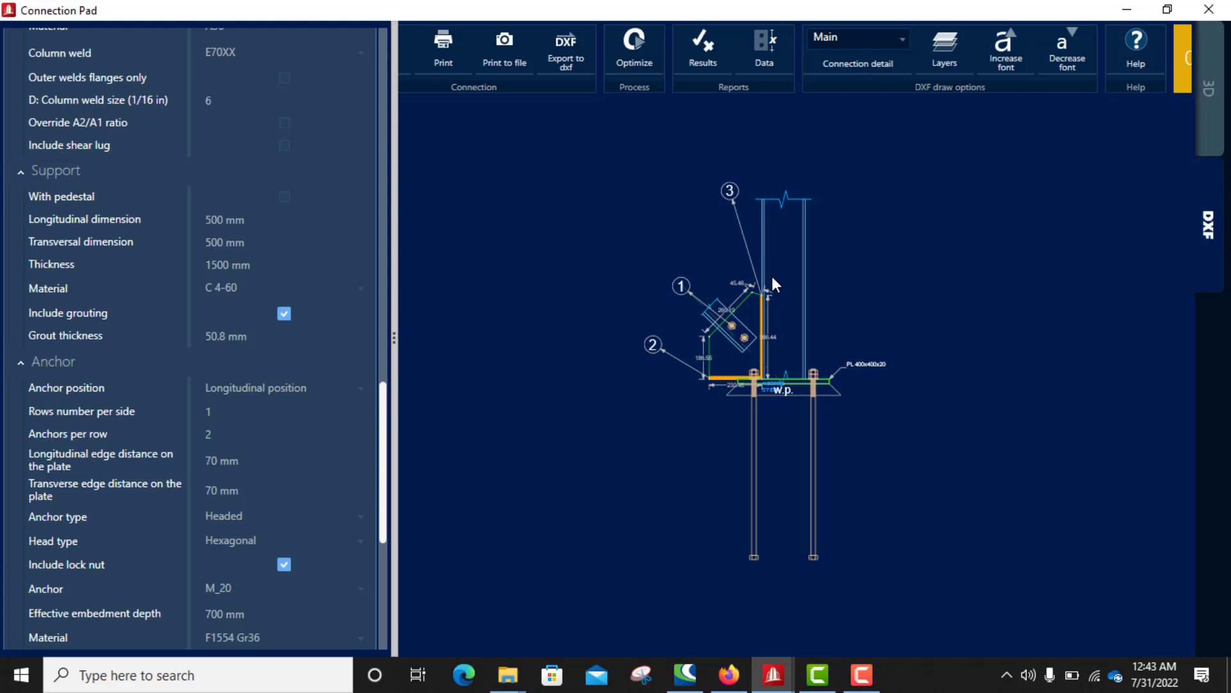
scroll(760, 354, "up", 3)
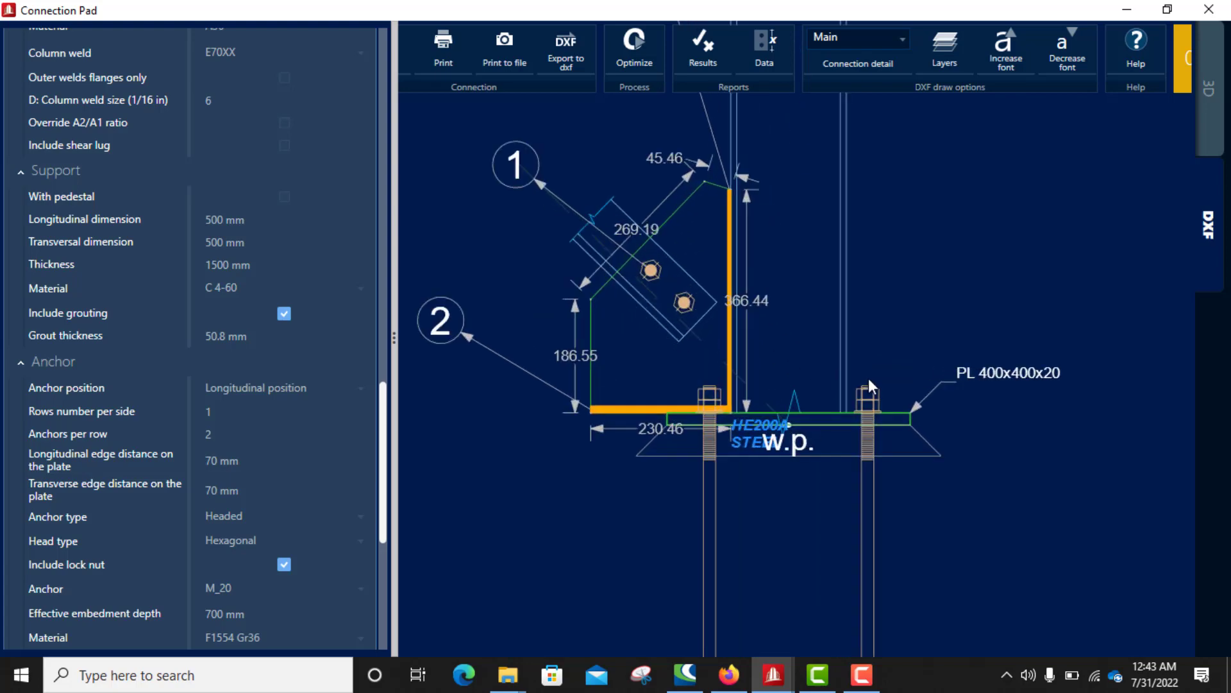
scroll(730, 394, "down", 3)
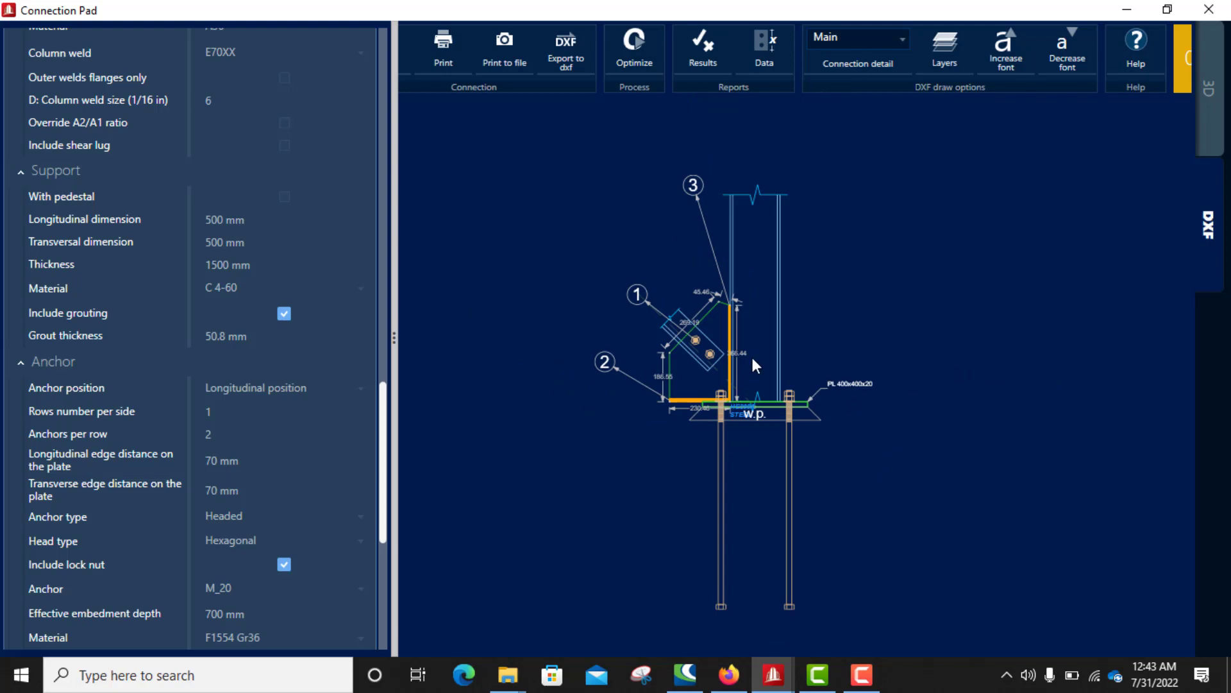
scroll(752, 357, "up", 3)
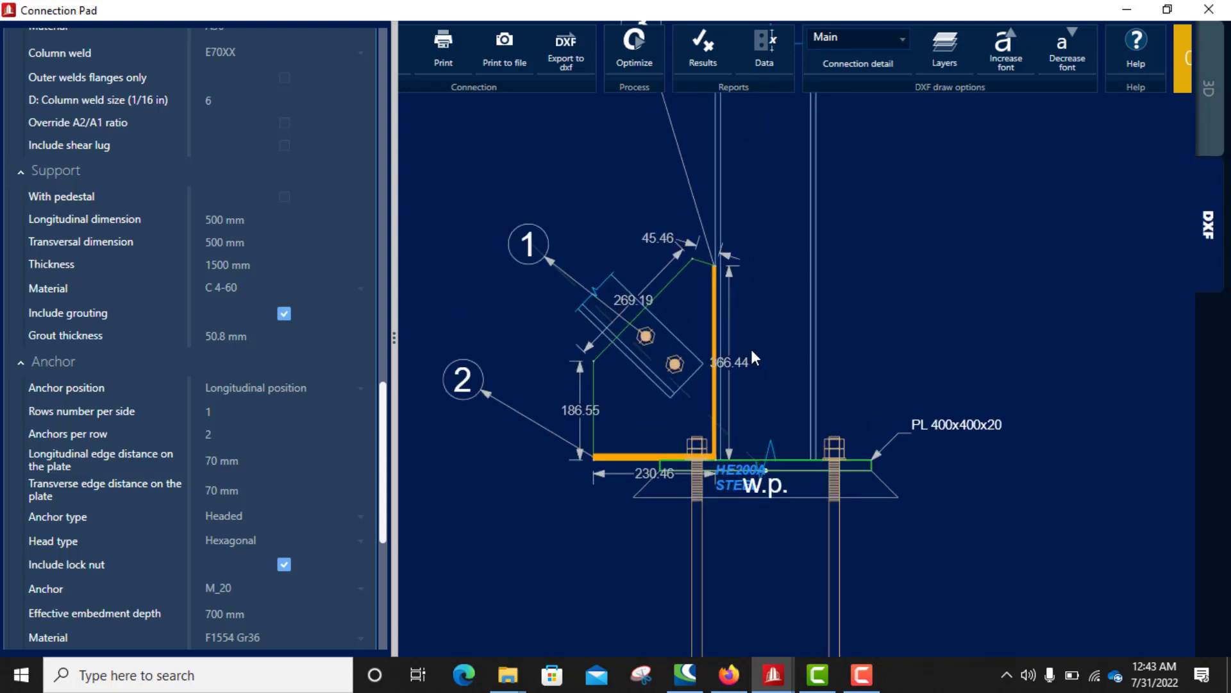
scroll(752, 349, "down", 5)
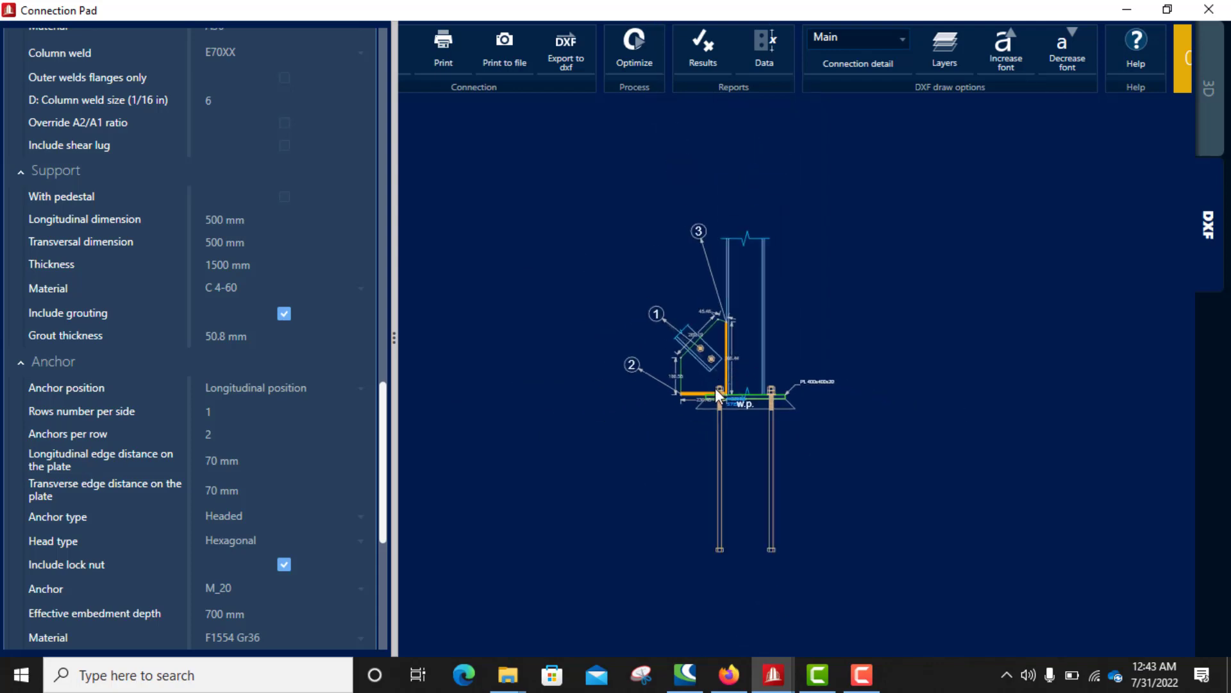
scroll(716, 390, "up", 3)
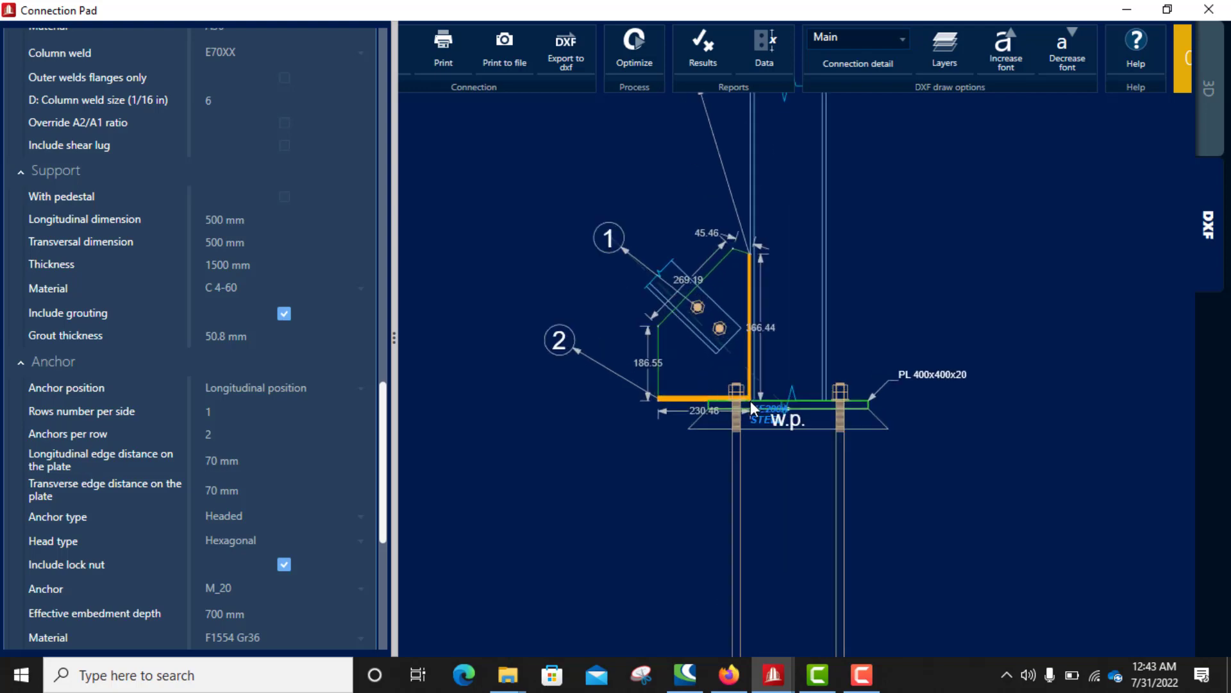
scroll(630, 401, "down", 3)
scroll(758, 454, "up", 3)
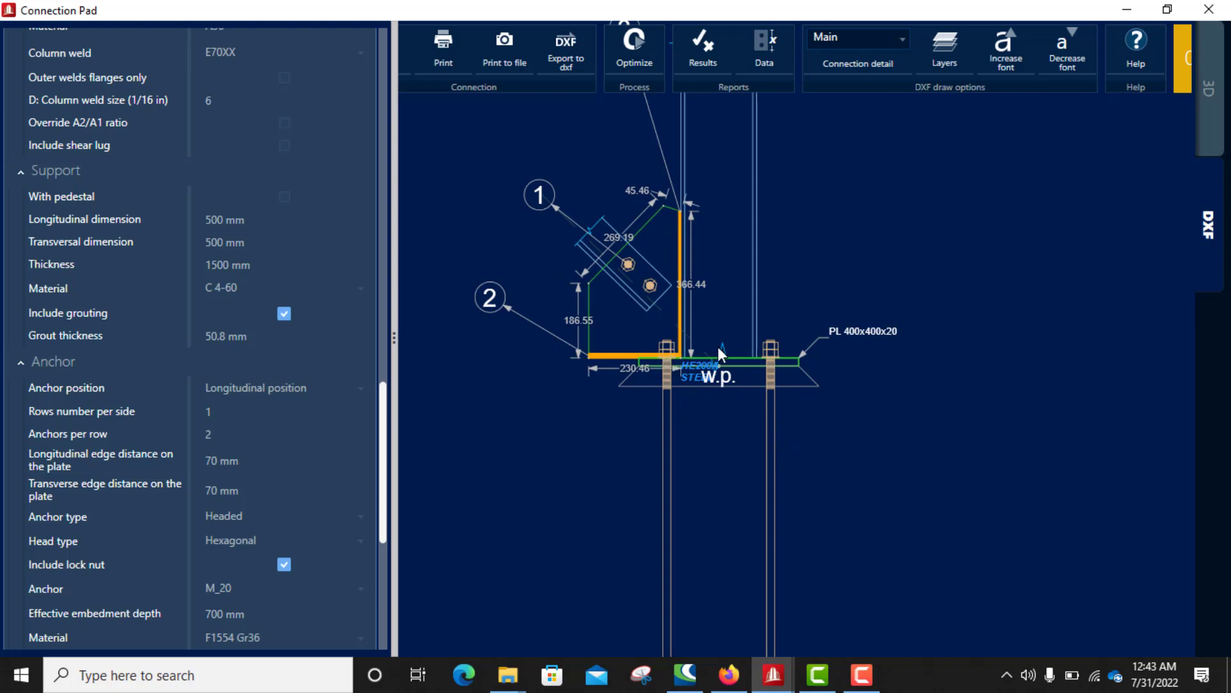
scroll(641, 343, "up", 1)
scroll(573, 317, "up", 2)
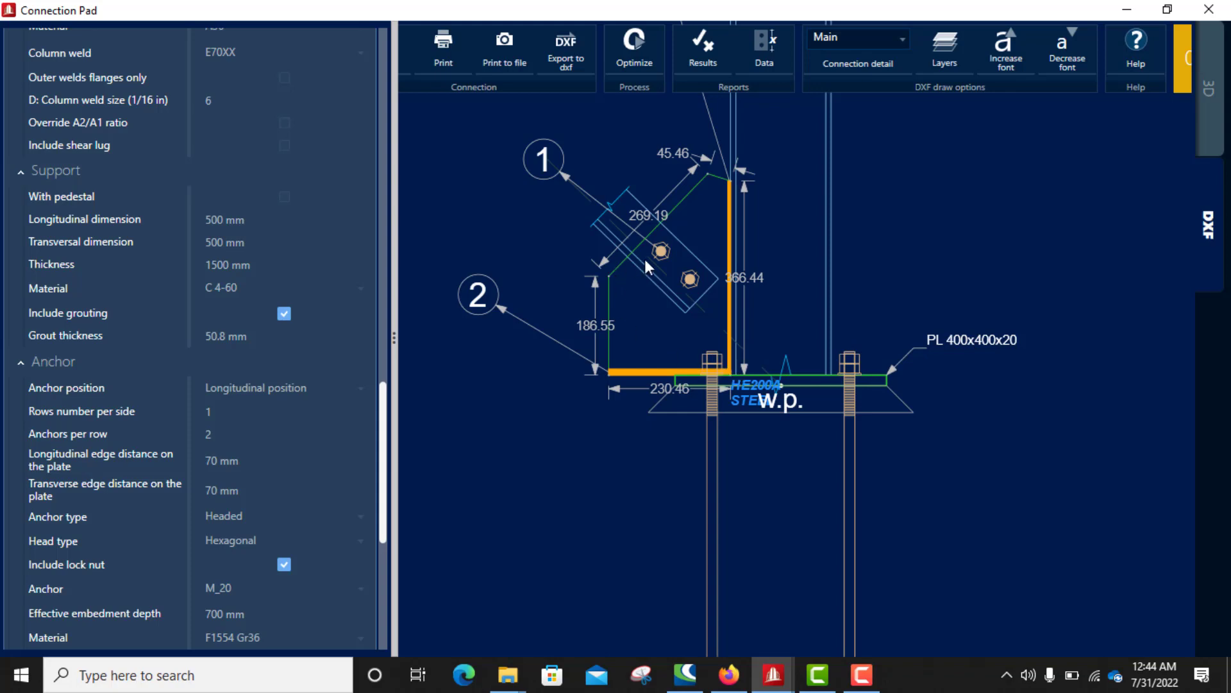
scroll(775, 367, "down", 2)
scroll(780, 320, "down", 2)
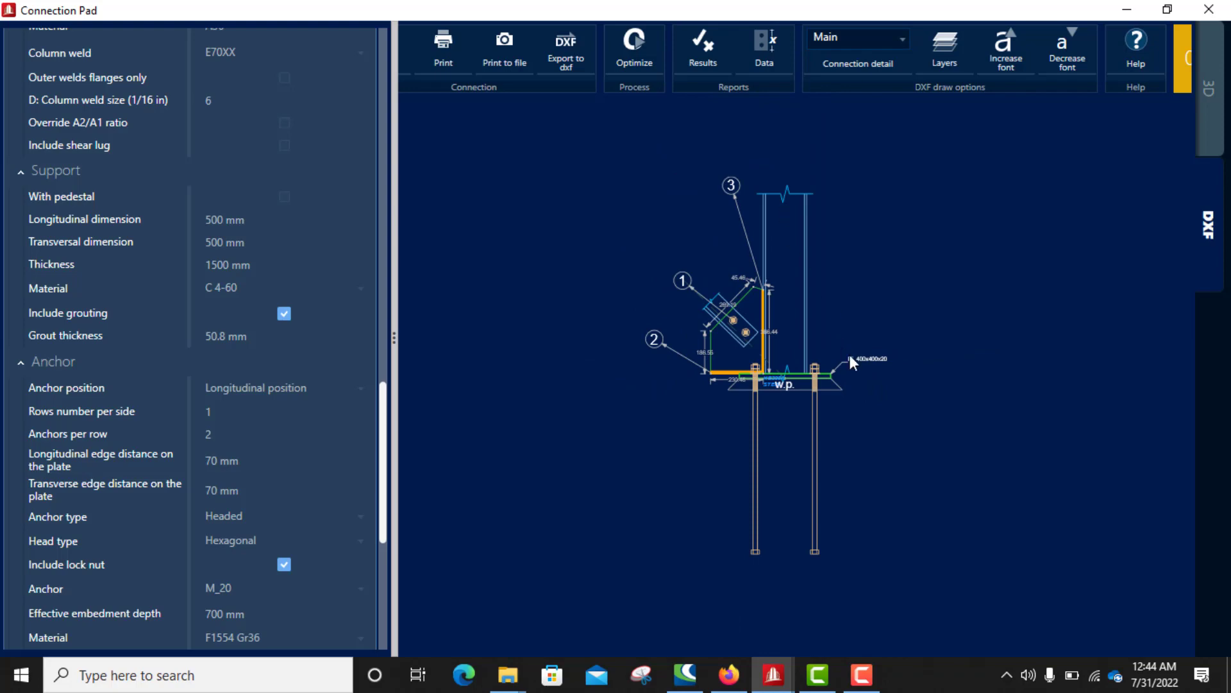
scroll(856, 358, "up", 3)
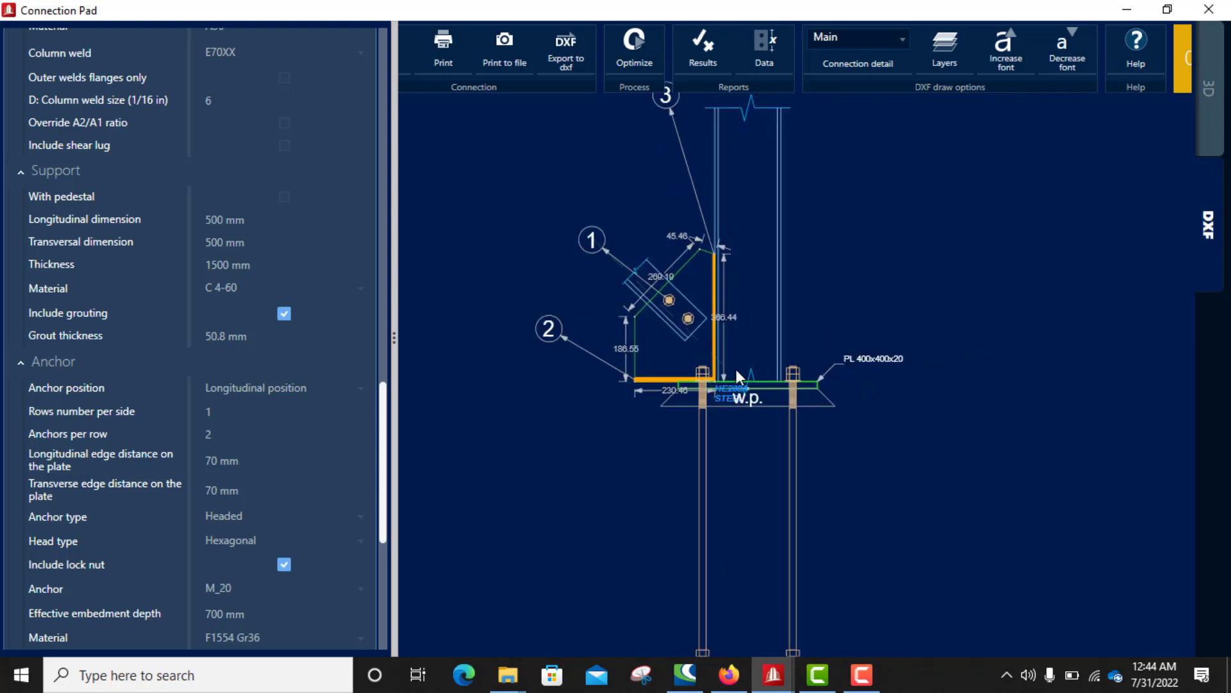
scroll(781, 410, "down", 4)
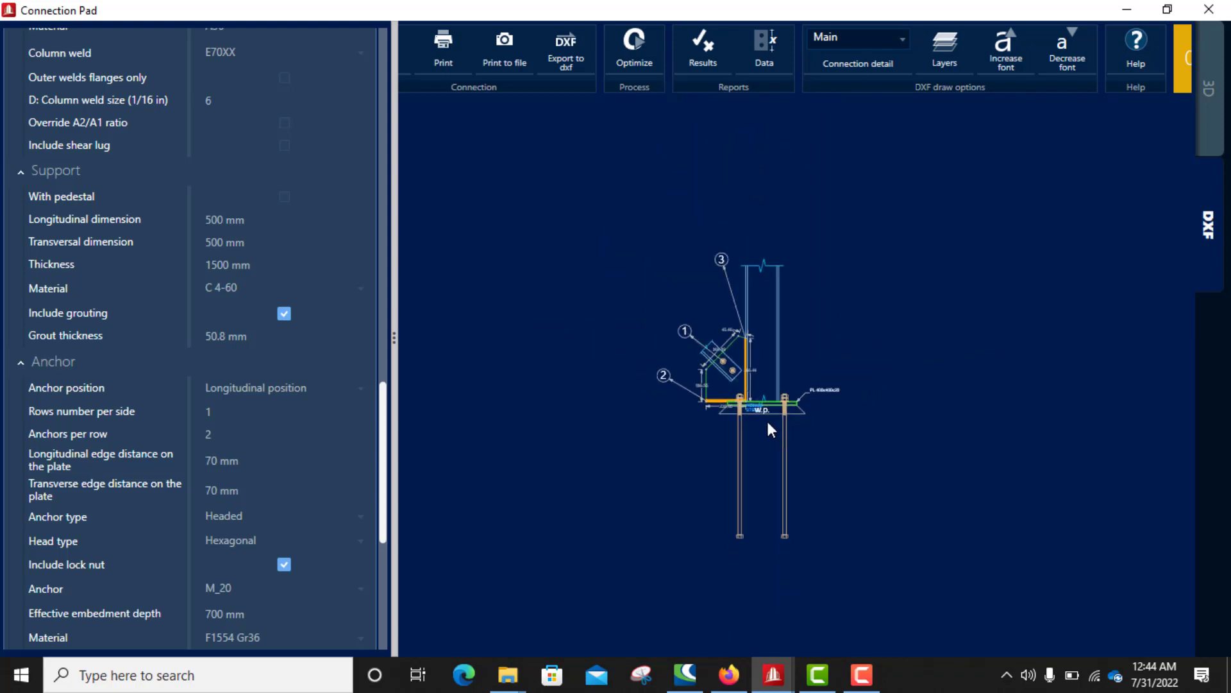
scroll(770, 429, "up", 2)
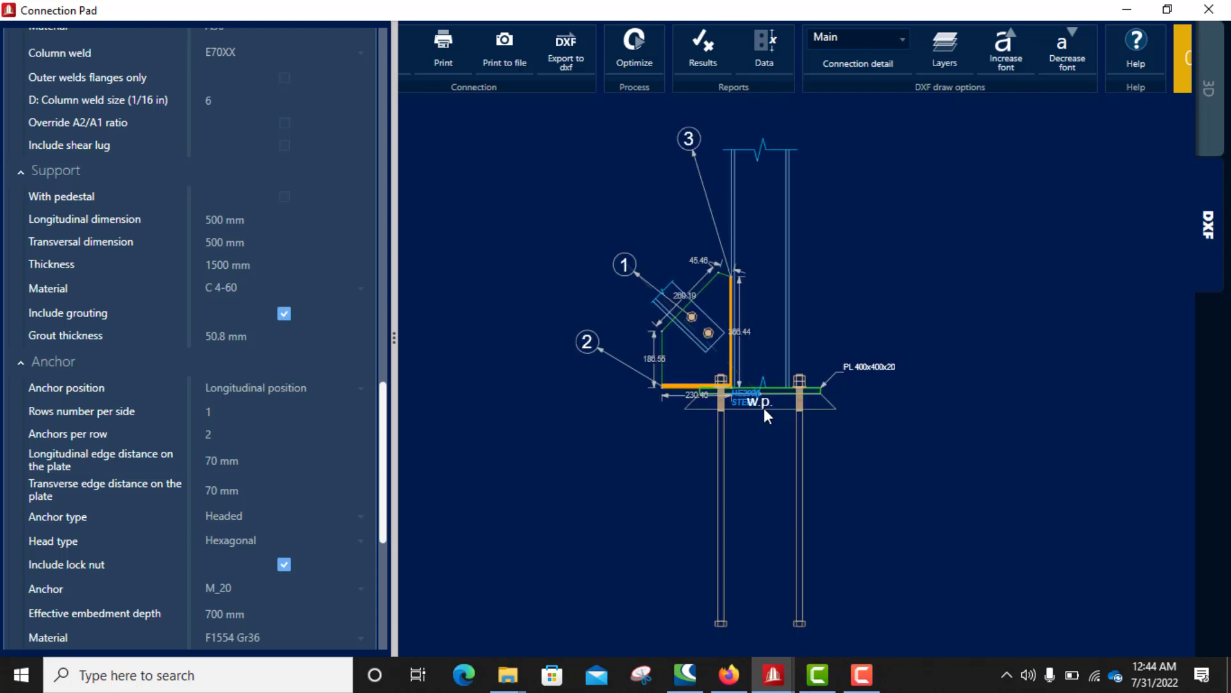